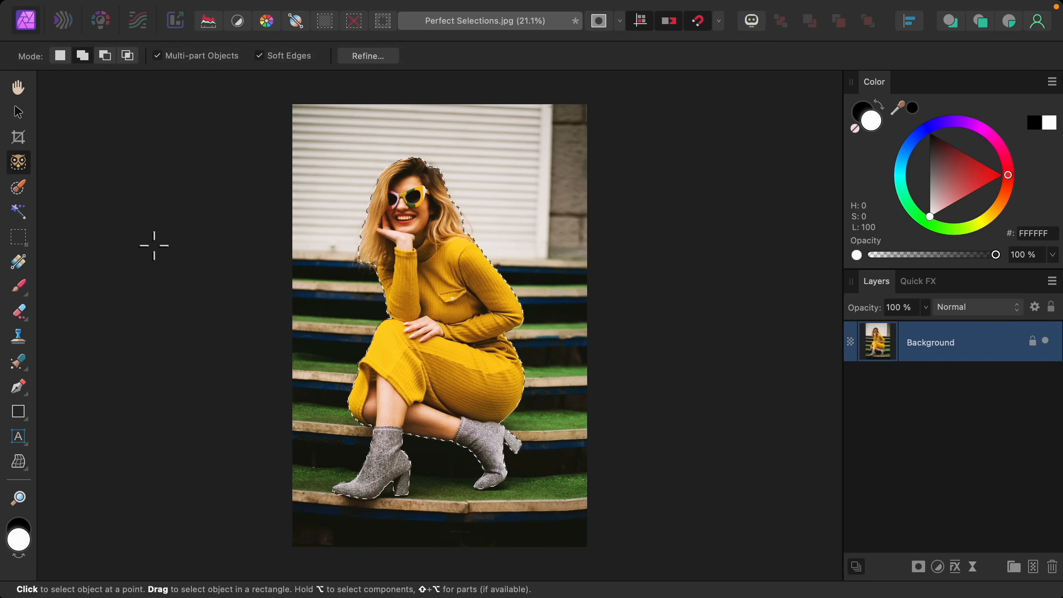
- Switch to the Selection Brush tool and examine the selection outline around the woman from her hair to her boots
{"action": "left_click", "coordinate": [27, 196]}
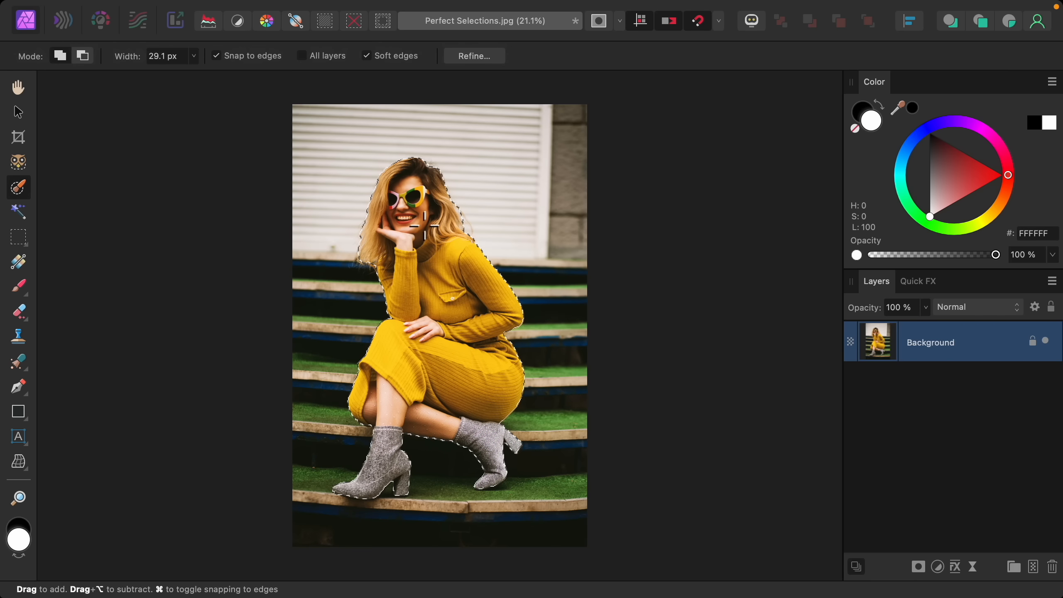
{"action": "scroll", "coordinate": [425, 227], "scroll_direction": "up", "scroll_amount": 10}
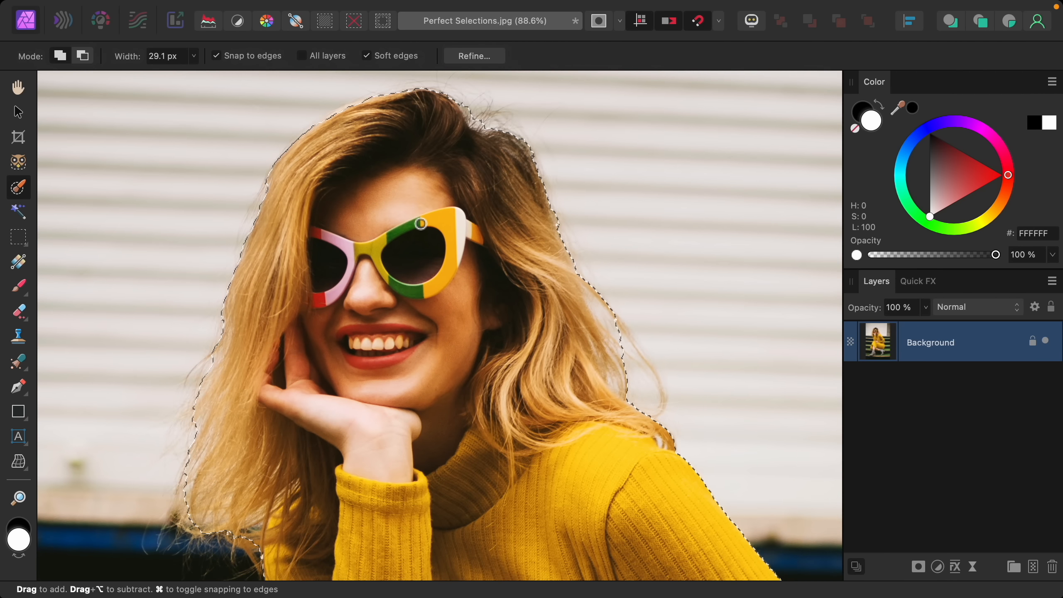
{"action": "scroll", "coordinate": [421, 224], "scroll_direction": "down", "scroll_amount": 5}
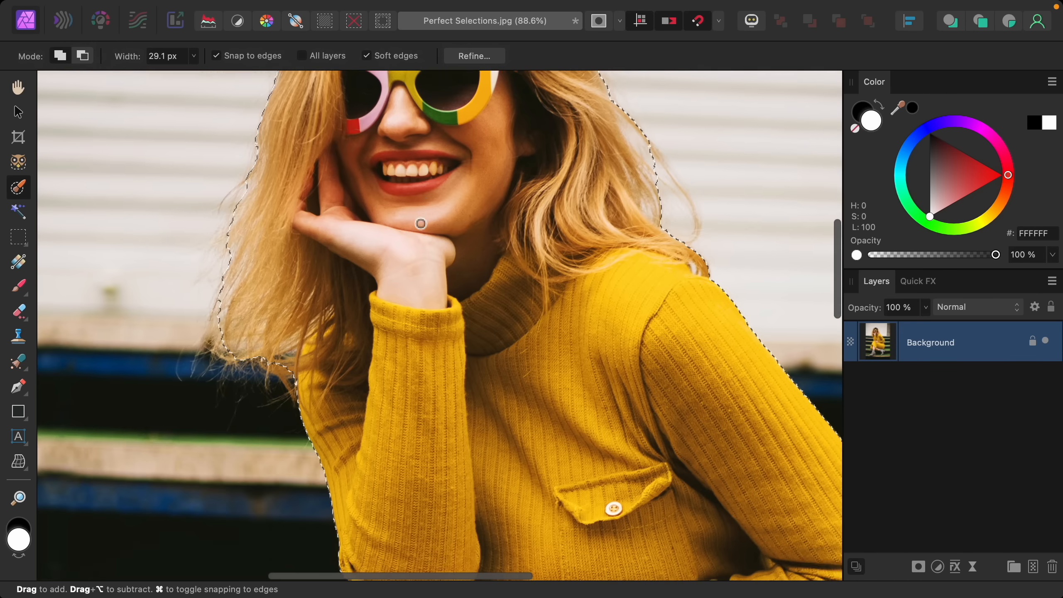
{"action": "scroll", "coordinate": [420, 223], "scroll_direction": "down", "scroll_amount": 12}
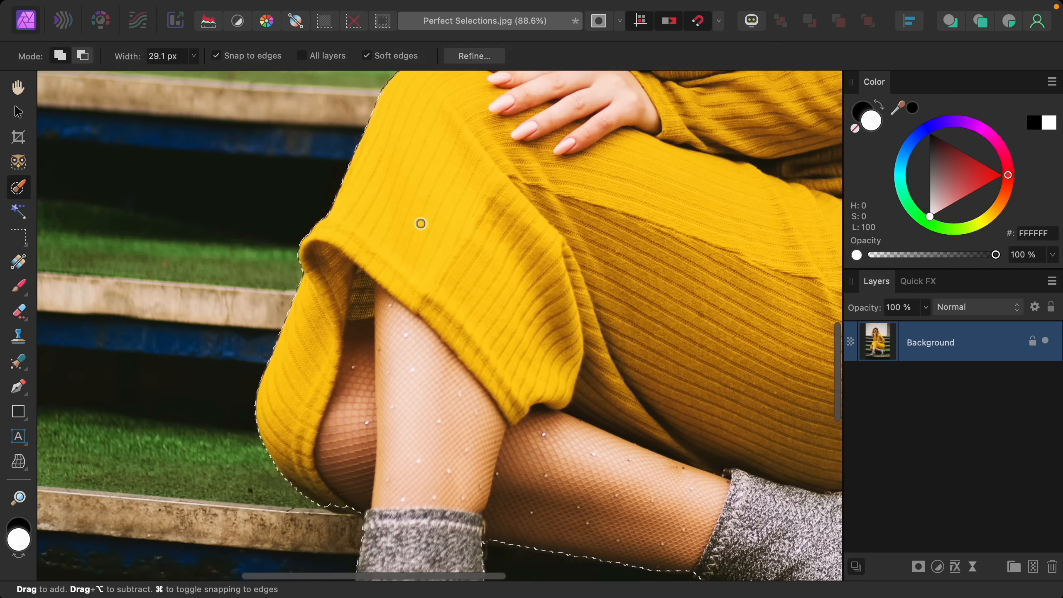
{"action": "scroll", "coordinate": [421, 224], "scroll_direction": "down", "scroll_amount": 10}
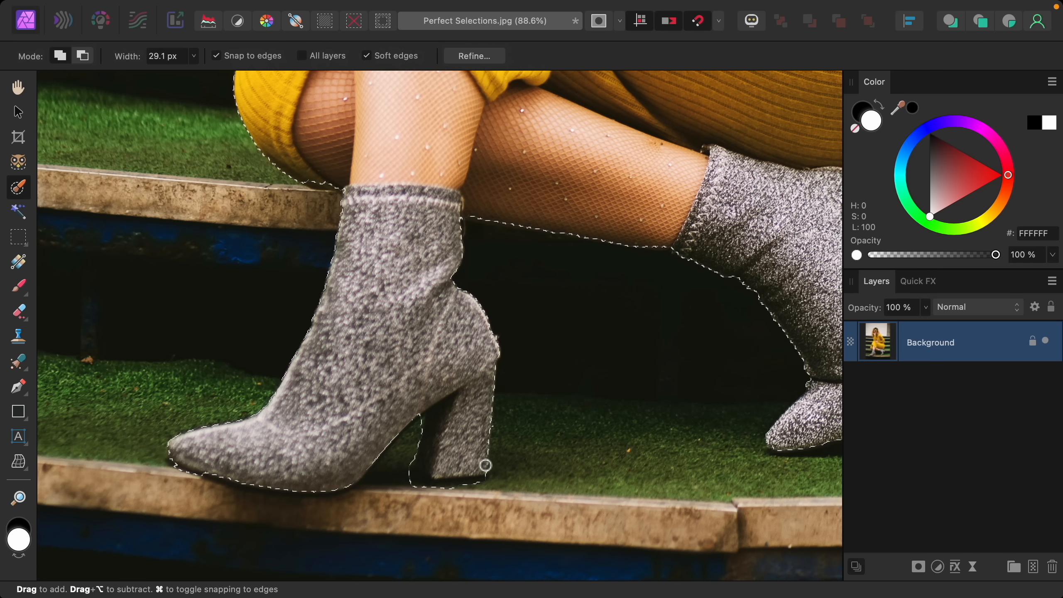
{"action": "scroll", "coordinate": [485, 465], "scroll_direction": "right", "scroll_amount": 8}
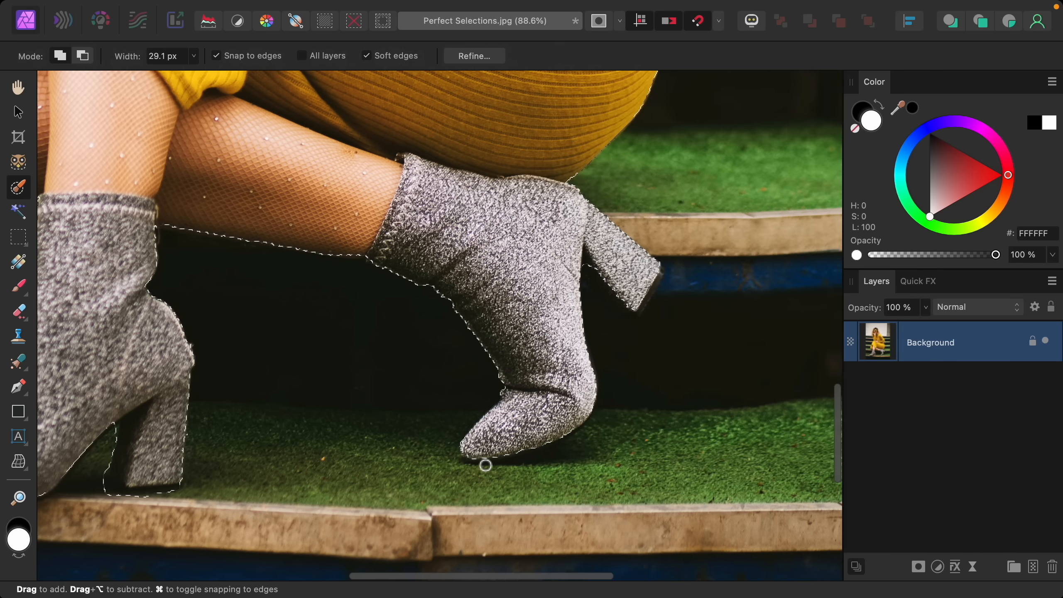
{"action": "scroll", "coordinate": [485, 465], "scroll_direction": "up", "scroll_amount": 6}
{"action": "scroll", "coordinate": [486, 465], "scroll_direction": "up", "scroll_amount": 10}
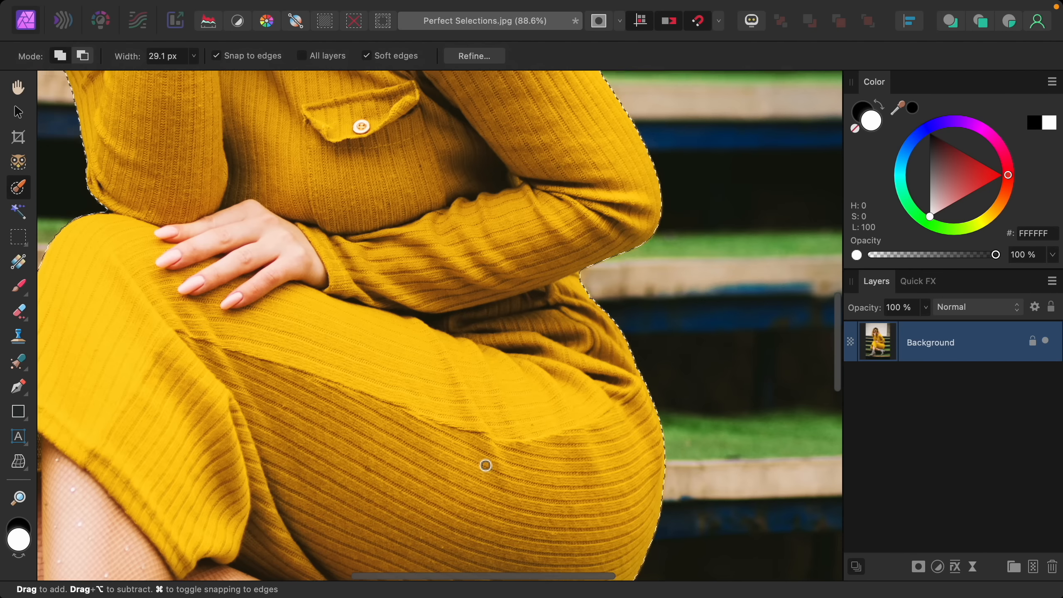
{"action": "scroll", "coordinate": [485, 466], "scroll_direction": "up", "scroll_amount": 10}
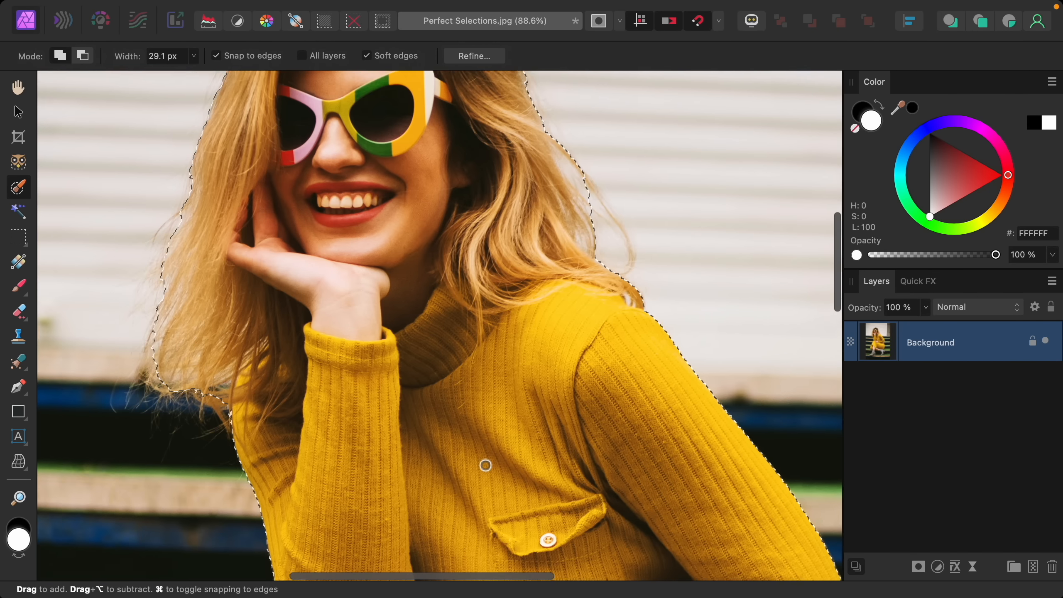
{"action": "scroll", "coordinate": [486, 463], "scroll_direction": "down", "scroll_amount": 3}
{"action": "scroll", "coordinate": [525, 429], "scroll_direction": "up", "scroll_amount": 3}
{"action": "scroll", "coordinate": [526, 429], "scroll_direction": "left", "scroll_amount": 1}
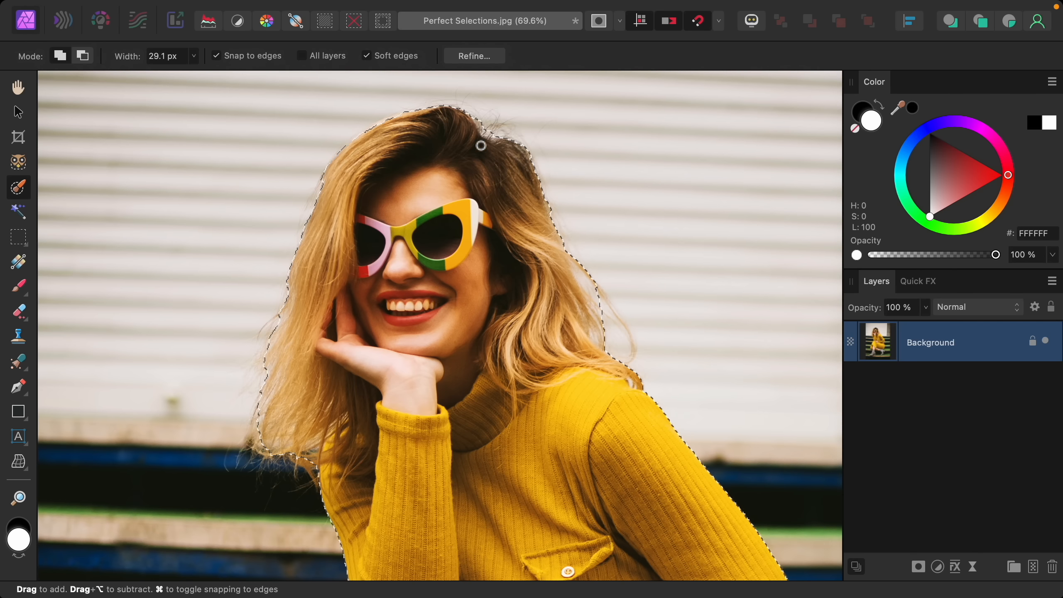
- Start refining the selection and brush the 50 px Matte adjustment over the loose hair strands above the shoulder
{"action": "left_click", "coordinate": [500, 58]}
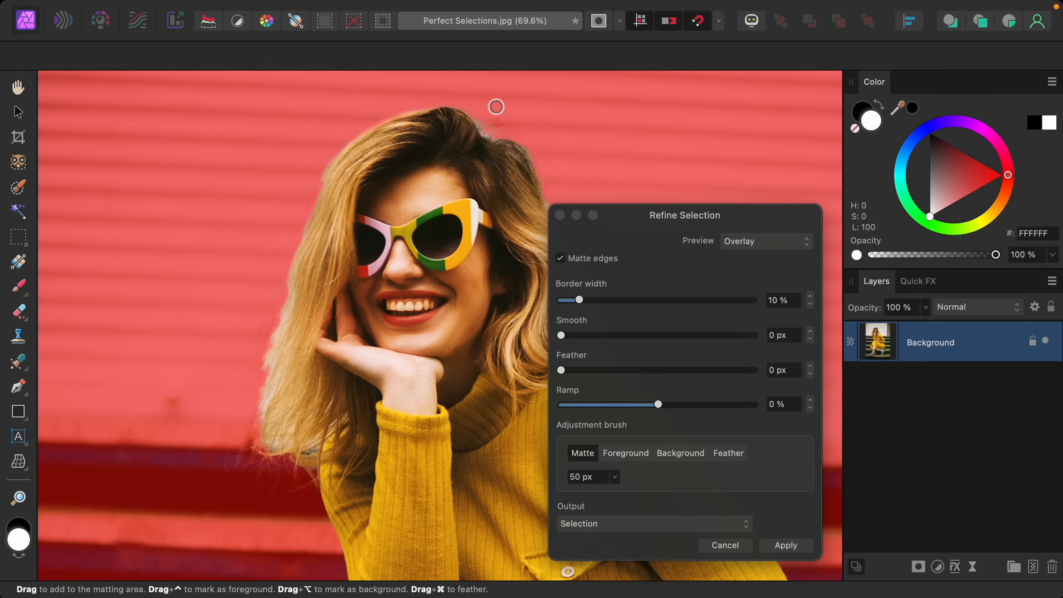
{"action": "scroll", "coordinate": [492, 172], "scroll_direction": "right", "scroll_amount": 2}
{"action": "scroll", "coordinate": [493, 172], "scroll_direction": "right", "scroll_amount": 3}
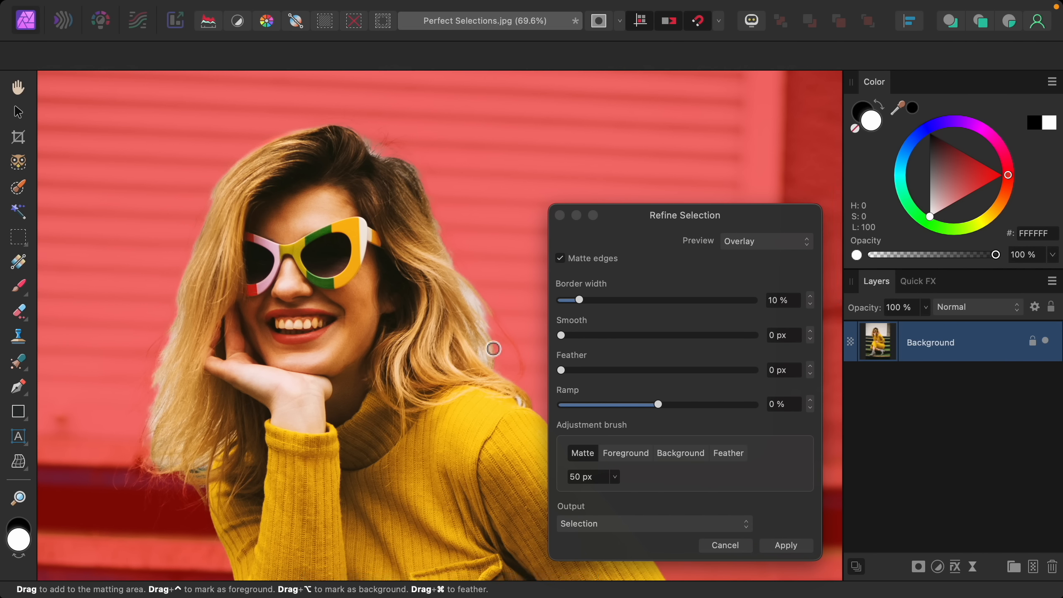
{"action": "scroll", "coordinate": [495, 349], "scroll_direction": "up", "scroll_amount": 5}
{"action": "scroll", "coordinate": [495, 349], "scroll_direction": "right", "scroll_amount": 3}
{"action": "scroll", "coordinate": [495, 349], "scroll_direction": "down", "scroll_amount": 2}
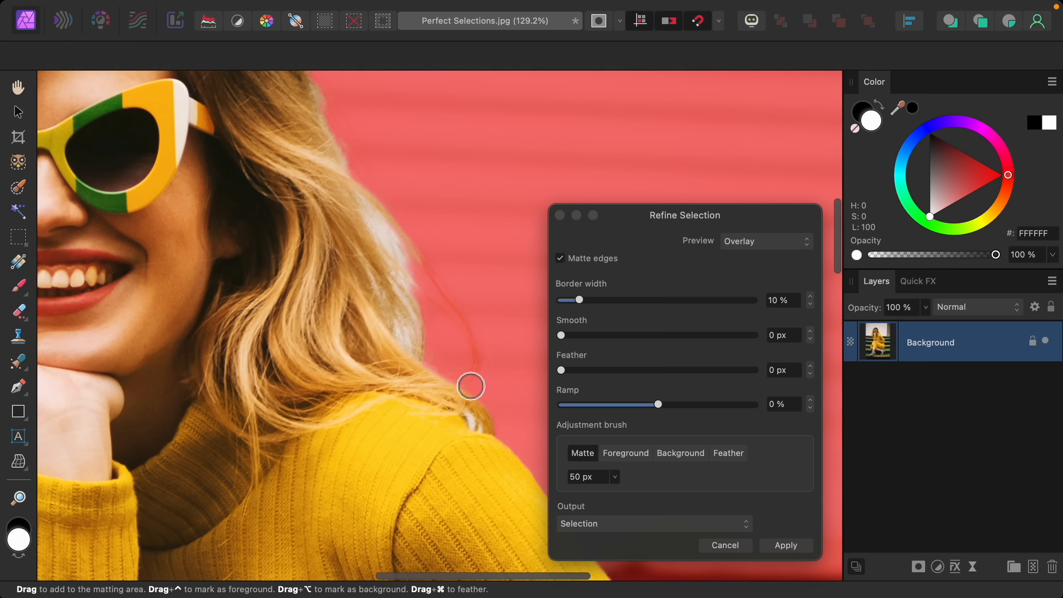
{"action": "mouse_move", "coordinate": [473, 385]}
{"action": "left_mouse_down"}
{"action": "mouse_move", "coordinate": [466, 329]}
{"action": "mouse_move", "coordinate": [387, 216]}
{"action": "left_mouse_up"}
- Extend the matting area up the hair edge beside the sunglasses and across the crown of the head
{"action": "scroll", "coordinate": [387, 216], "scroll_direction": "up", "scroll_amount": 5}
{"action": "scroll", "coordinate": [386, 216], "scroll_direction": "left", "scroll_amount": 3}
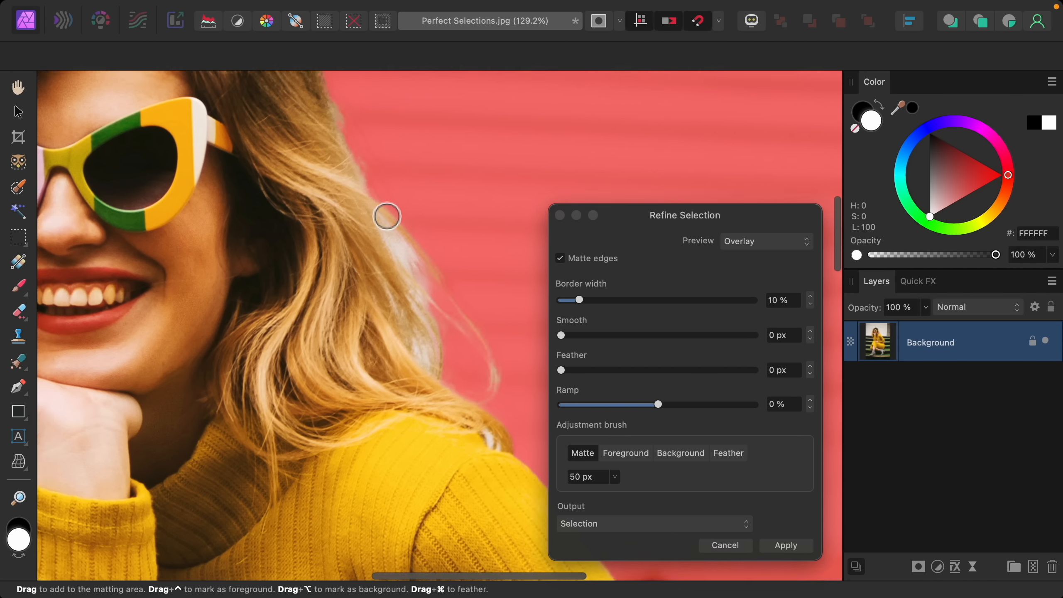
{"action": "mouse_move", "coordinate": [431, 301]}
{"action": "left_mouse_down"}
{"action": "mouse_move", "coordinate": [355, 115]}
{"action": "mouse_move", "coordinate": [294, 90]}
{"action": "left_mouse_up"}
{"action": "scroll", "coordinate": [295, 90], "scroll_direction": "up", "scroll_amount": 4}
{"action": "scroll", "coordinate": [294, 90], "scroll_direction": "left", "scroll_amount": 4}
{"action": "mouse_move", "coordinate": [408, 178]}
{"action": "left_mouse_down"}
{"action": "mouse_move", "coordinate": [273, 123]}
{"action": "mouse_move", "coordinate": [176, 163]}
{"action": "left_mouse_up"}
- Brush the matting area down the hair edge on the propped-hand side to its tips and apply the refinement as a selection
{"action": "scroll", "coordinate": [130, 193], "scroll_direction": "down", "scroll_amount": 4}
{"action": "scroll", "coordinate": [130, 193], "scroll_direction": "left", "scroll_amount": 5}
{"action": "mouse_move", "coordinate": [271, 131]}
{"action": "left_mouse_down"}
{"action": "mouse_move", "coordinate": [218, 266]}
{"action": "mouse_move", "coordinate": [197, 376]}
{"action": "left_mouse_up"}
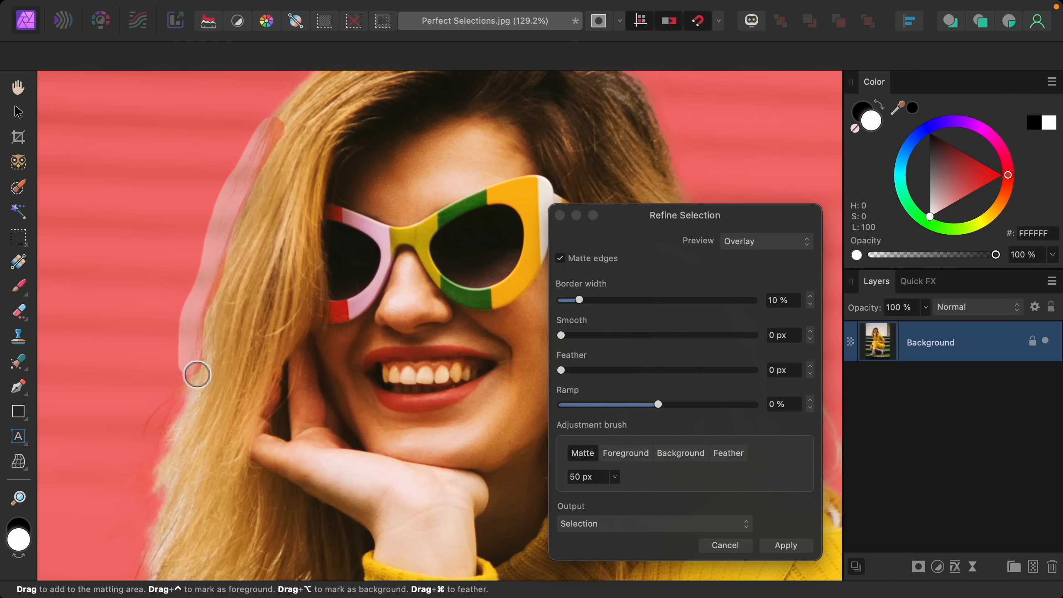
{"action": "scroll", "coordinate": [198, 375], "scroll_direction": "down", "scroll_amount": 4}
{"action": "scroll", "coordinate": [198, 376], "scroll_direction": "left", "scroll_amount": 2}
{"action": "mouse_move", "coordinate": [248, 256]}
{"action": "left_mouse_down"}
{"action": "mouse_move", "coordinate": [206, 318]}
{"action": "mouse_move", "coordinate": [191, 500]}
{"action": "left_mouse_up"}
{"action": "scroll", "coordinate": [190, 503], "scroll_direction": "down", "scroll_amount": 5}
{"action": "mouse_move", "coordinate": [176, 388]}
{"action": "left_mouse_down"}
{"action": "mouse_move", "coordinate": [251, 410]}
{"action": "mouse_move", "coordinate": [251, 392]}
{"action": "mouse_move", "coordinate": [270, 462]}
{"action": "left_mouse_up"}
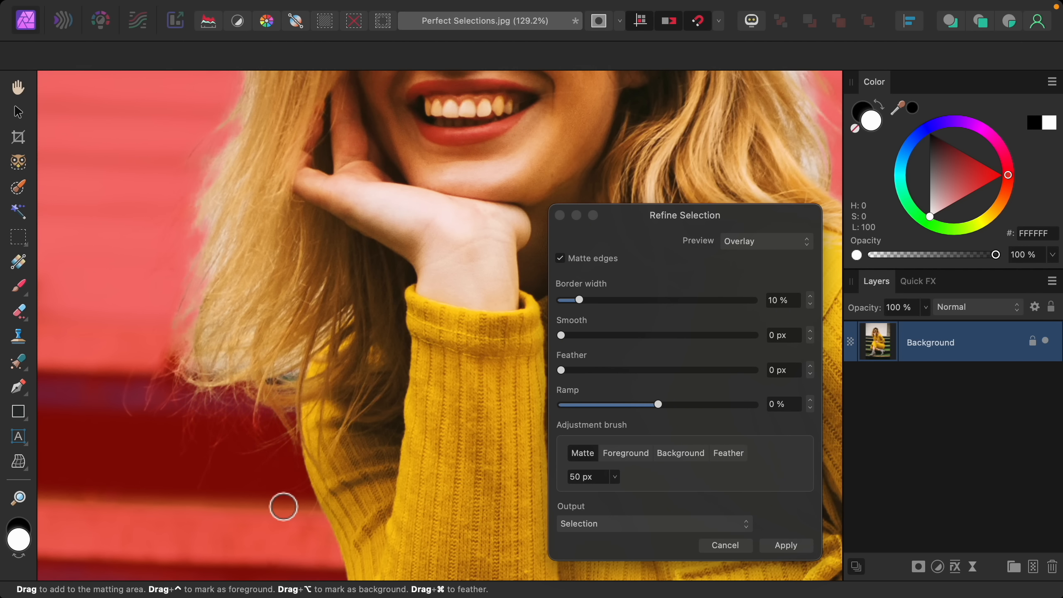
{"action": "left_click", "coordinate": [787, 546]}
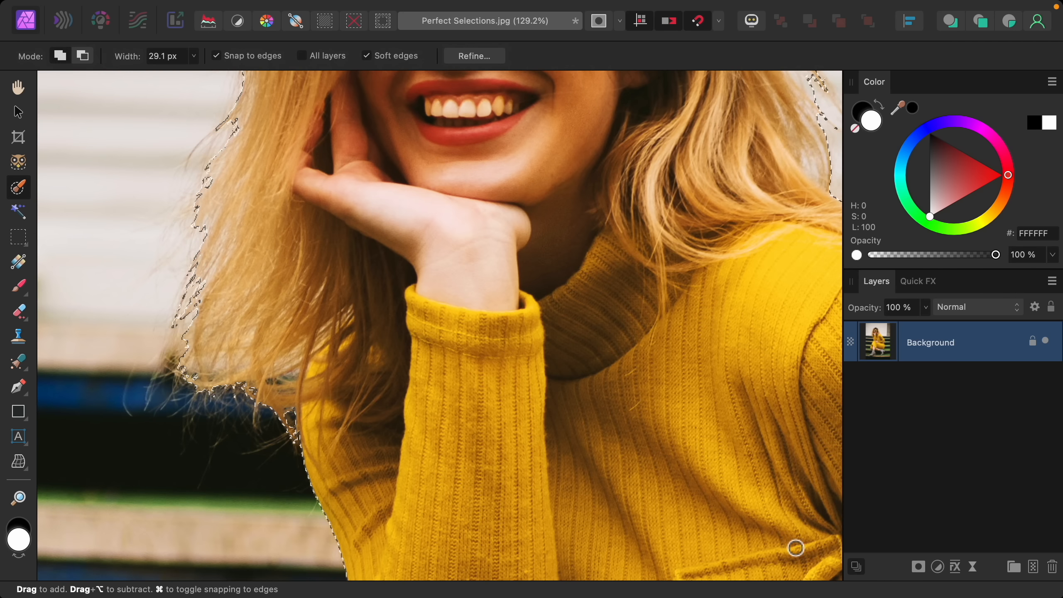
- Mask the Background layer with the refined selection and deselect
{"action": "left_click", "coordinate": [917, 567]}
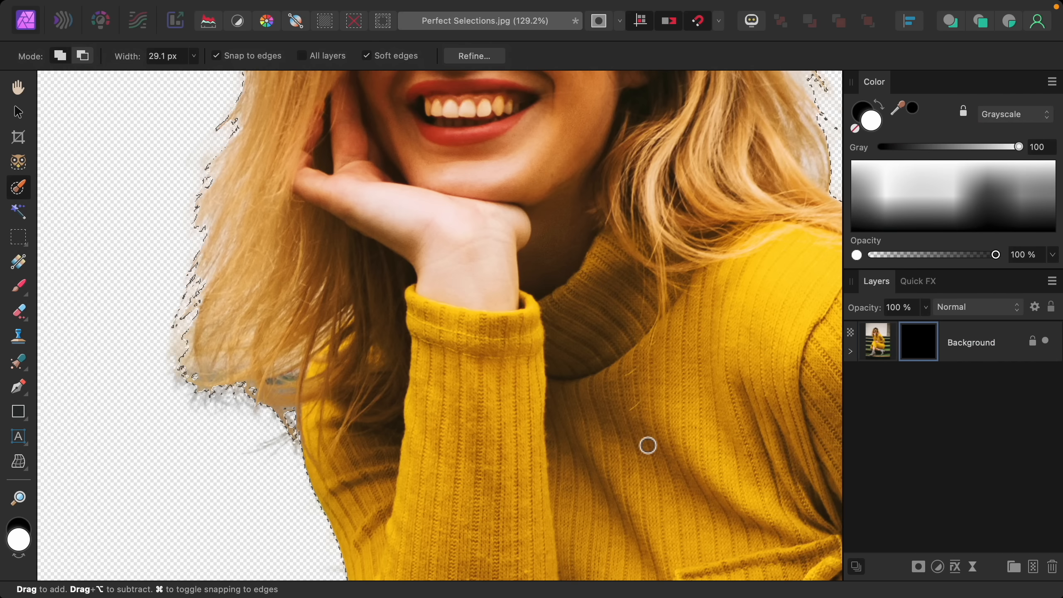
{"action": "scroll", "coordinate": [648, 445], "scroll_direction": "down", "scroll_amount": 5}
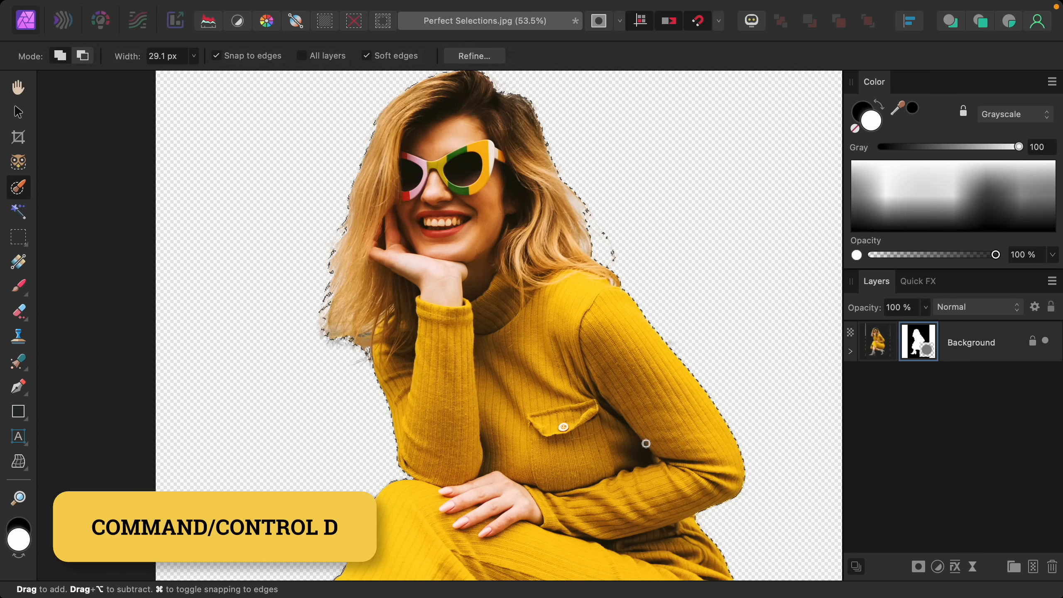
{"action": "key", "text": "super+d"}
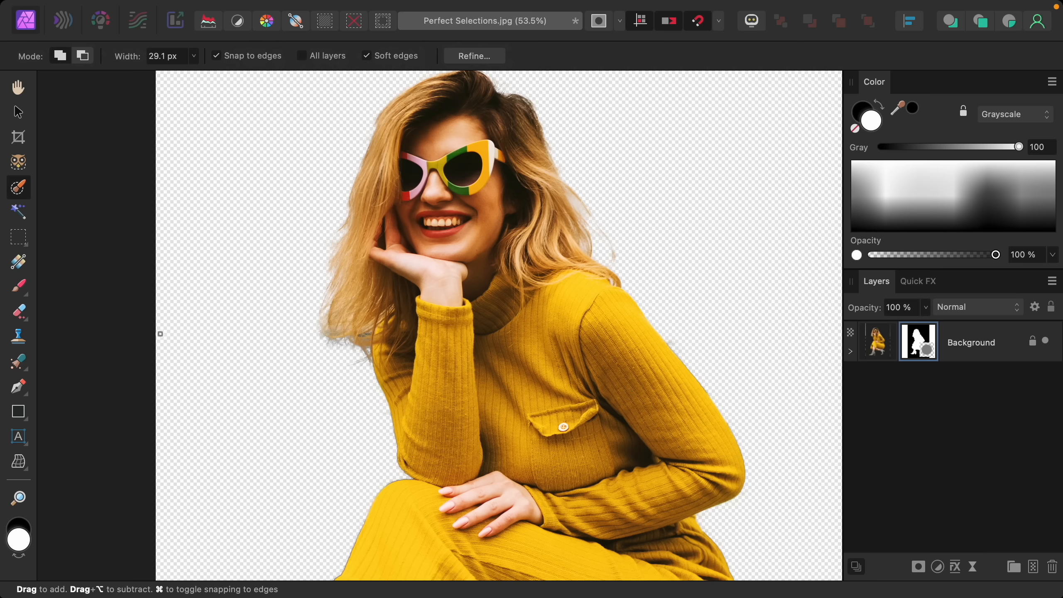
- With a soft 36 px Paint Brush, paint black on the mask to remove background remnants along the propped arm's sleeve
{"action": "left_click", "coordinate": [30, 288]}
{"action": "key", "text": "x"}
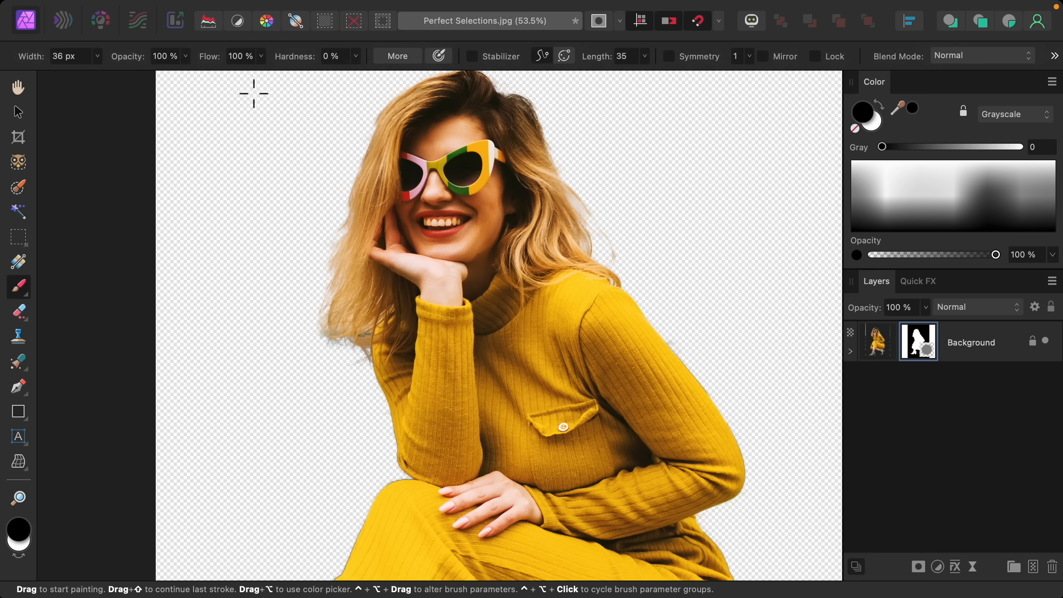
{"action": "scroll", "coordinate": [378, 351], "scroll_direction": "up", "scroll_amount": 5}
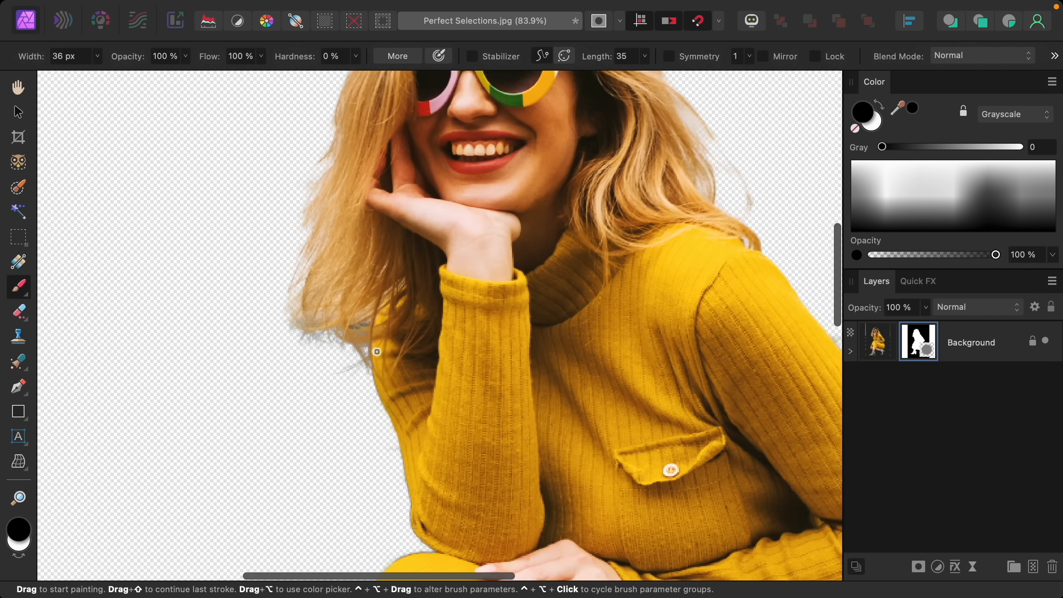
{"action": "scroll", "coordinate": [378, 351], "scroll_direction": "up", "scroll_amount": 5}
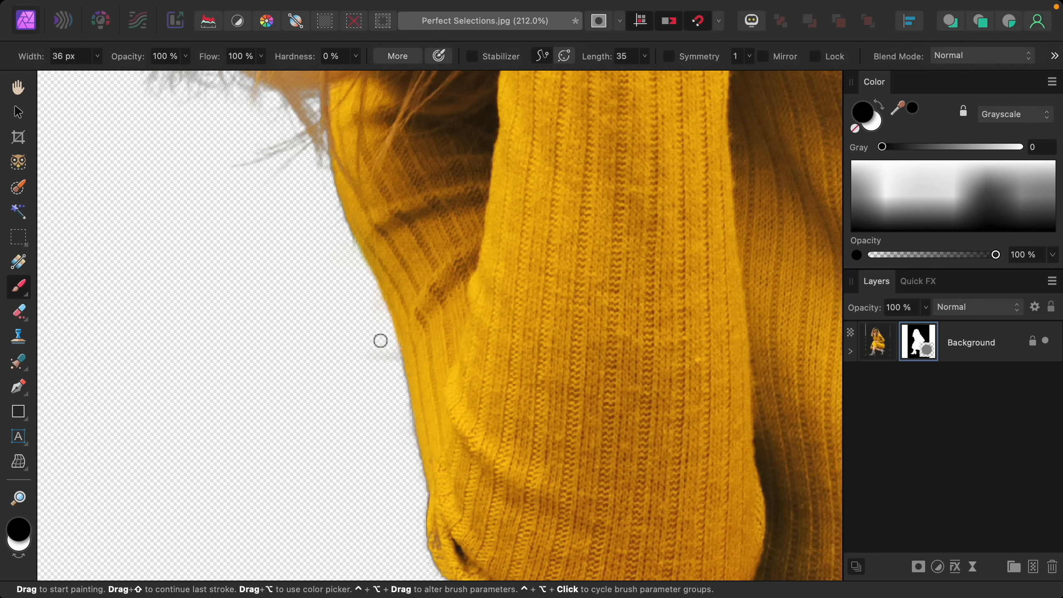
{"action": "mouse_move", "coordinate": [336, 235]}
{"action": "left_mouse_down"}
{"action": "mouse_move", "coordinate": [369, 282]}
{"action": "mouse_move", "coordinate": [395, 378]}
{"action": "mouse_move", "coordinate": [372, 344]}
{"action": "mouse_move", "coordinate": [358, 348]}
{"action": "left_mouse_up"}
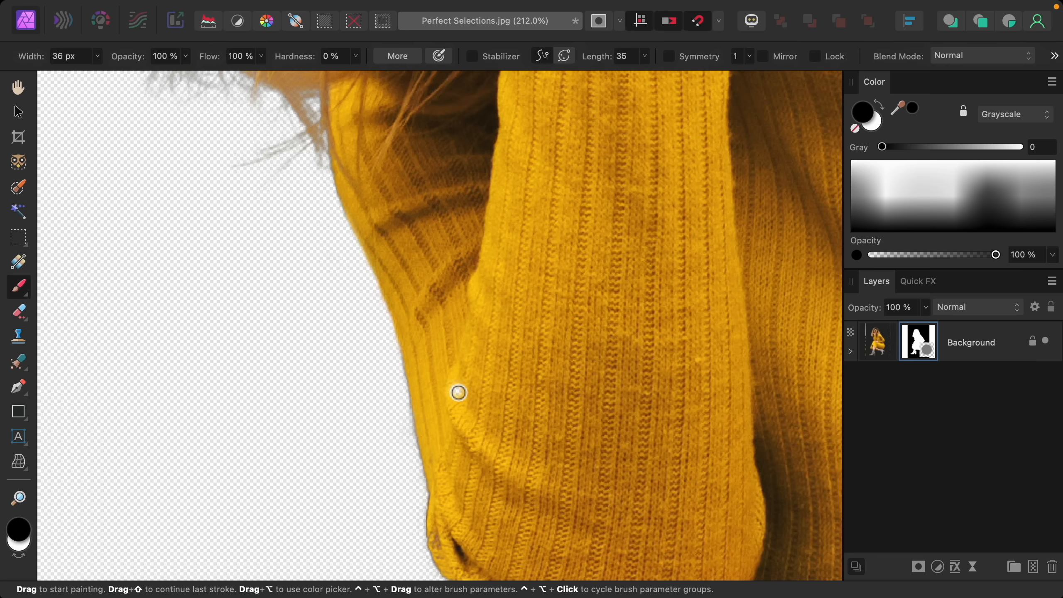
- Reduce the brush width to 16 px and clean the mask's fringe around the elbow of the propped arm
{"action": "scroll", "coordinate": [458, 392], "scroll_direction": "down", "scroll_amount": 5}
{"action": "scroll", "coordinate": [458, 386], "scroll_direction": "down", "scroll_amount": 1}
{"action": "key", "text": "bracketleft"}
{"action": "key", "text": "bracketleft"}
{"action": "key", "text": "bracketleft"}
{"action": "key", "text": "bracketleft"}
{"action": "key", "text": "bracketleft"}
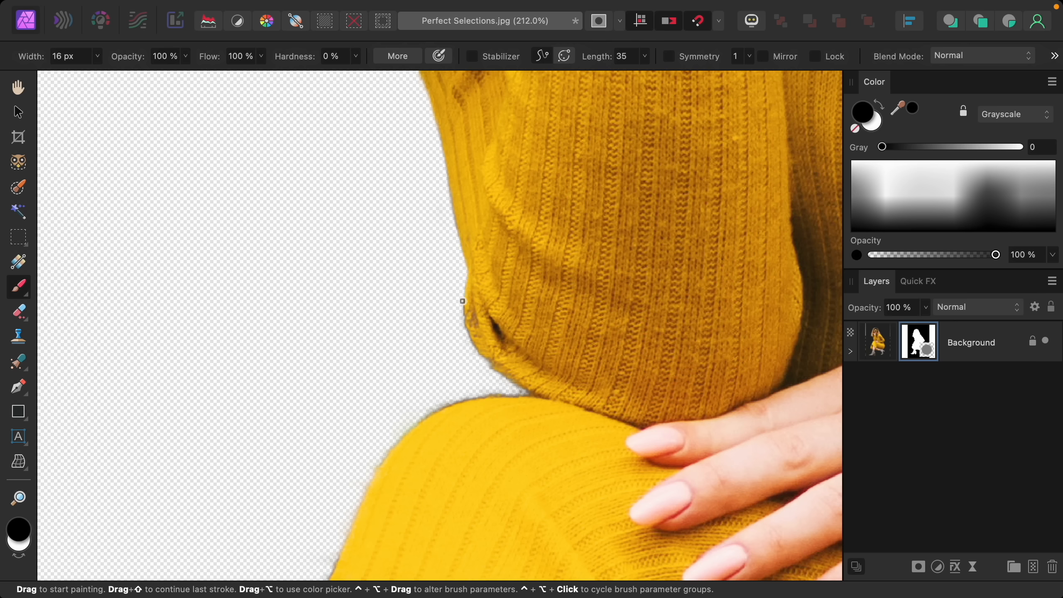
{"action": "left_click_drag", "start_coordinate": [463, 300], "coordinate": [467, 333]}
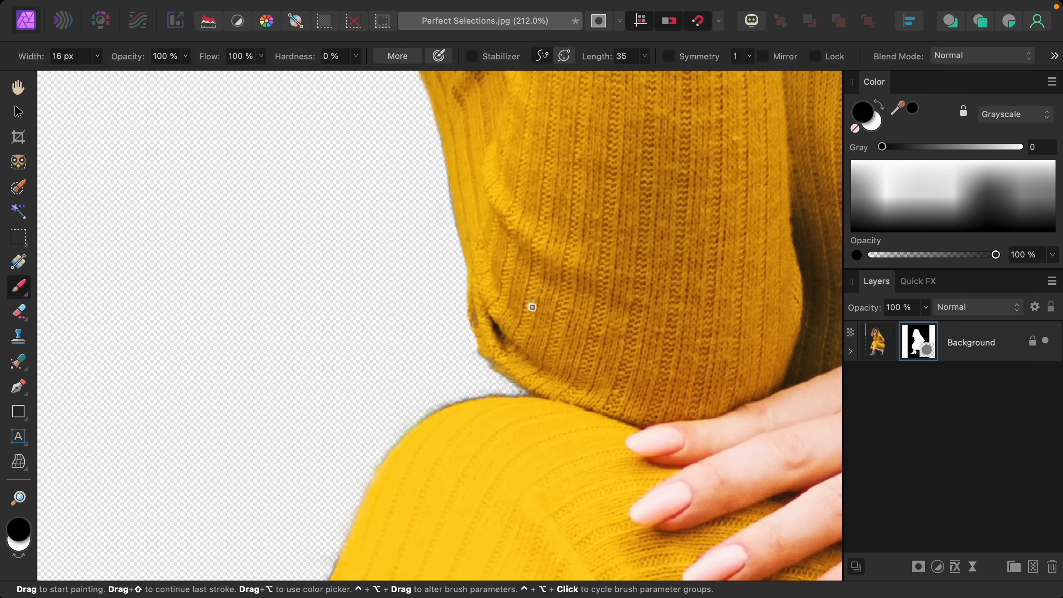
{"action": "key", "text": "x"}
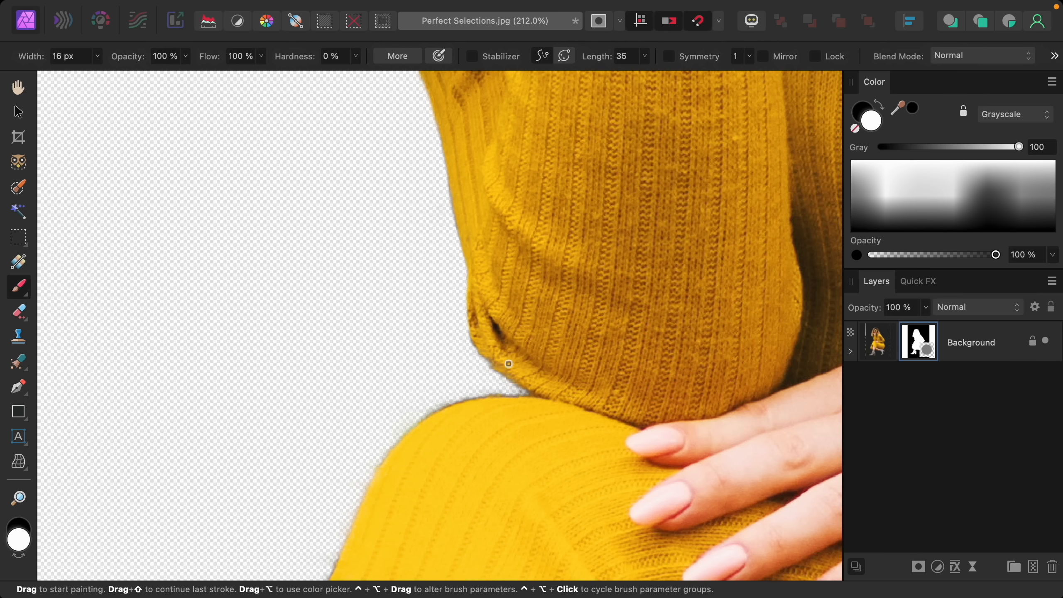
{"action": "key", "text": "x"}
{"action": "key", "text": "x"}
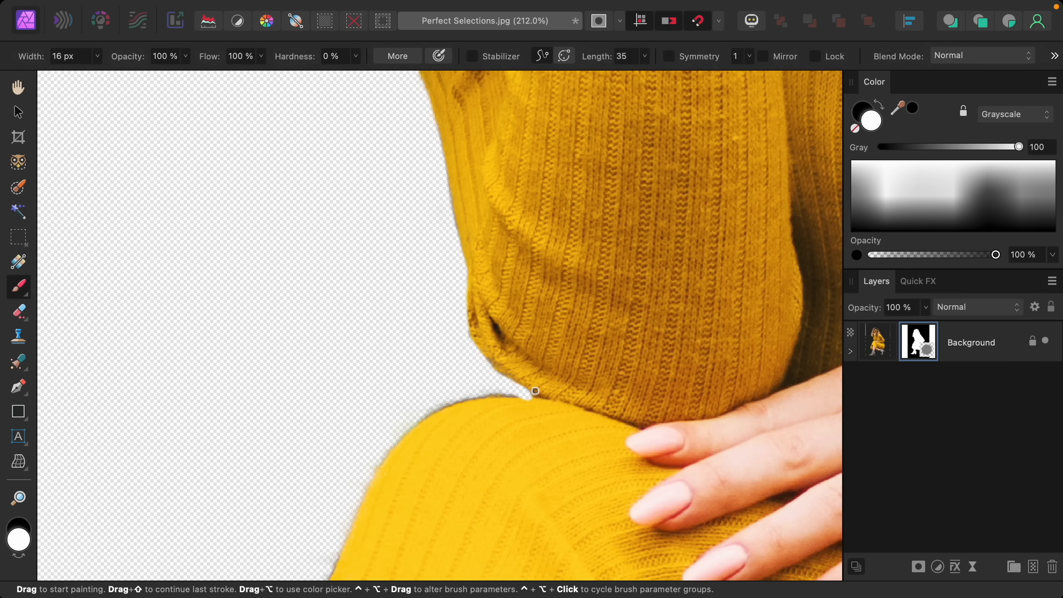
- Paint black on the mask along the outer edge of the raised knee to remove its dark fringe
{"action": "key", "text": "x"}
{"action": "mouse_move", "coordinate": [522, 396]}
{"action": "left_mouse_down"}
{"action": "mouse_move", "coordinate": [403, 437]}
{"action": "mouse_move", "coordinate": [348, 529]}
{"action": "left_mouse_up"}
{"action": "scroll", "coordinate": [503, 362], "scroll_direction": "down", "scroll_amount": 6}
{"action": "scroll", "coordinate": [503, 361], "scroll_direction": "left", "scroll_amount": 3}
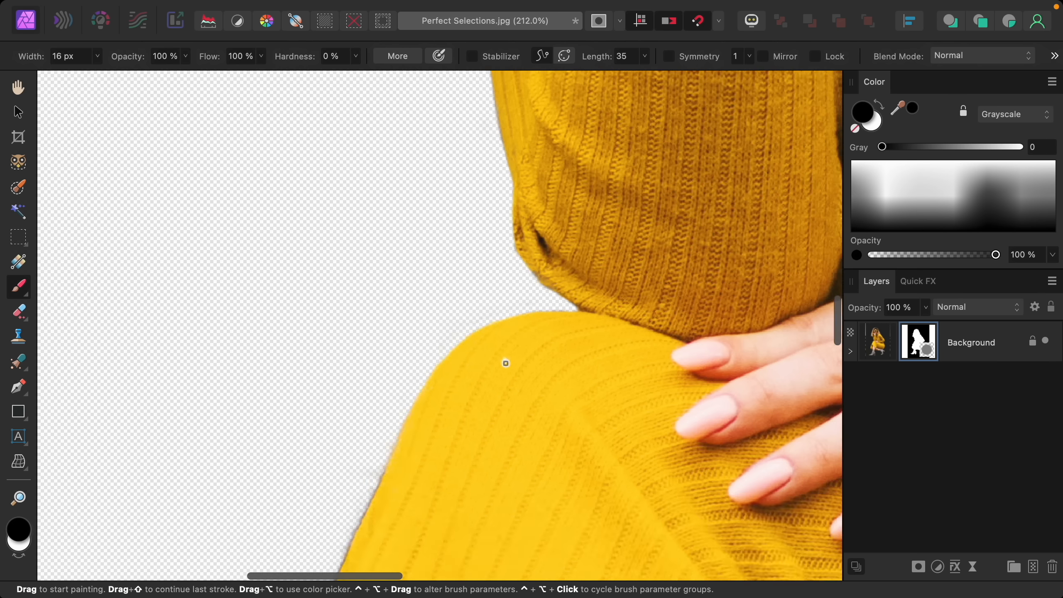
{"action": "mouse_move", "coordinate": [481, 282]}
{"action": "left_mouse_down"}
{"action": "mouse_move", "coordinate": [433, 376]}
{"action": "mouse_move", "coordinate": [469, 326]}
{"action": "mouse_move", "coordinate": [416, 455]}
{"action": "mouse_move", "coordinate": [430, 434]}
{"action": "mouse_move", "coordinate": [351, 519]}
{"action": "mouse_move", "coordinate": [347, 561]}
{"action": "mouse_move", "coordinate": [379, 353]}
{"action": "mouse_move", "coordinate": [383, 365]}
{"action": "mouse_move", "coordinate": [355, 410]}
{"action": "mouse_move", "coordinate": [299, 453]}
{"action": "mouse_move", "coordinate": [310, 505]}
{"action": "mouse_move", "coordinate": [335, 470]}
{"action": "mouse_move", "coordinate": [308, 549]}
{"action": "mouse_move", "coordinate": [289, 562]}
{"action": "left_mouse_up"}
- Paint black on the mask along the skirt's hanging edge down to the top of the front boot
{"action": "scroll", "coordinate": [435, 373], "scroll_direction": "down", "scroll_amount": 3}
{"action": "scroll", "coordinate": [435, 372], "scroll_direction": "left", "scroll_amount": 2}
{"action": "scroll", "coordinate": [356, 473], "scroll_direction": "down", "scroll_amount": 5}
{"action": "scroll", "coordinate": [356, 473], "scroll_direction": "left", "scroll_amount": 1}
{"action": "scroll", "coordinate": [441, 220], "scroll_direction": "down", "scroll_amount": 5}
{"action": "scroll", "coordinate": [442, 220], "scroll_direction": "left", "scroll_amount": 3}
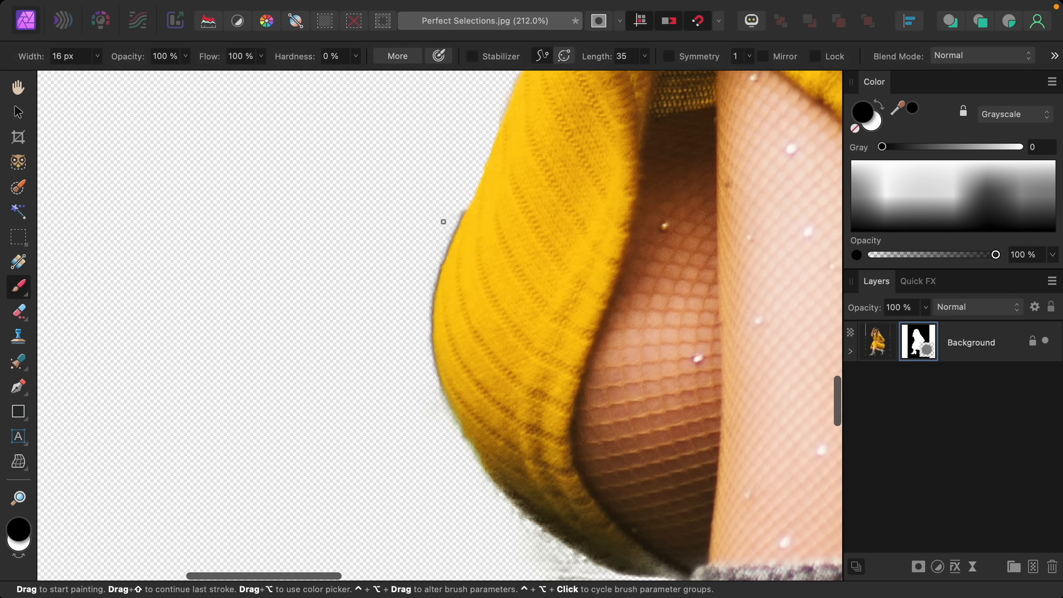
{"action": "mouse_move", "coordinate": [460, 230]}
{"action": "left_mouse_down"}
{"action": "mouse_move", "coordinate": [438, 296]}
{"action": "mouse_move", "coordinate": [443, 365]}
{"action": "mouse_move", "coordinate": [492, 466]}
{"action": "mouse_move", "coordinate": [536, 519]}
{"action": "left_mouse_up"}
{"action": "scroll", "coordinate": [536, 520], "scroll_direction": "down", "scroll_amount": 5}
{"action": "scroll", "coordinate": [536, 520], "scroll_direction": "right", "scroll_amount": 2}
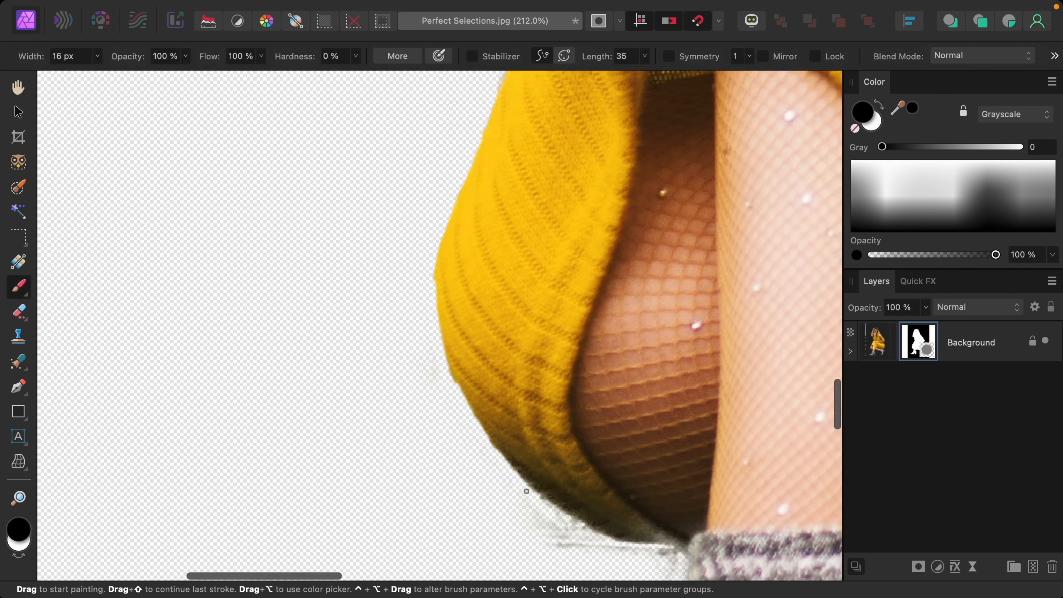
{"action": "mouse_move", "coordinate": [517, 438]}
{"action": "left_mouse_down"}
{"action": "mouse_move", "coordinate": [559, 478]}
{"action": "mouse_move", "coordinate": [581, 469]}
{"action": "mouse_move", "coordinate": [645, 469]}
{"action": "left_mouse_up"}
- Enlarge the brush to 42.5 px, try painting white on the mask around the lower legs, and undo the last stroke
{"action": "scroll", "coordinate": [546, 453], "scroll_direction": "down", "scroll_amount": 5}
{"action": "scroll", "coordinate": [541, 451], "scroll_direction": "down", "scroll_amount": 8}
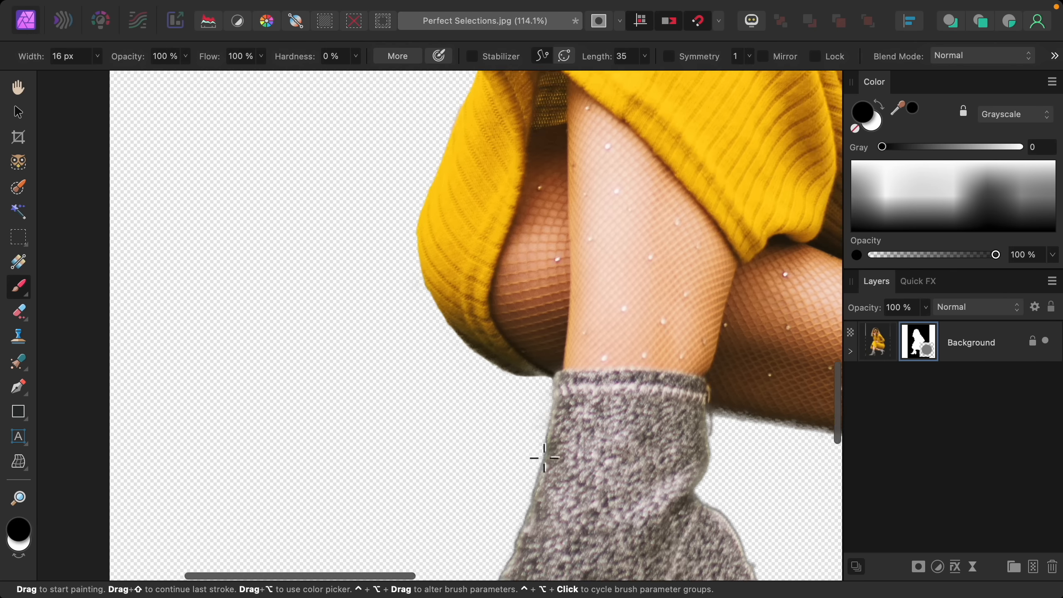
{"action": "scroll", "coordinate": [546, 418], "scroll_direction": "down", "scroll_amount": 2}
{"action": "scroll", "coordinate": [549, 415], "scroll_direction": "down", "scroll_amount": 2}
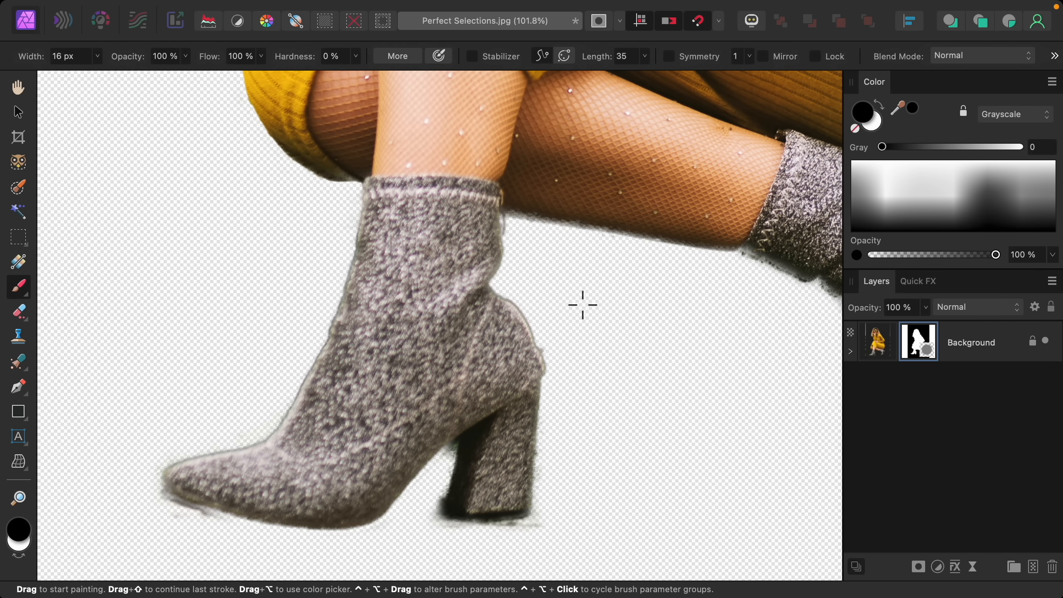
{"action": "scroll", "coordinate": [583, 305], "scroll_direction": "up", "scroll_amount": 5}
{"action": "scroll", "coordinate": [582, 305], "scroll_direction": "right", "scroll_amount": 4}
{"action": "key", "text": "x"}
{"action": "key", "text": "bracketright"}
{"action": "key", "text": "bracketright"}
{"action": "key", "text": "bracketright"}
{"action": "key", "text": "bracketright"}
{"action": "key", "text": "bracketright"}
{"action": "key", "text": "bracketright"}
{"action": "key", "text": "bracketright"}
{"action": "mouse_move", "coordinate": [298, 257]}
{"action": "left_mouse_down"}
{"action": "mouse_move", "coordinate": [667, 319]}
{"action": "mouse_move", "coordinate": [280, 262]}
{"action": "left_mouse_up"}
{"action": "mouse_move", "coordinate": [333, 294]}
{"action": "left_mouse_down"}
{"action": "mouse_move", "coordinate": [430, 301]}
{"action": "mouse_move", "coordinate": [336, 284]}
{"action": "left_mouse_up"}
{"action": "key", "text": "super+z"}
- Paint black on the mask along the outer edge of the upper arm, toward the shoulder, to remove the remaining smudges
{"action": "key", "text": "x"}
{"action": "scroll", "coordinate": [487, 325], "scroll_direction": "right", "scroll_amount": 8}
{"action": "scroll", "coordinate": [487, 325], "scroll_direction": "up", "scroll_amount": 3}
{"action": "key", "text": "x"}
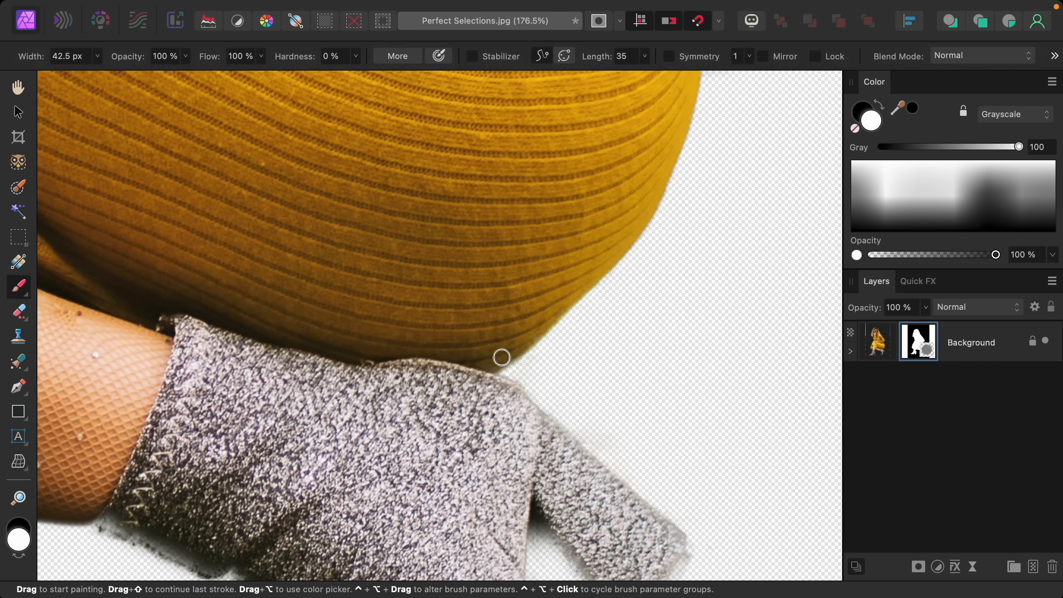
{"action": "scroll", "coordinate": [502, 357], "scroll_direction": "up", "scroll_amount": 10}
{"action": "key", "text": "x"}
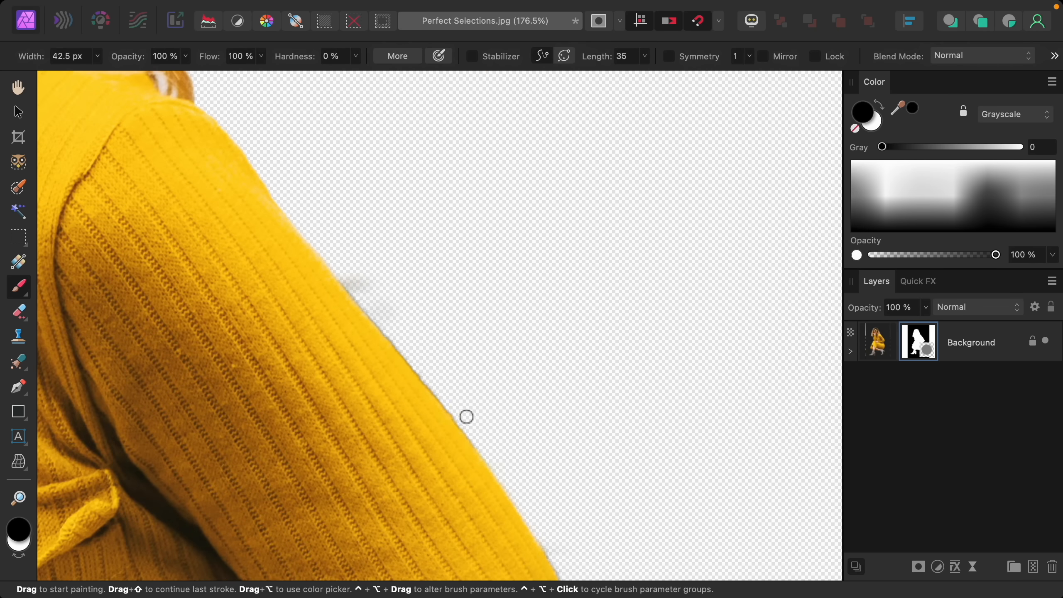
{"action": "left_click_drag", "start_coordinate": [466, 416], "coordinate": [346, 244]}
{"action": "scroll", "coordinate": [437, 282], "scroll_direction": "up", "scroll_amount": 6}
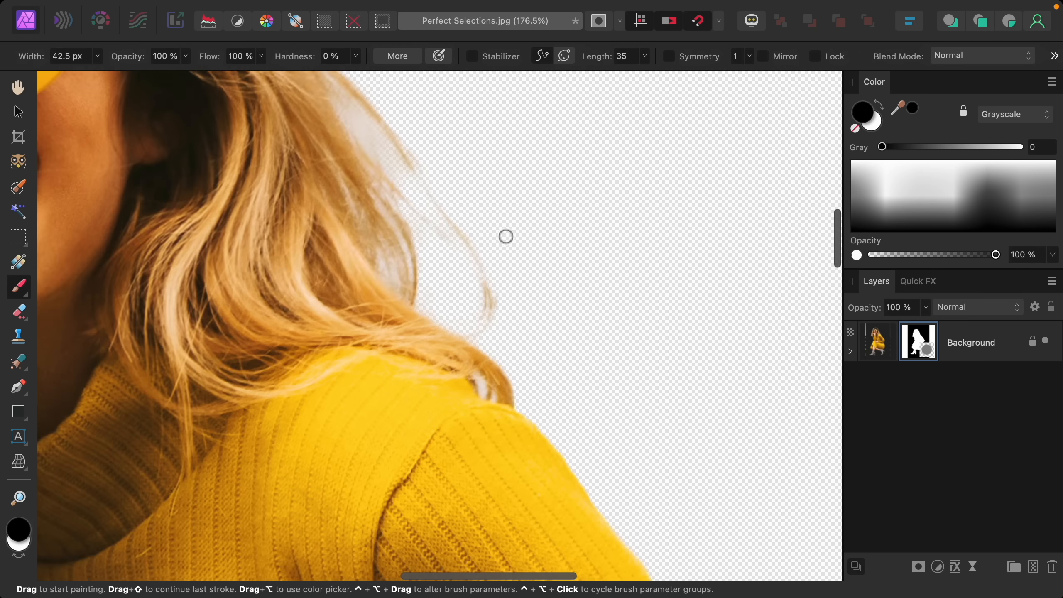
- Reduce the brush width to 18.9 px and lower its flow to 19% for subtle mask work in the hair
{"action": "scroll", "coordinate": [506, 237], "scroll_direction": "up", "scroll_amount": 1}
{"action": "scroll", "coordinate": [506, 237], "scroll_direction": "left", "scroll_amount": 1}
{"action": "key", "text": "bracketleft"}
{"action": "key", "text": "bracketleft"}
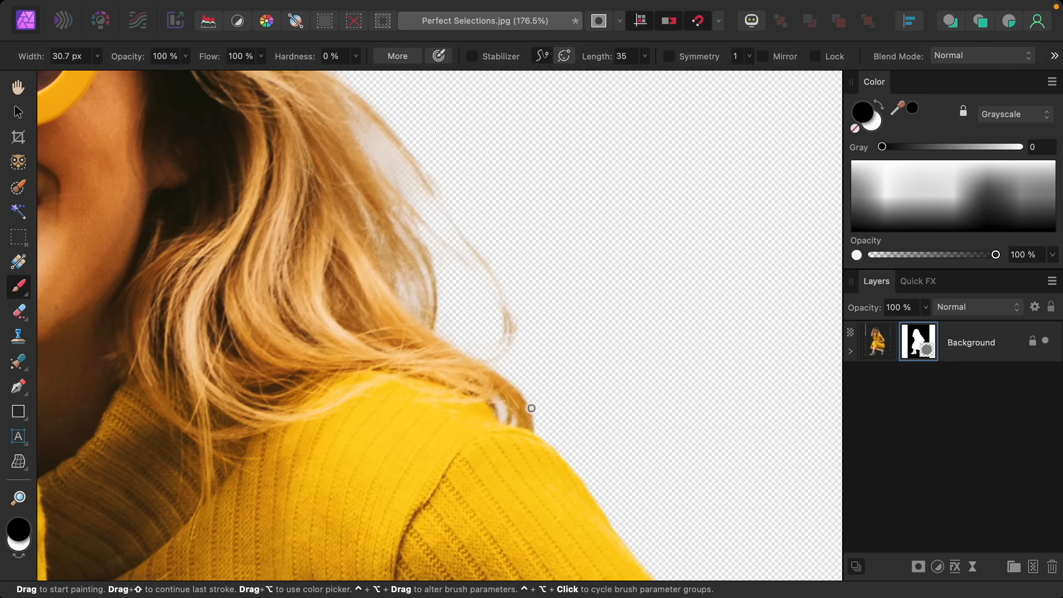
{"action": "key", "text": "bracketleft"}
{"action": "key", "text": "bracketleft"}
{"action": "mouse_move", "coordinate": [216, 61]}
{"action": "left_mouse_down"}
{"action": "mouse_move", "coordinate": [178, 92]}
{"action": "mouse_move", "coordinate": [151, 88]}
{"action": "left_mouse_up"}
- Paint black on the mask in the pale gap between the loose outer hair strands above the shoulder
{"action": "scroll", "coordinate": [519, 414], "scroll_direction": "up", "scroll_amount": 3}
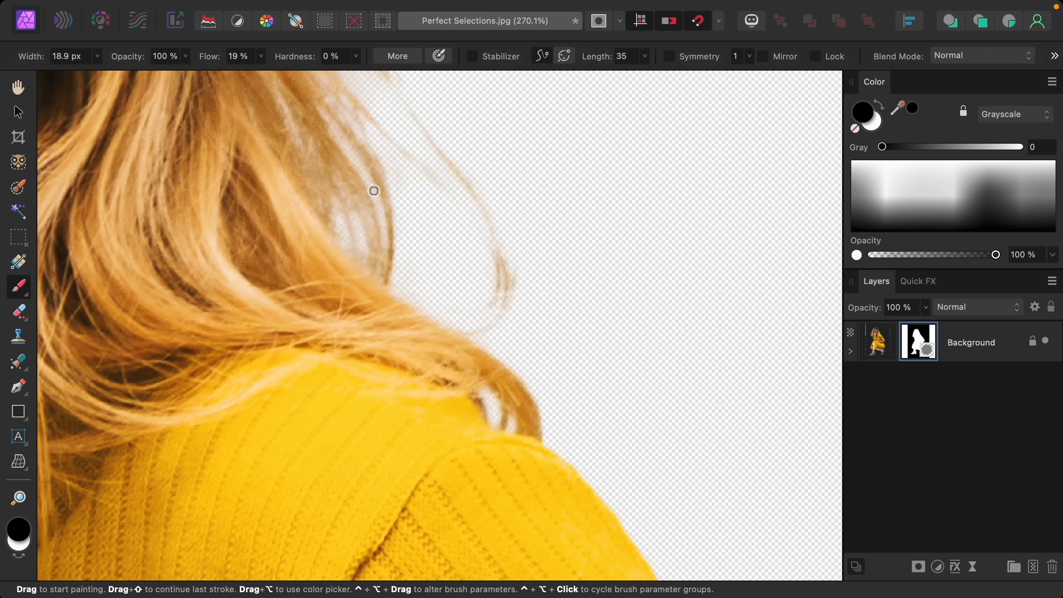
{"action": "scroll", "coordinate": [486, 264], "scroll_direction": "up", "scroll_amount": 4}
{"action": "scroll", "coordinate": [486, 264], "scroll_direction": "left", "scroll_amount": 3}
{"action": "scroll", "coordinate": [488, 272], "scroll_direction": "up", "scroll_amount": 3}
{"action": "scroll", "coordinate": [487, 272], "scroll_direction": "left", "scroll_amount": 2}
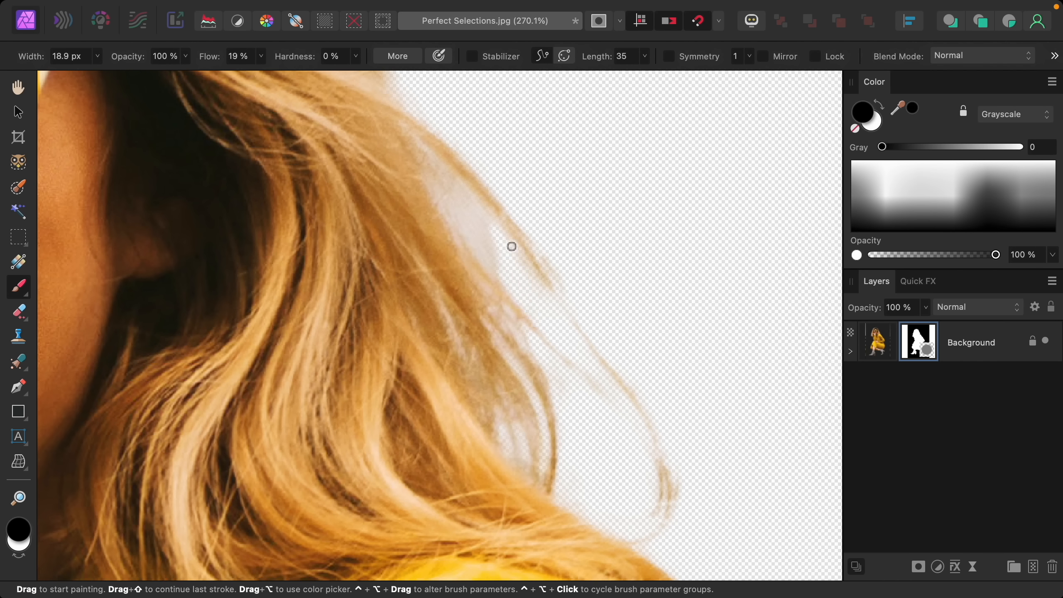
{"action": "mouse_move", "coordinate": [484, 238]}
{"action": "left_mouse_down"}
{"action": "mouse_move", "coordinate": [444, 164]}
{"action": "mouse_move", "coordinate": [450, 199]}
{"action": "mouse_move", "coordinate": [460, 191]}
{"action": "mouse_move", "coordinate": [504, 256]}
{"action": "mouse_move", "coordinate": [474, 273]}
{"action": "mouse_move", "coordinate": [461, 217]}
{"action": "left_mouse_up"}
- Paint white on the mask along the outer hair edge beside the sunglasses, and touch up the same edge with black
{"action": "key", "text": "x"}
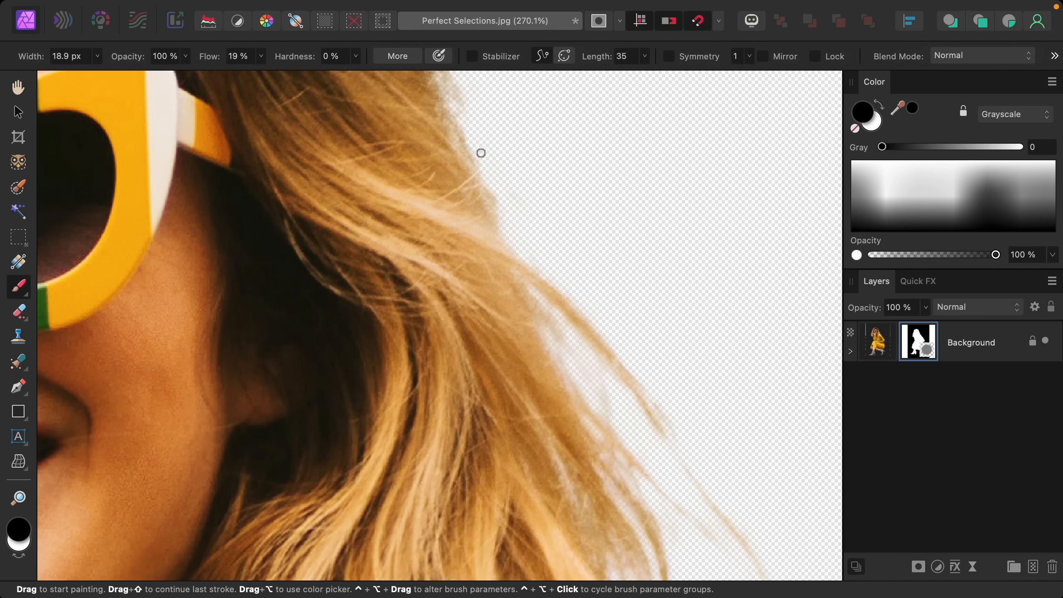
{"action": "left_click_drag", "start_coordinate": [480, 152], "coordinate": [534, 252]}
{"action": "mouse_move", "coordinate": [465, 140]}
{"action": "left_mouse_down"}
{"action": "mouse_move", "coordinate": [499, 312]}
{"action": "mouse_move", "coordinate": [482, 234]}
{"action": "mouse_move", "coordinate": [435, 137]}
{"action": "mouse_move", "coordinate": [384, 131]}
{"action": "mouse_move", "coordinate": [563, 245]}
{"action": "left_mouse_up"}
{"action": "key", "text": "x"}
{"action": "mouse_move", "coordinate": [570, 258]}
{"action": "left_mouse_down"}
{"action": "mouse_move", "coordinate": [563, 240]}
{"action": "mouse_move", "coordinate": [460, 182]}
{"action": "left_mouse_up"}
- Paint black on the mask over the dark fringe under the hair tips by the raised arm and the bluish gaps between the strands
{"action": "scroll", "coordinate": [459, 182], "scroll_direction": "left", "scroll_amount": 8}
{"action": "scroll", "coordinate": [460, 182], "scroll_direction": "up", "scroll_amount": 2}
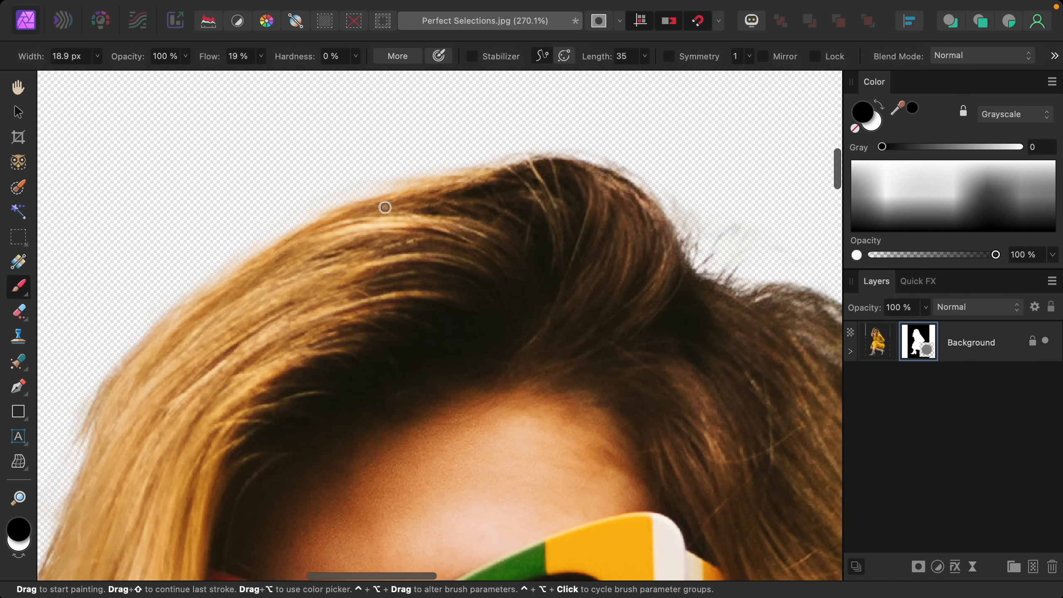
{"action": "scroll", "coordinate": [147, 361], "scroll_direction": "down", "scroll_amount": 5}
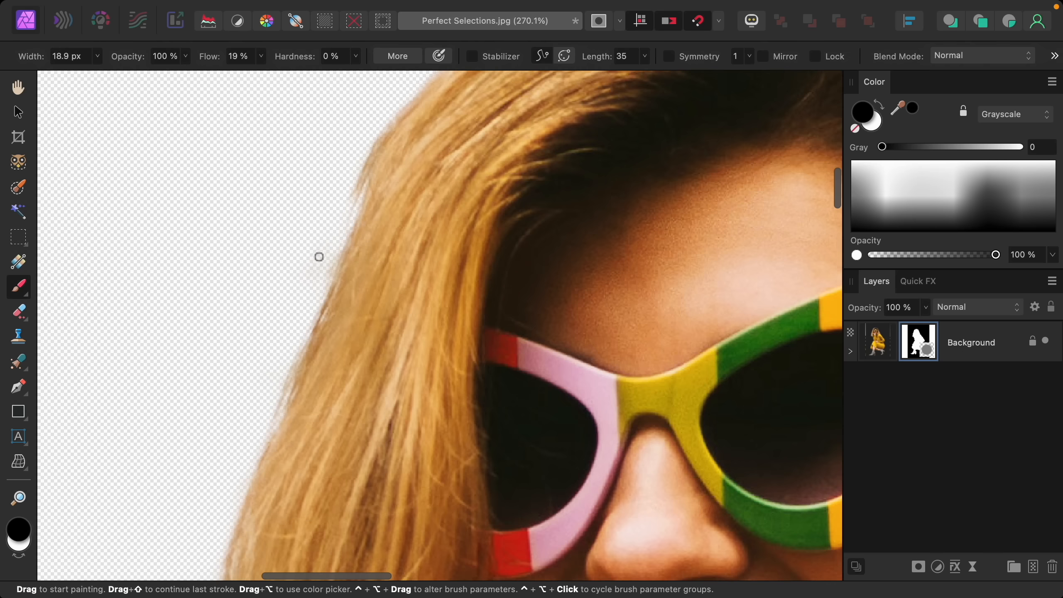
{"action": "scroll", "coordinate": [345, 305], "scroll_direction": "down", "scroll_amount": 20}
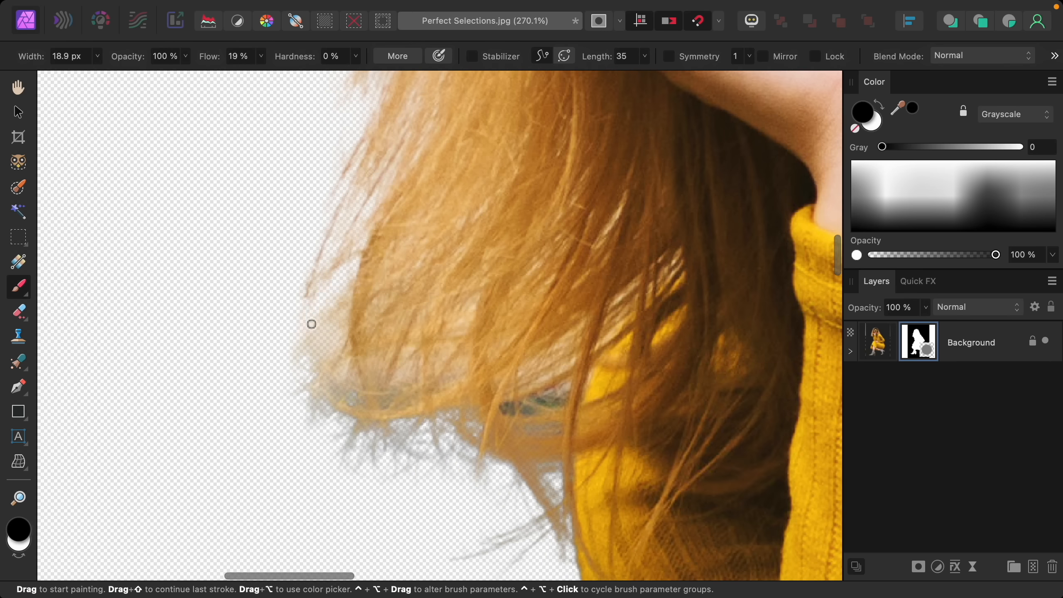
{"action": "mouse_move", "coordinate": [296, 398]}
{"action": "left_mouse_down"}
{"action": "mouse_move", "coordinate": [318, 391]}
{"action": "mouse_move", "coordinate": [354, 432]}
{"action": "mouse_move", "coordinate": [309, 441]}
{"action": "mouse_move", "coordinate": [325, 450]}
{"action": "mouse_move", "coordinate": [359, 456]}
{"action": "mouse_move", "coordinate": [392, 435]}
{"action": "mouse_move", "coordinate": [357, 431]}
{"action": "mouse_move", "coordinate": [355, 464]}
{"action": "mouse_move", "coordinate": [369, 437]}
{"action": "mouse_move", "coordinate": [386, 449]}
{"action": "mouse_move", "coordinate": [443, 427]}
{"action": "mouse_move", "coordinate": [399, 436]}
{"action": "mouse_move", "coordinate": [433, 455]}
{"action": "mouse_move", "coordinate": [433, 439]}
{"action": "mouse_move", "coordinate": [453, 438]}
{"action": "mouse_move", "coordinate": [473, 454]}
{"action": "mouse_move", "coordinate": [474, 484]}
{"action": "left_mouse_up"}
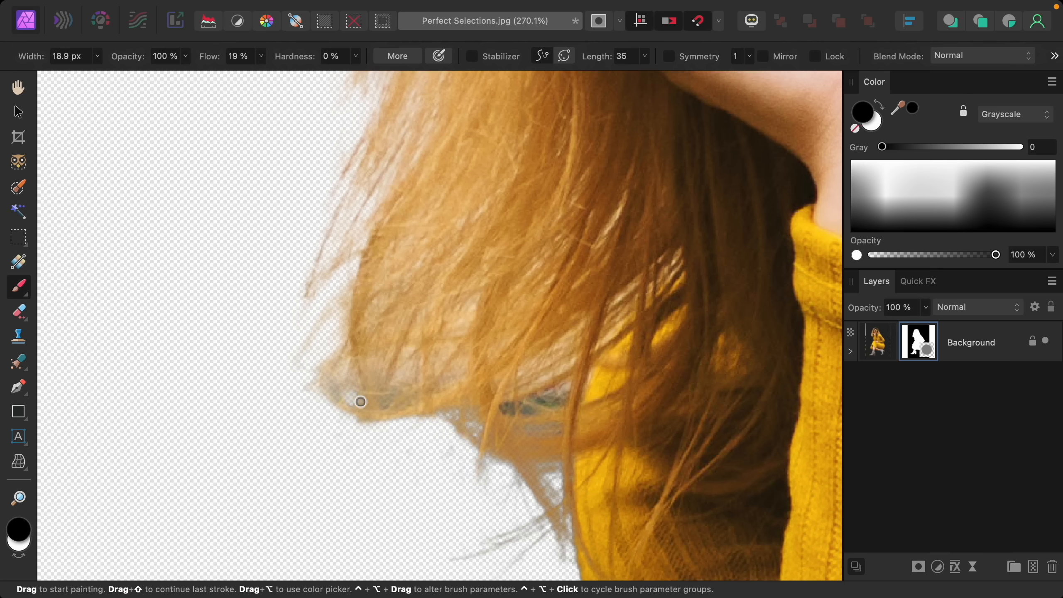
{"action": "mouse_move", "coordinate": [400, 405]}
{"action": "left_mouse_down"}
{"action": "mouse_move", "coordinate": [435, 403]}
{"action": "mouse_move", "coordinate": [456, 422]}
{"action": "left_mouse_up"}
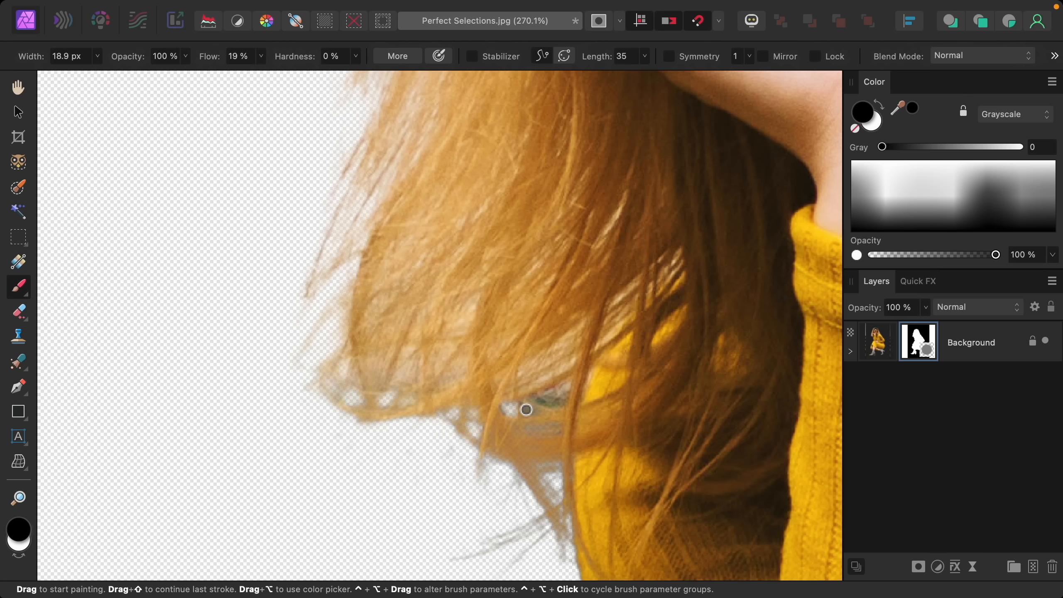
{"action": "mouse_move", "coordinate": [526, 409]}
{"action": "left_mouse_down"}
{"action": "mouse_move", "coordinate": [563, 408]}
{"action": "mouse_move", "coordinate": [567, 388]}
{"action": "mouse_move", "coordinate": [555, 406]}
{"action": "mouse_move", "coordinate": [540, 403]}
{"action": "mouse_move", "coordinate": [567, 431]}
{"action": "mouse_move", "coordinate": [527, 425]}
{"action": "mouse_move", "coordinate": [533, 410]}
{"action": "mouse_move", "coordinate": [563, 446]}
{"action": "left_mouse_up"}
- Paint black on the mask over the remaining dark wisps between the hair tips and the yellow sleeve
{"action": "scroll", "coordinate": [544, 436], "scroll_direction": "down", "scroll_amount": 3}
{"action": "mouse_move", "coordinate": [444, 484]}
{"action": "left_mouse_down"}
{"action": "mouse_move", "coordinate": [521, 454]}
{"action": "mouse_move", "coordinate": [490, 471]}
{"action": "mouse_move", "coordinate": [515, 478]}
{"action": "mouse_move", "coordinate": [490, 499]}
{"action": "mouse_move", "coordinate": [531, 467]}
{"action": "mouse_move", "coordinate": [532, 440]}
{"action": "mouse_move", "coordinate": [554, 477]}
{"action": "left_mouse_up"}
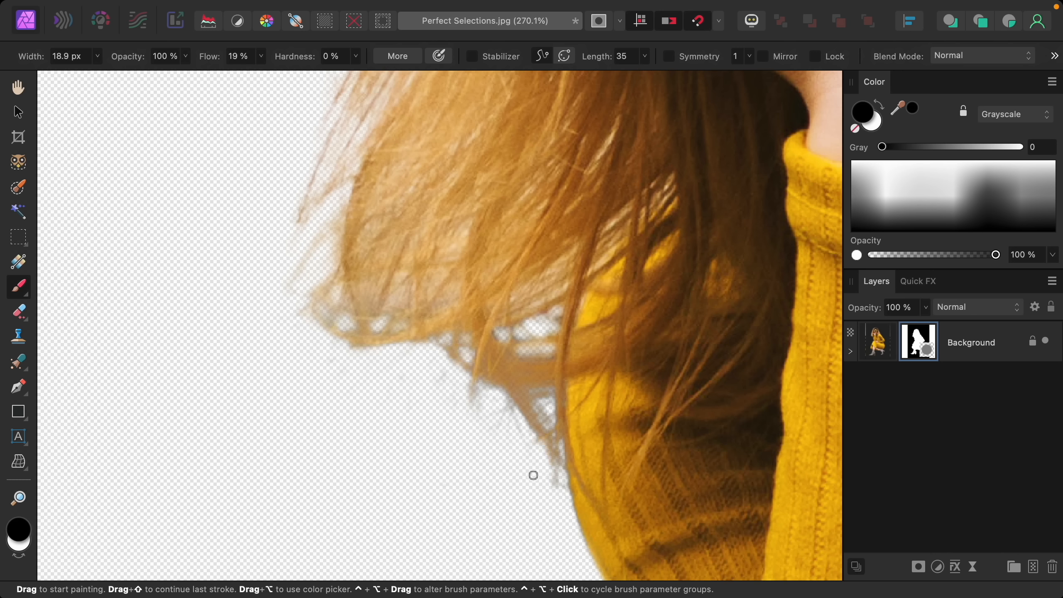
{"action": "left_click_drag", "start_coordinate": [547, 411], "coordinate": [559, 400]}
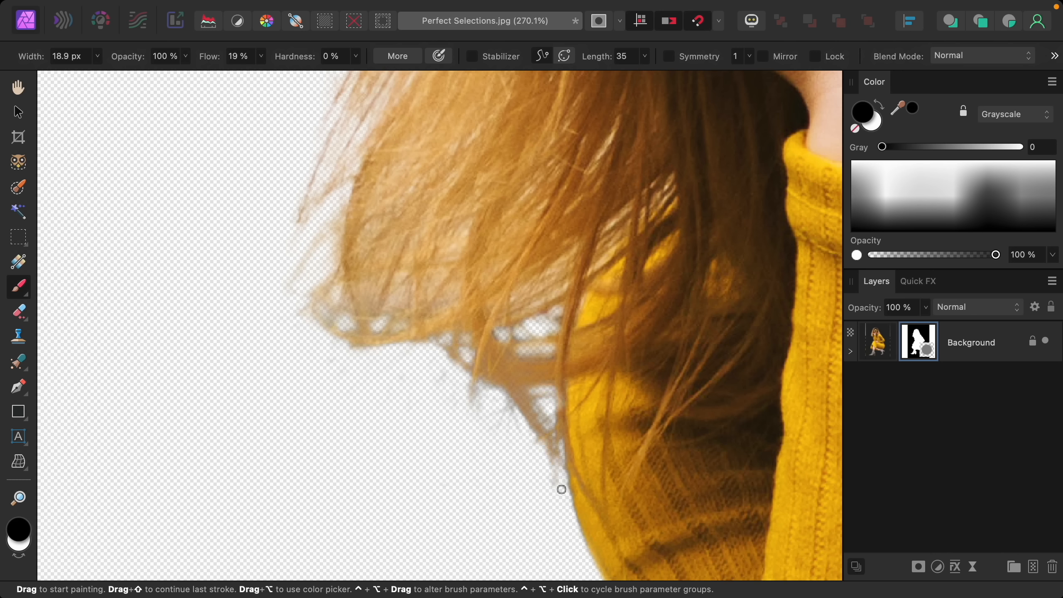
{"action": "left_click_drag", "start_coordinate": [527, 449], "coordinate": [522, 416]}
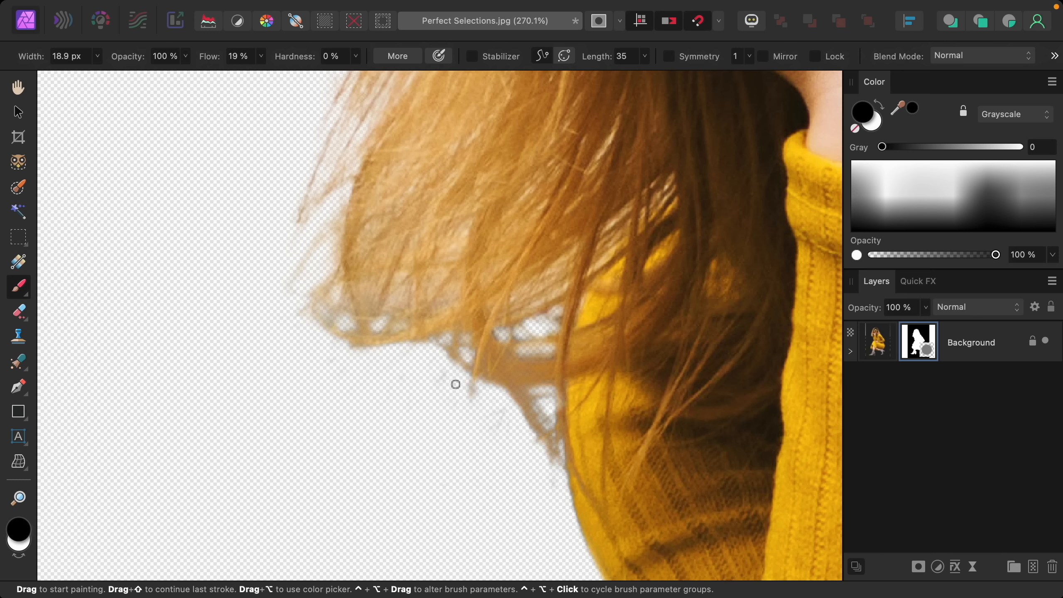
{"action": "left_click_drag", "start_coordinate": [435, 345], "coordinate": [458, 371]}
- Expand the Background layer, hide and reshow its mask to compare the hair, and inspect the cutout down to the boots
{"action": "scroll", "coordinate": [500, 405], "scroll_direction": "down", "scroll_amount": 3}
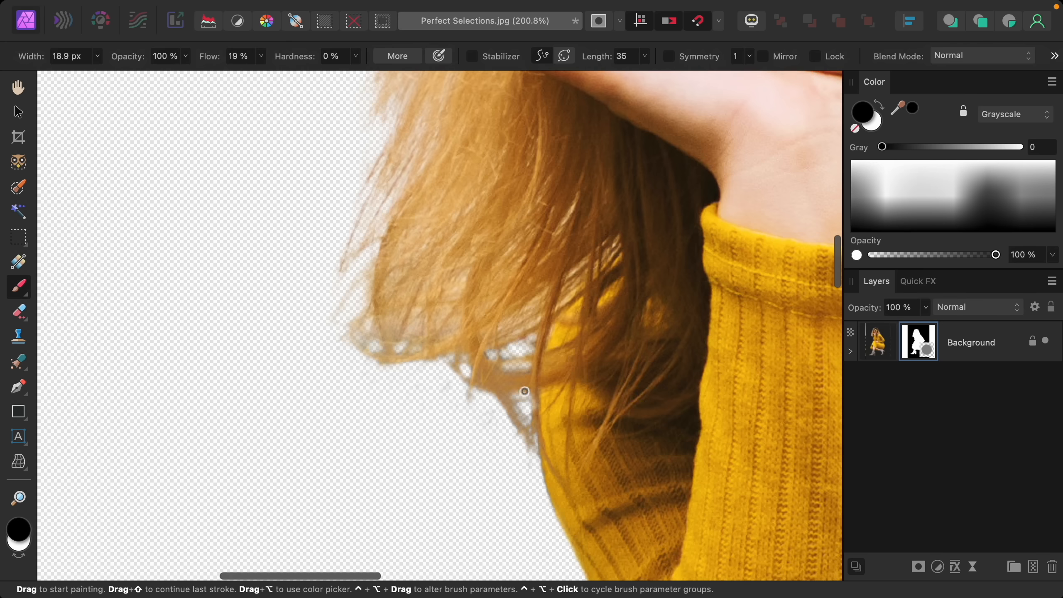
{"action": "left_click", "coordinate": [850, 351]}
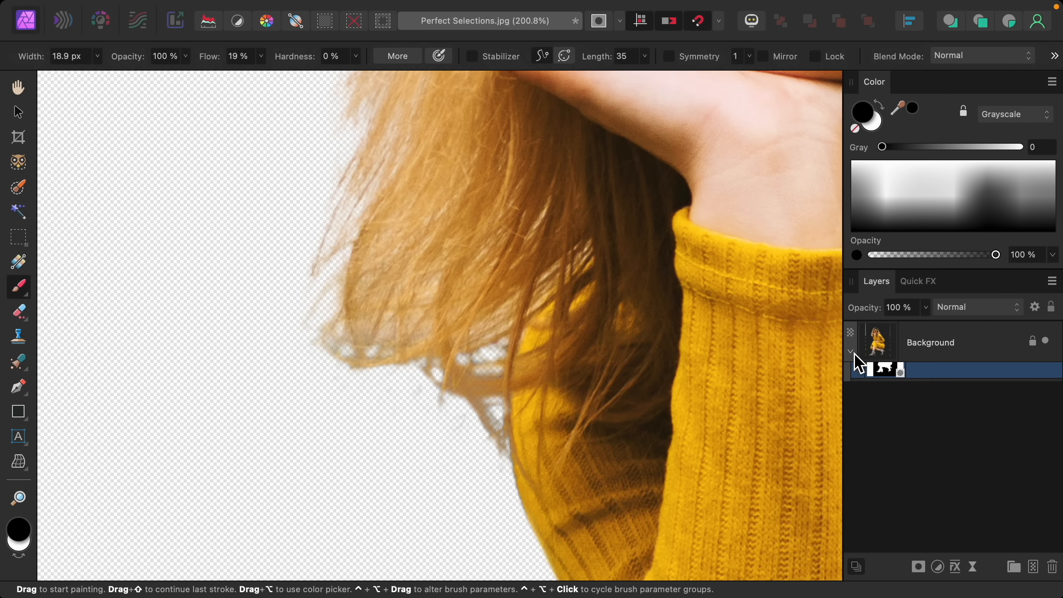
{"action": "left_click", "coordinate": [1046, 383]}
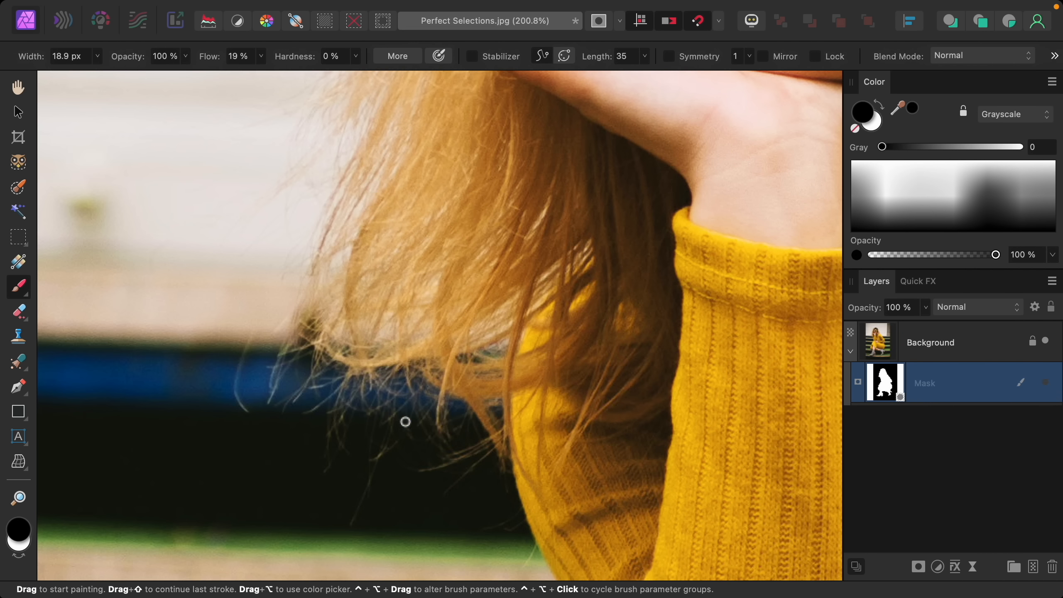
{"action": "left_click", "coordinate": [1046, 383]}
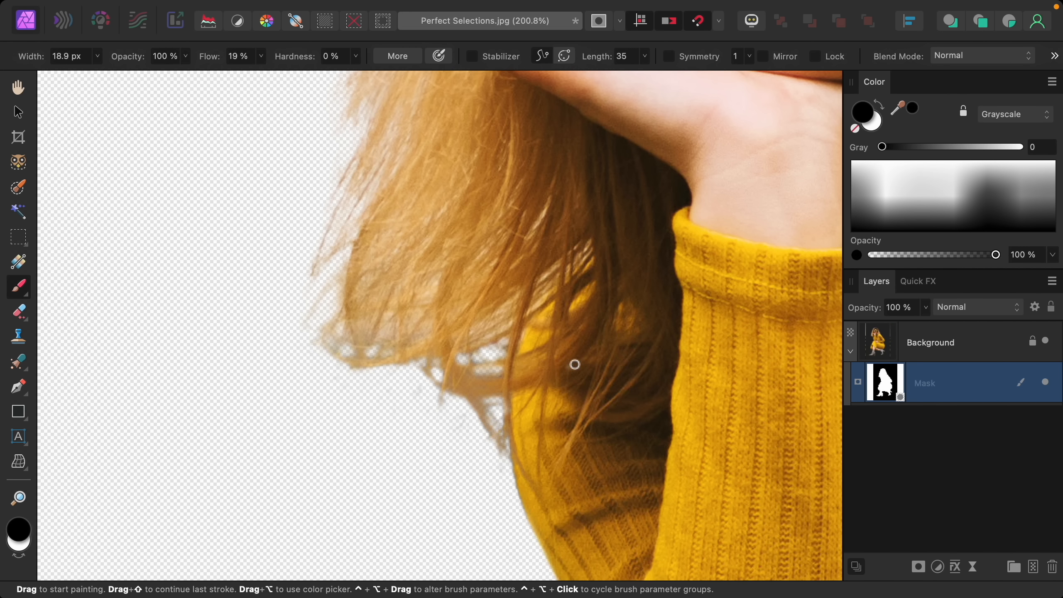
{"action": "scroll", "coordinate": [575, 365], "scroll_direction": "down", "scroll_amount": 10}
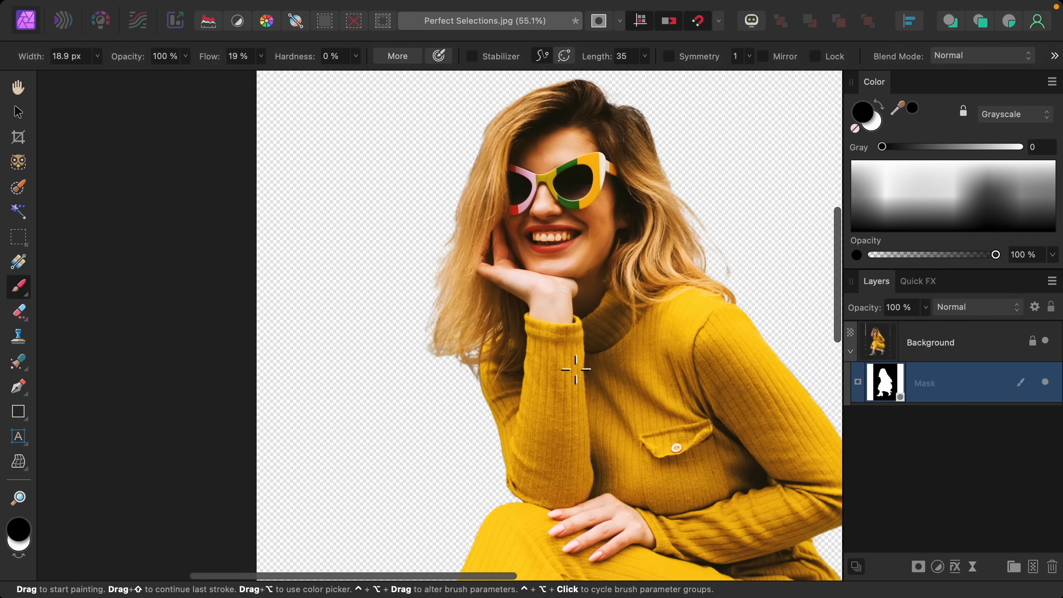
{"action": "scroll", "coordinate": [576, 369], "scroll_direction": "right", "scroll_amount": 3}
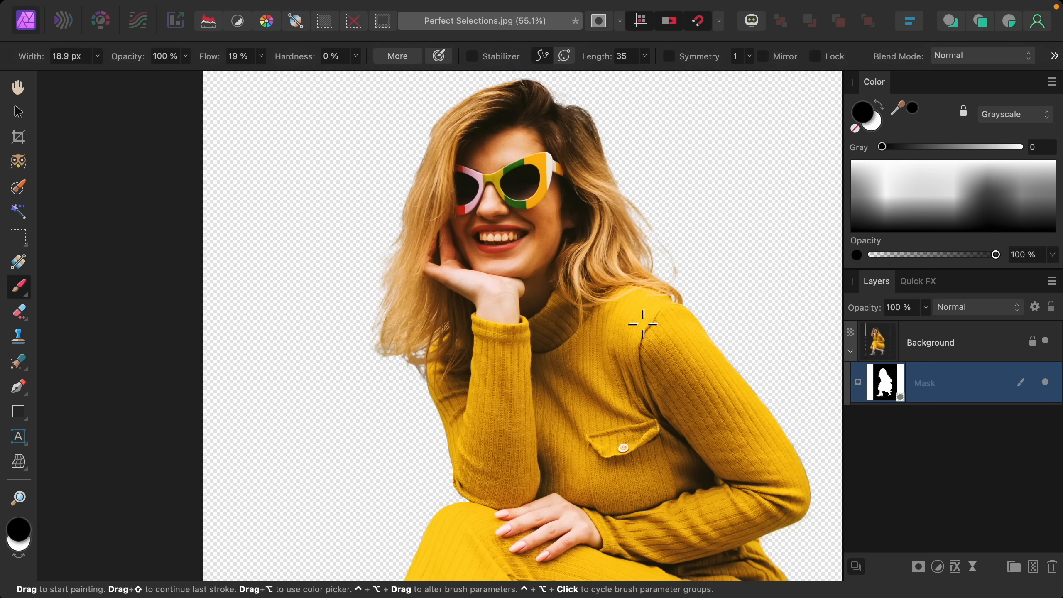
{"action": "scroll", "coordinate": [643, 324], "scroll_direction": "down", "scroll_amount": 10}
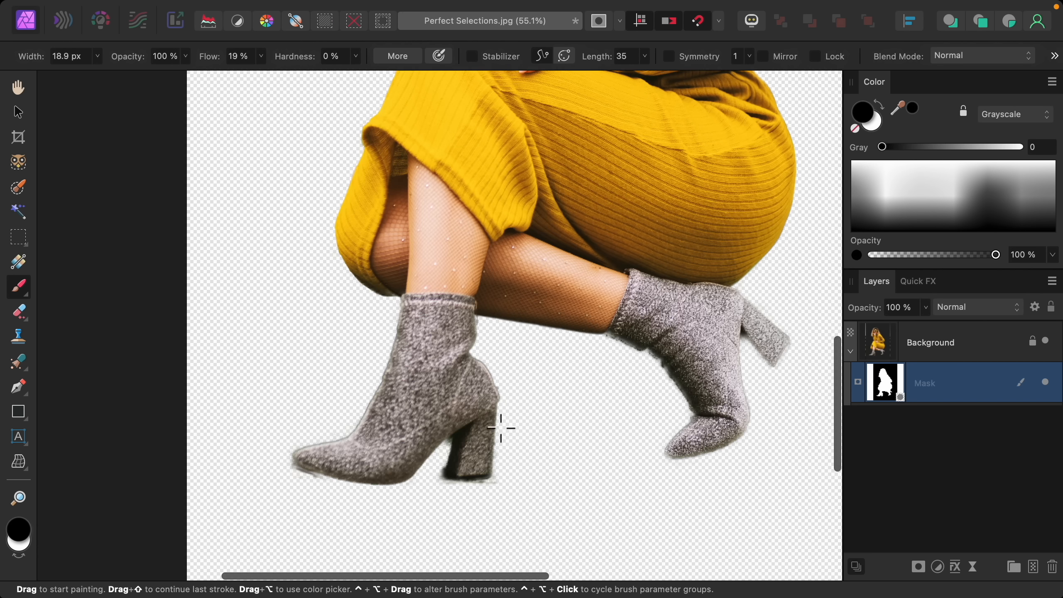
{"action": "scroll", "coordinate": [487, 422], "scroll_direction": "up", "scroll_amount": 5}
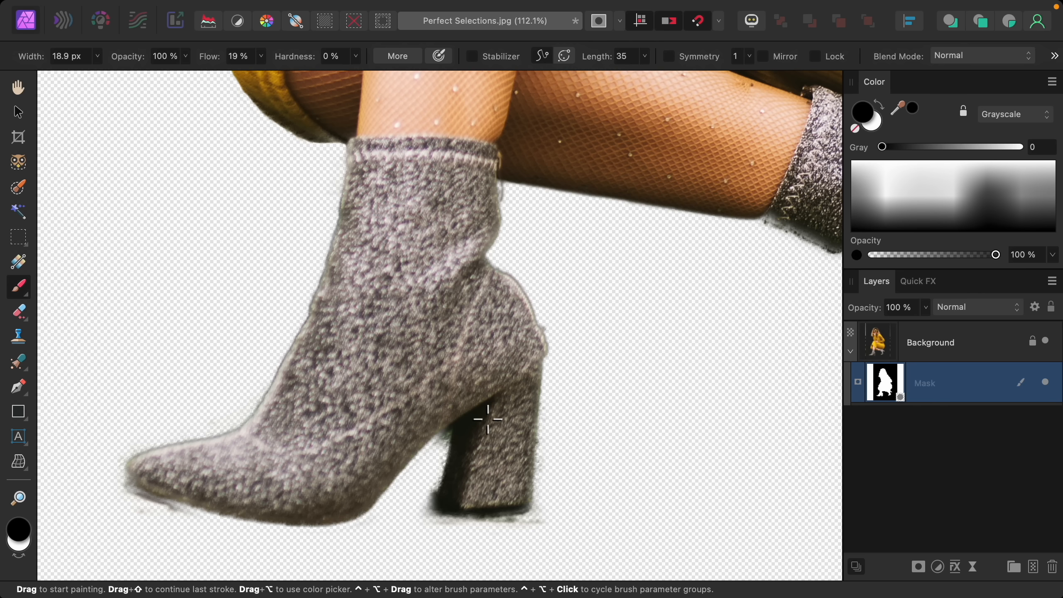
{"action": "scroll", "coordinate": [488, 418], "scroll_direction": "down", "scroll_amount": 2}
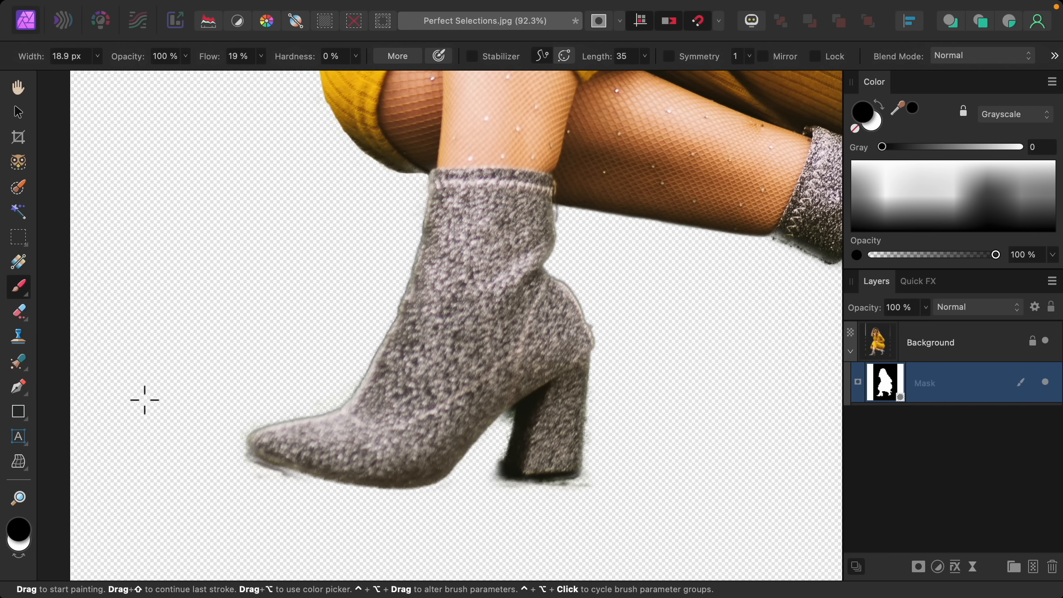
- With the Pen tool in Smart mode and rubber-band preview, start a curve outside the front boot and run it to the boot's upper front corner
{"action": "left_click", "coordinate": [18, 394]}
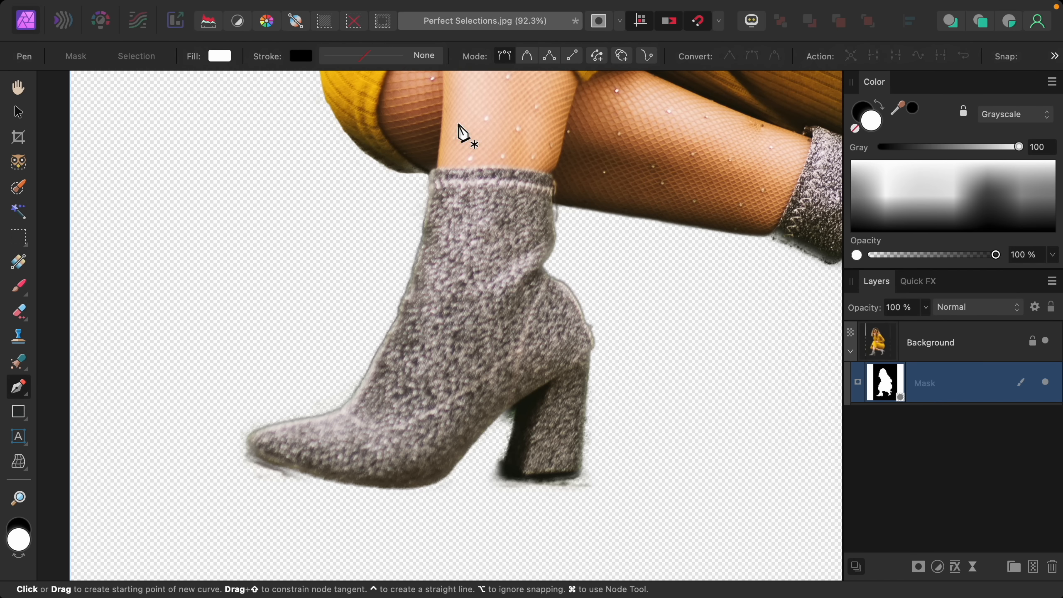
{"action": "left_click", "coordinate": [527, 57]}
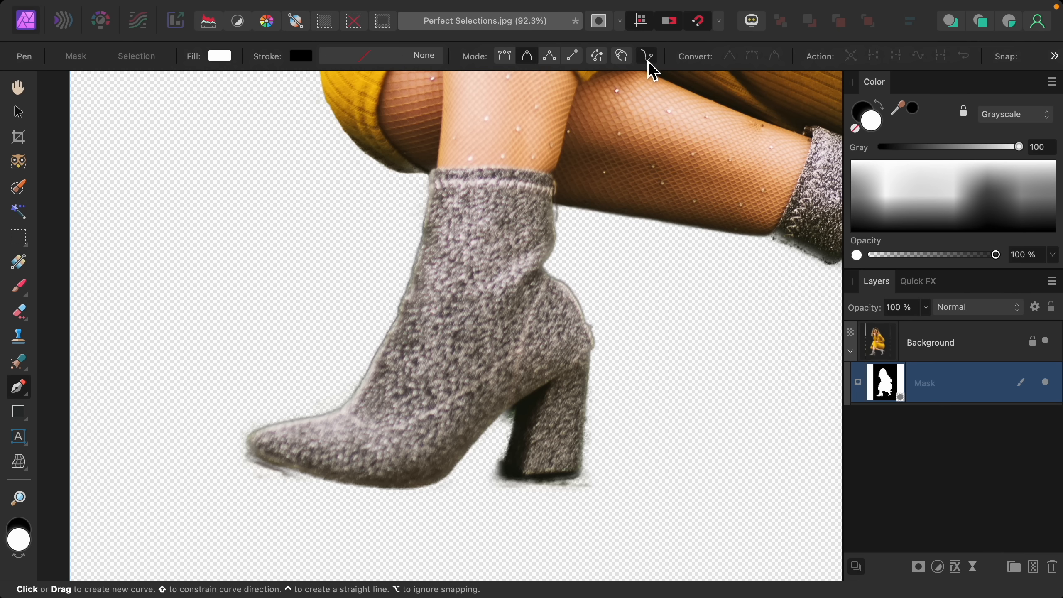
{"action": "scroll", "coordinate": [391, 203], "scroll_direction": "up", "scroll_amount": 5}
{"action": "scroll", "coordinate": [391, 203], "scroll_direction": "up", "scroll_amount": 2}
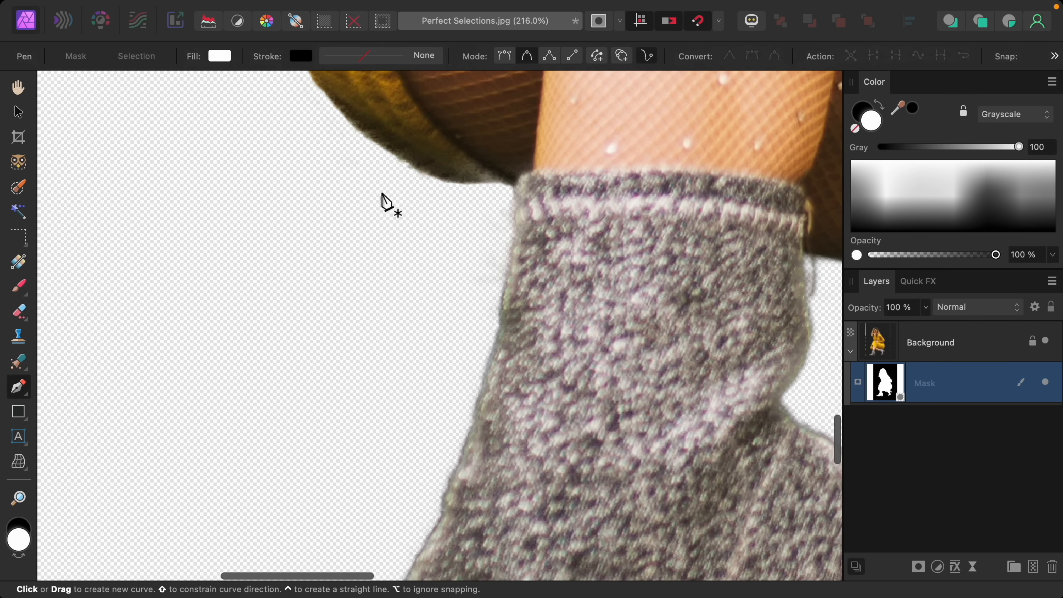
{"action": "left_click", "coordinate": [336, 207]}
{"action": "left_click", "coordinate": [418, 195]}
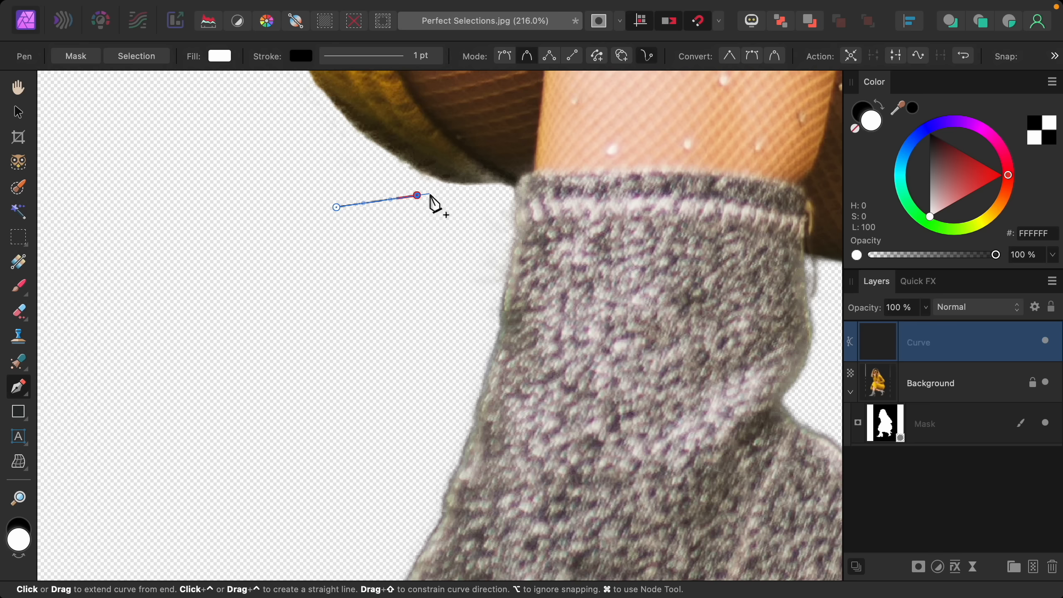
{"action": "left_click", "coordinate": [471, 191]}
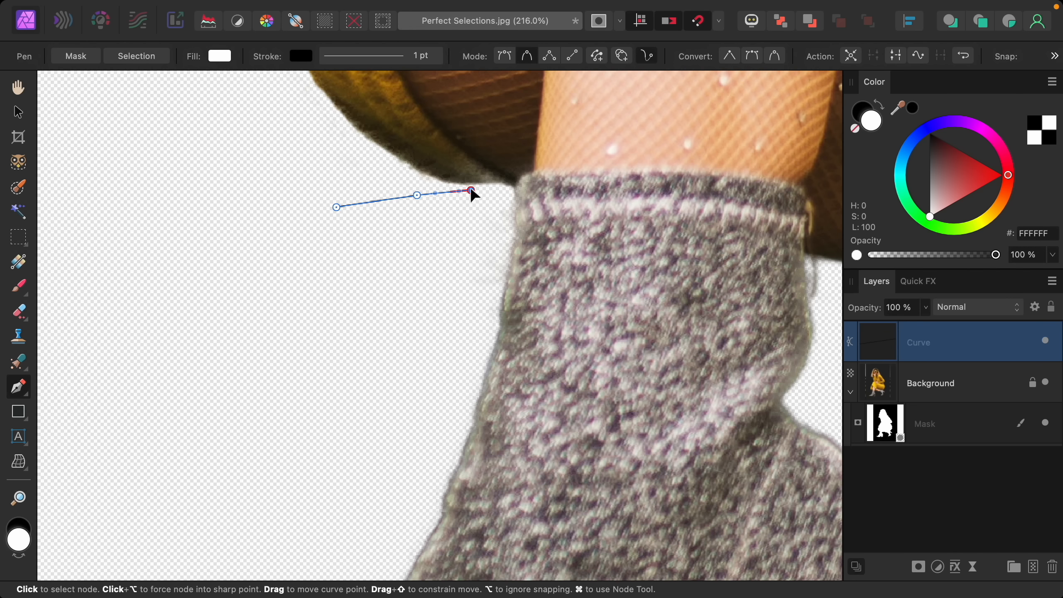
{"action": "left_click", "coordinate": [513, 186]}
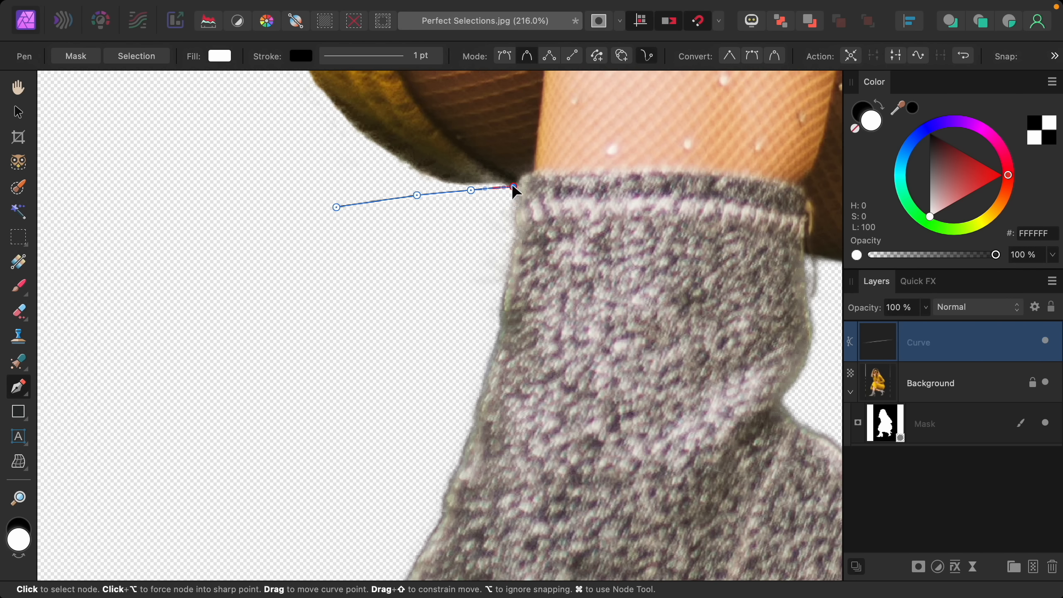
- Extend the curve down the boot's front edge from the upper corner toward the instep, adding nodes along the contour
{"action": "left_click", "coordinate": [512, 233]}
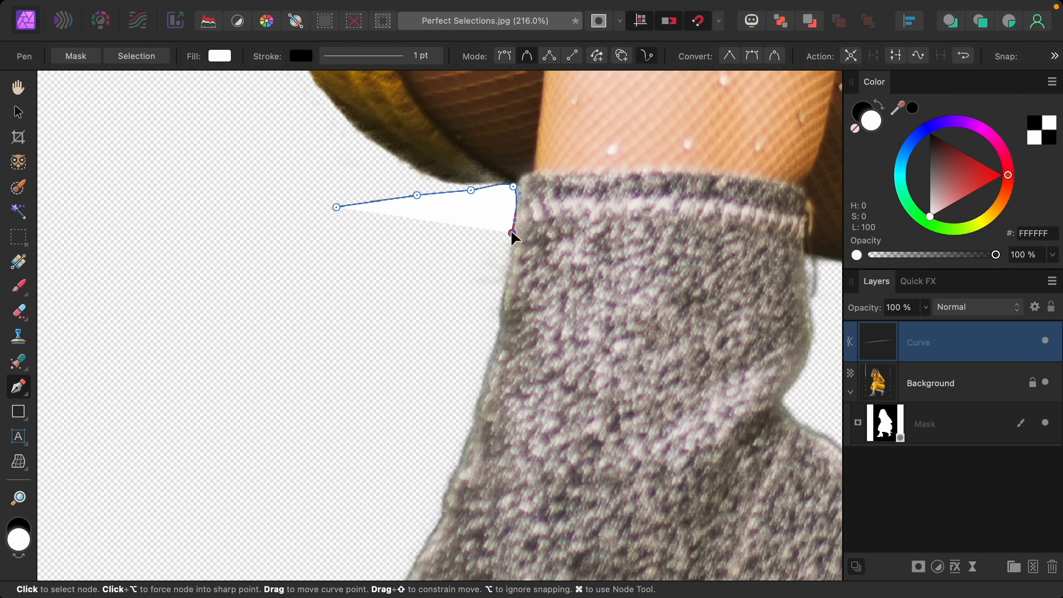
{"action": "left_click", "coordinate": [499, 318]}
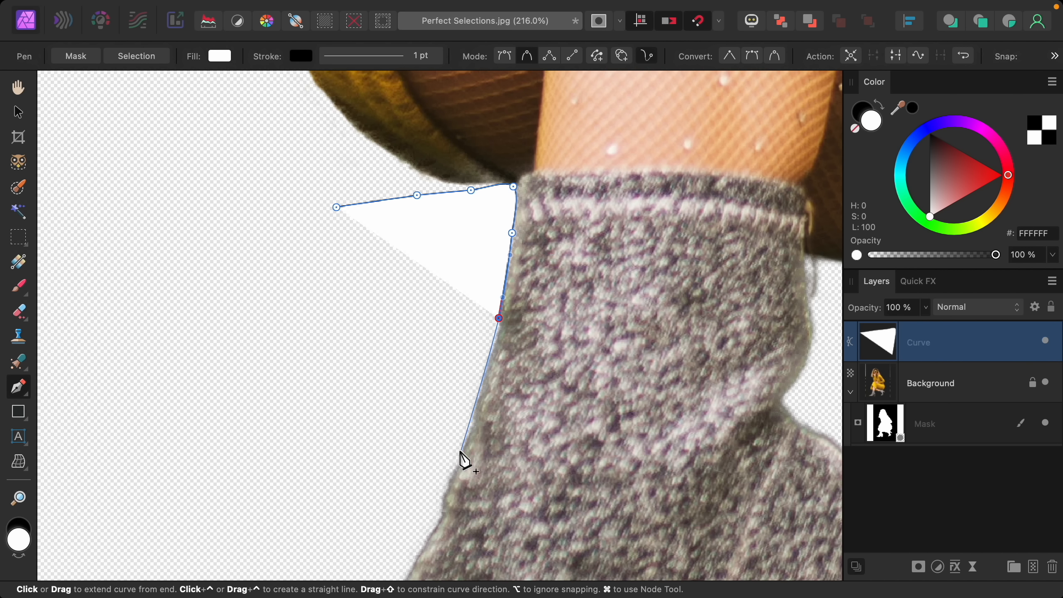
{"action": "left_click", "coordinate": [460, 451]}
{"action": "scroll", "coordinate": [464, 456], "scroll_direction": "down", "scroll_amount": 5}
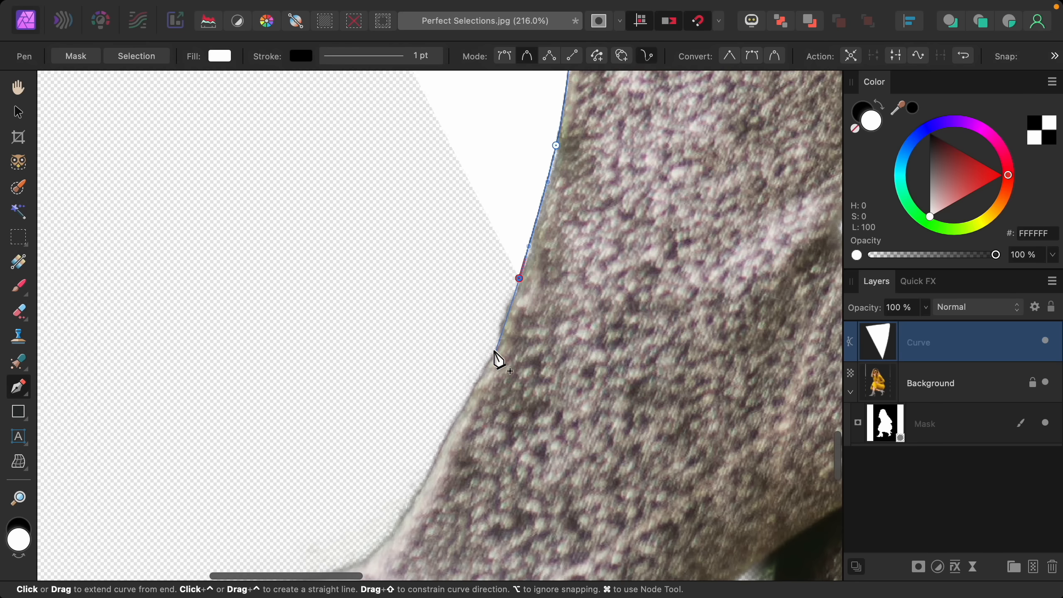
{"action": "left_click", "coordinate": [503, 322]}
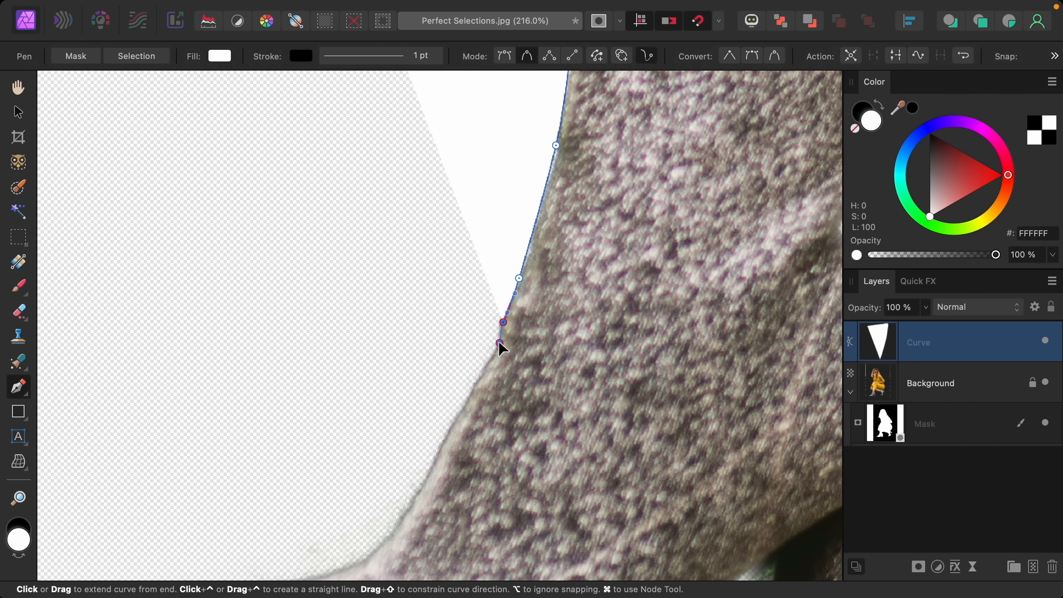
{"action": "left_click", "coordinate": [499, 343]}
{"action": "left_click", "coordinate": [444, 441]}
{"action": "scroll", "coordinate": [445, 440], "scroll_direction": "down", "scroll_amount": 5}
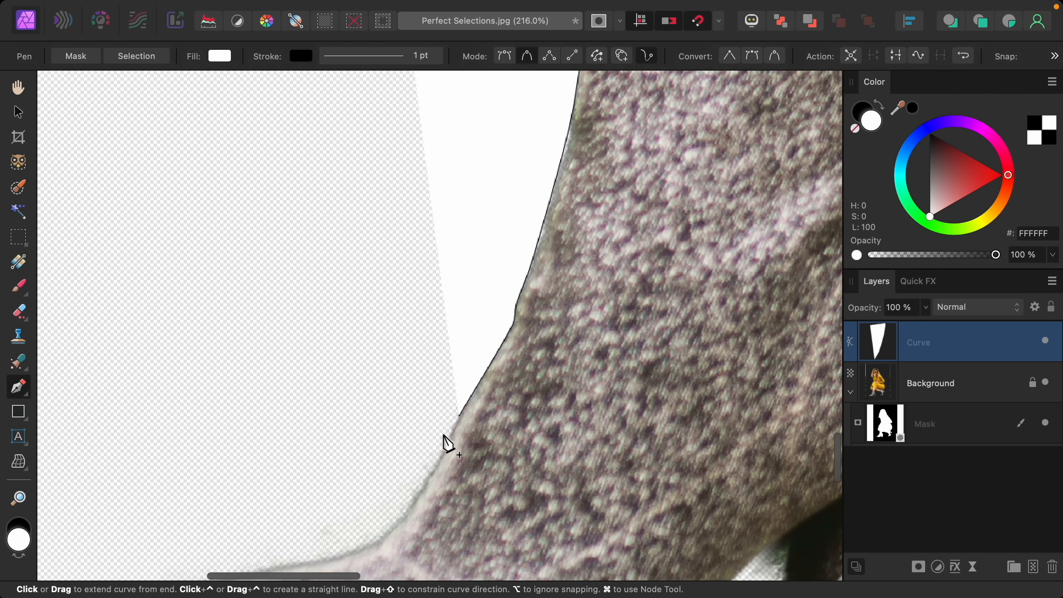
- Set the pen curve's fill to none and bring the toe of the boot into view
{"action": "scroll", "coordinate": [445, 440], "scroll_direction": "down", "scroll_amount": 2}
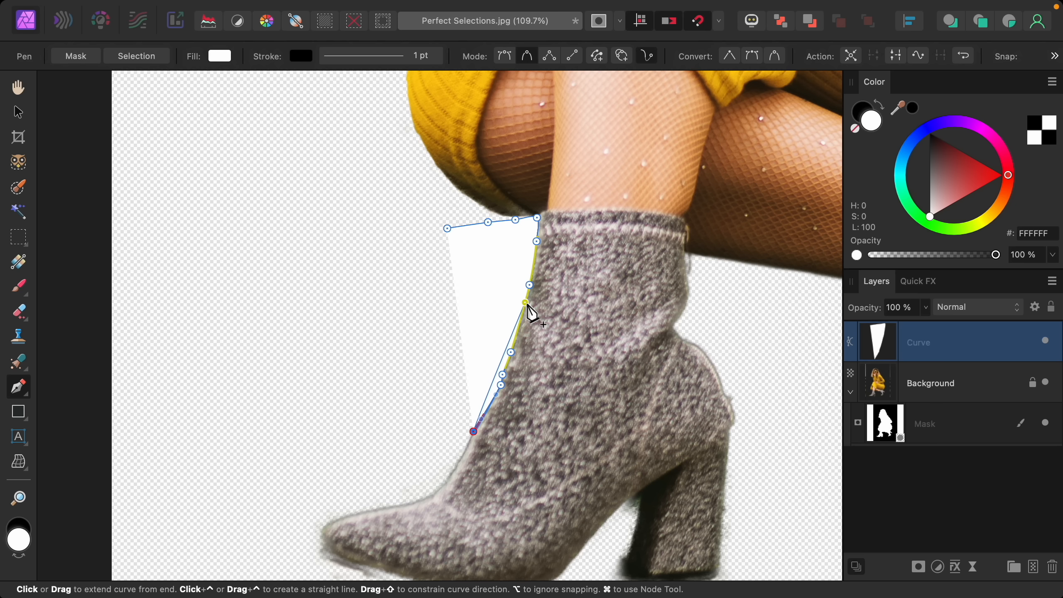
{"action": "left_click", "coordinate": [857, 134]}
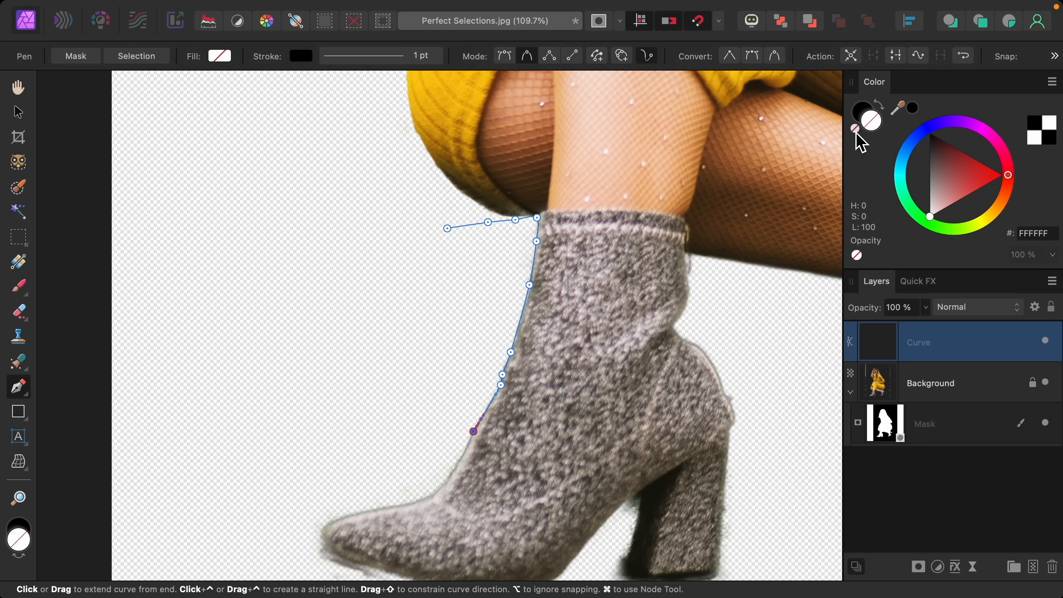
{"action": "scroll", "coordinate": [463, 444], "scroll_direction": "down", "scroll_amount": 5}
{"action": "scroll", "coordinate": [463, 445], "scroll_direction": "left", "scroll_amount": 4}
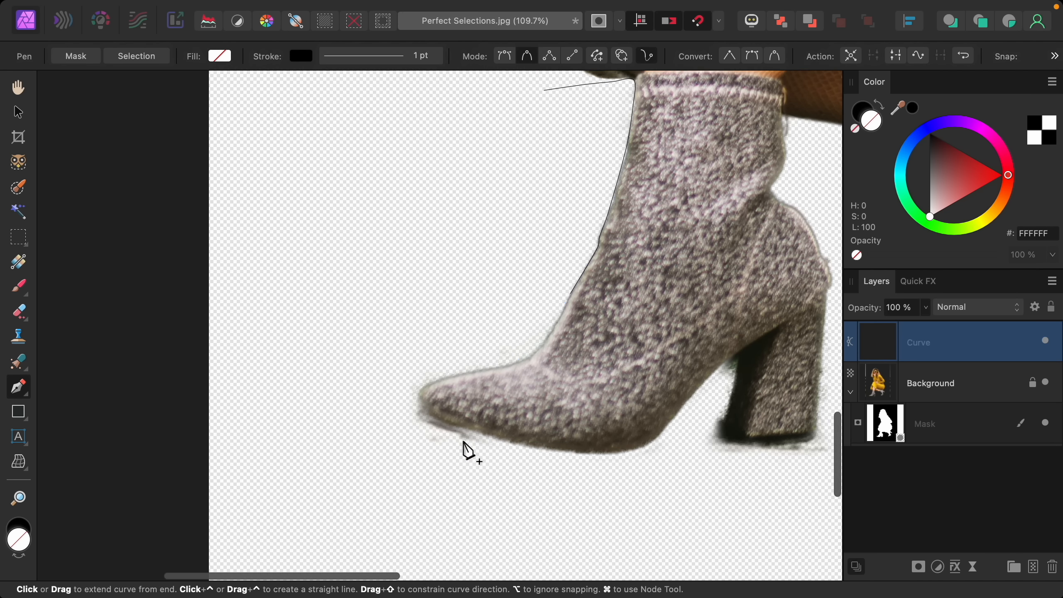
- Extend the pen curve from the instep along the top of the toe and around its tip
{"action": "scroll", "coordinate": [509, 368], "scroll_direction": "up", "scroll_amount": 1}
{"action": "scroll", "coordinate": [509, 369], "scroll_direction": "up", "scroll_amount": 4}
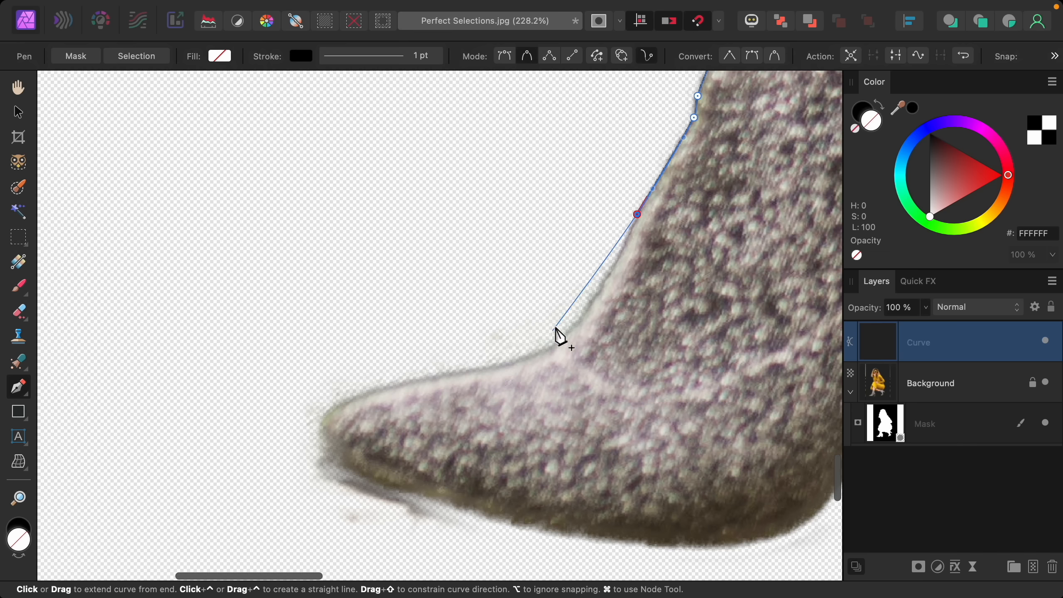
{"action": "left_click", "coordinate": [582, 316]}
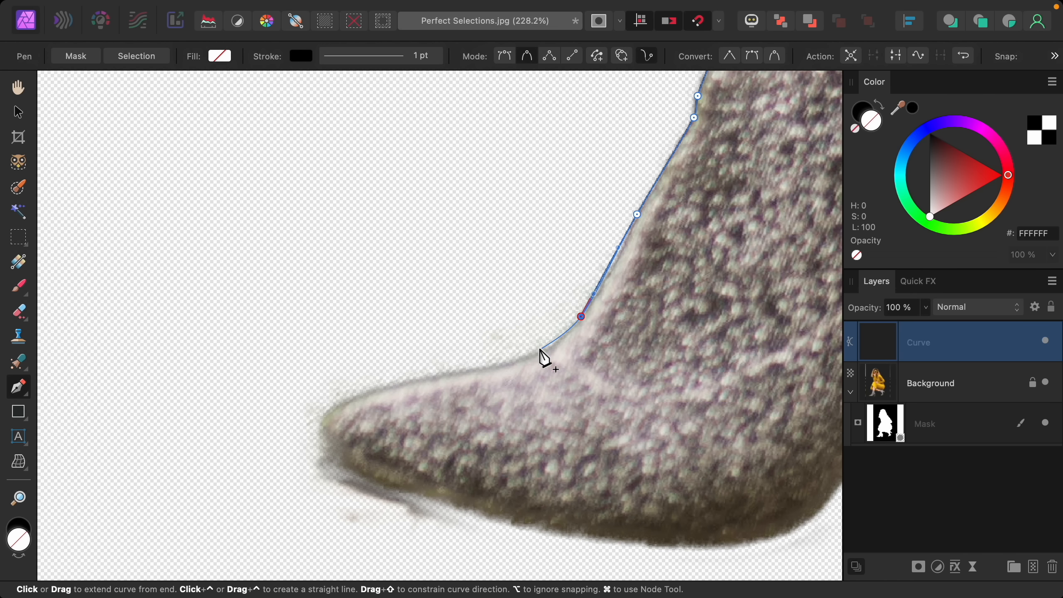
{"action": "left_click", "coordinate": [537, 353]}
{"action": "left_click", "coordinate": [434, 375]}
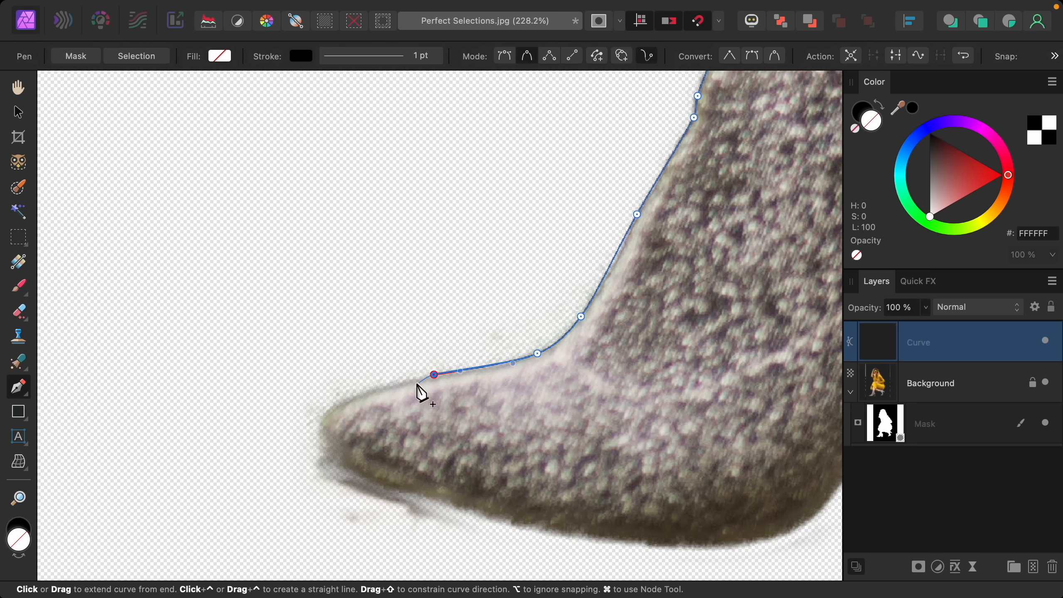
{"action": "left_click", "coordinate": [338, 406]}
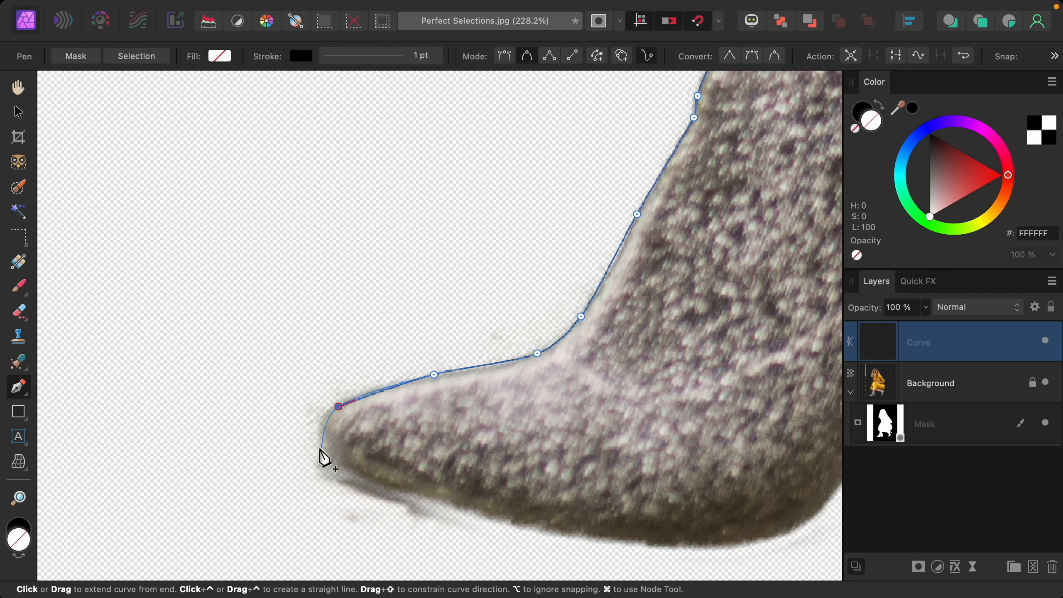
{"action": "left_click", "coordinate": [321, 449]}
{"action": "left_click", "coordinate": [397, 491]}
{"action": "scroll", "coordinate": [469, 517], "scroll_direction": "down", "scroll_amount": 4}
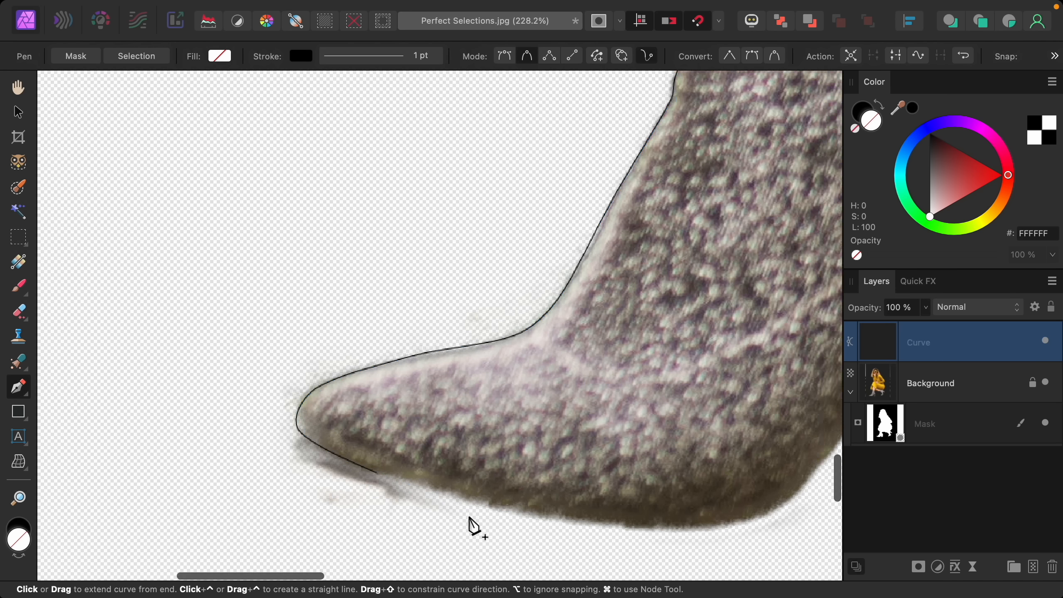
{"action": "scroll", "coordinate": [469, 517], "scroll_direction": "down", "scroll_amount": 2}
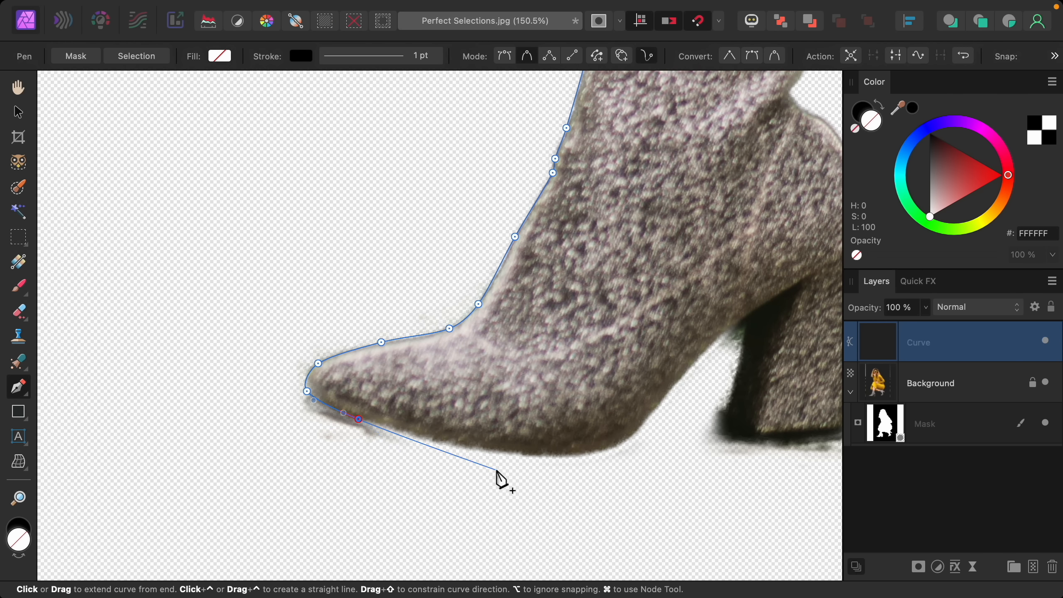
{"action": "scroll", "coordinate": [564, 466], "scroll_direction": "down", "scroll_amount": 4}
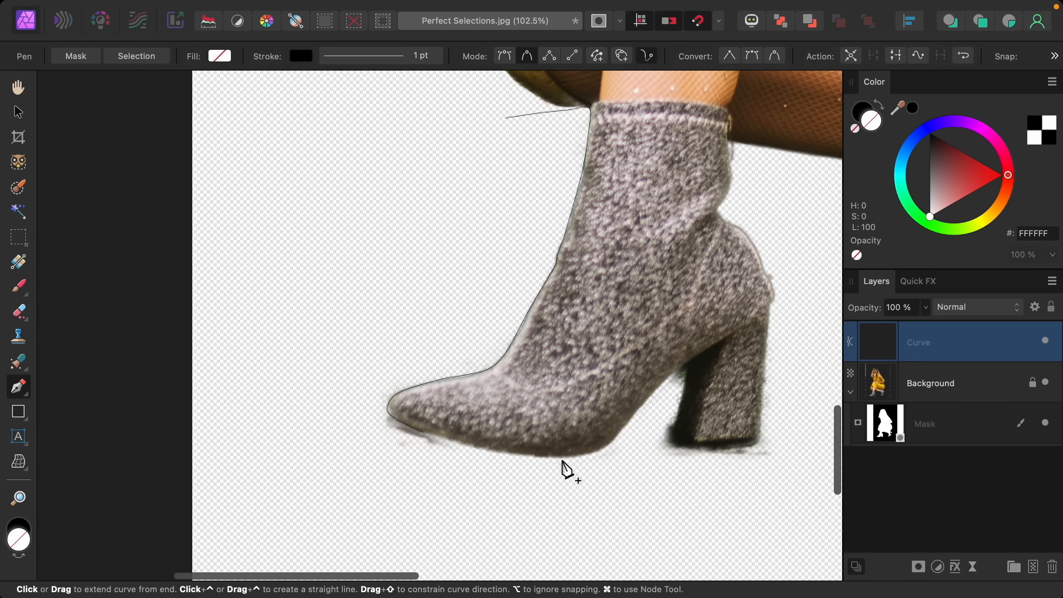
{"action": "scroll", "coordinate": [563, 461], "scroll_direction": "right", "scroll_amount": 3}
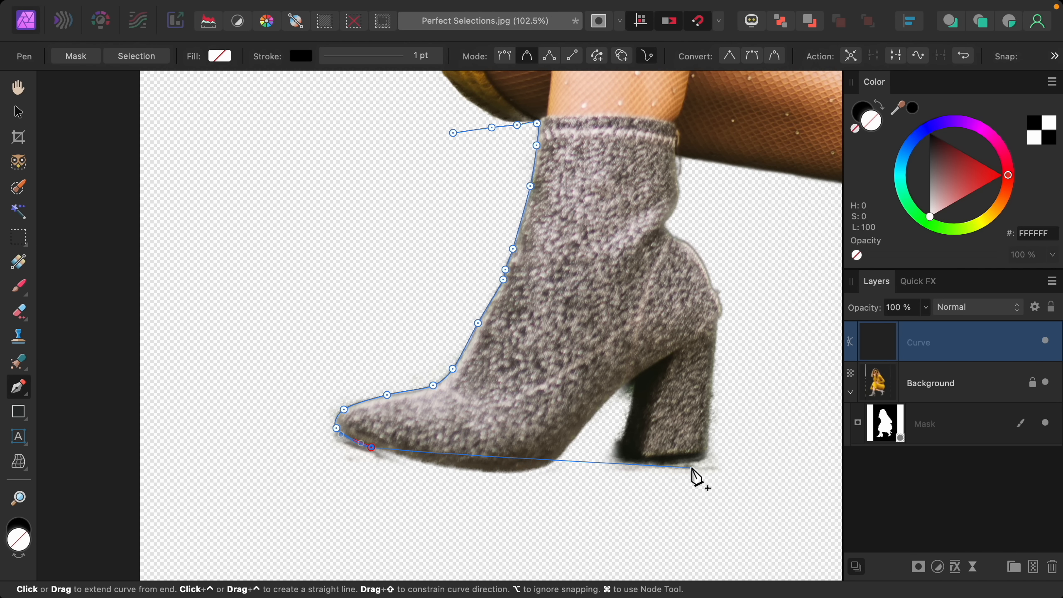
{"action": "left_click", "coordinate": [1045, 422]}
{"action": "scroll", "coordinate": [507, 417], "scroll_direction": "up", "scroll_amount": 5}
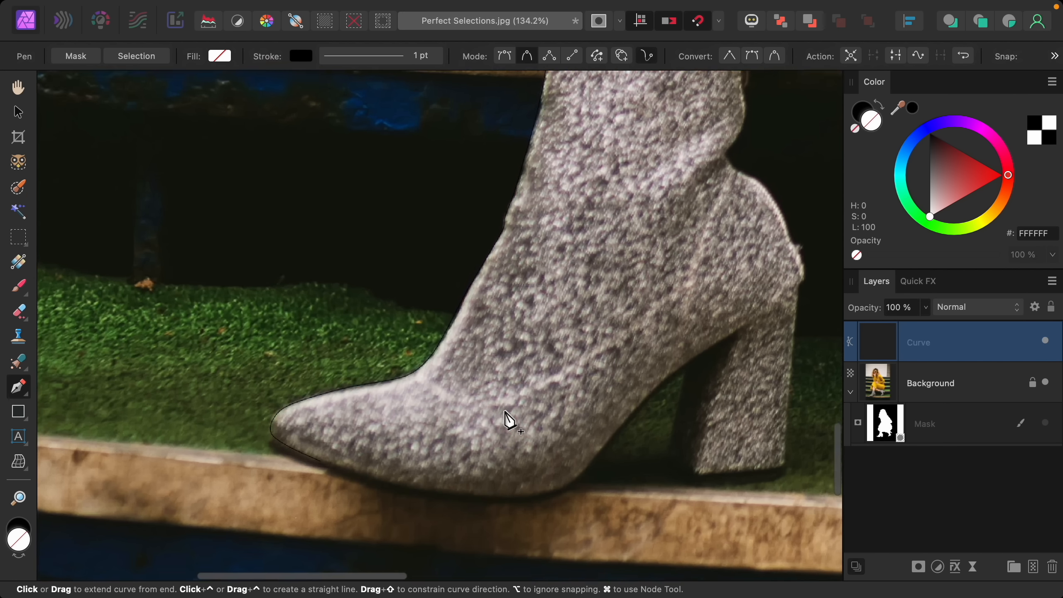
{"action": "scroll", "coordinate": [508, 419], "scroll_direction": "left", "scroll_amount": 3}
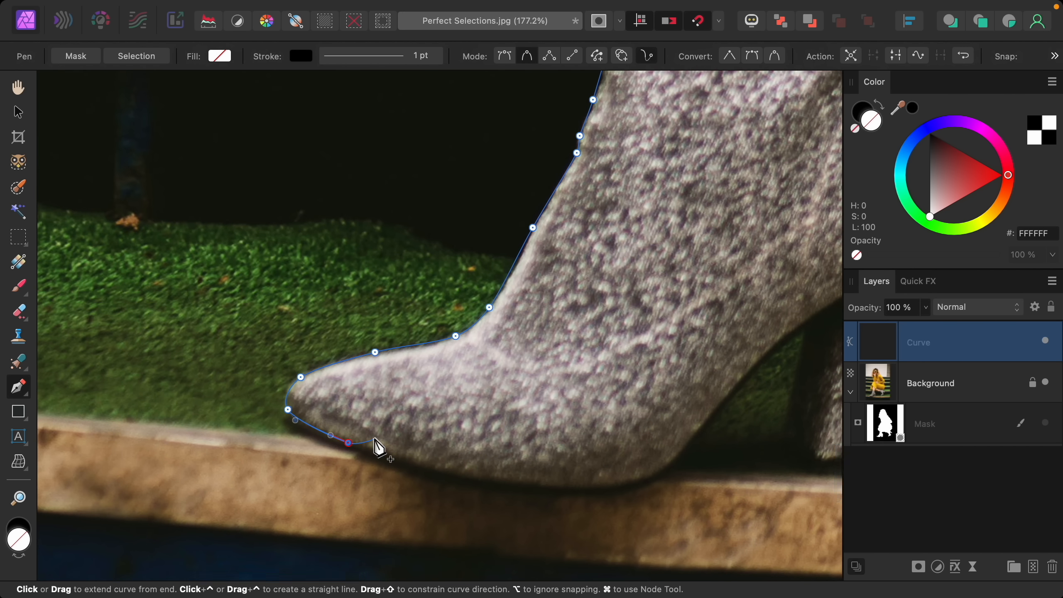
{"action": "key", "text": "super+z"}
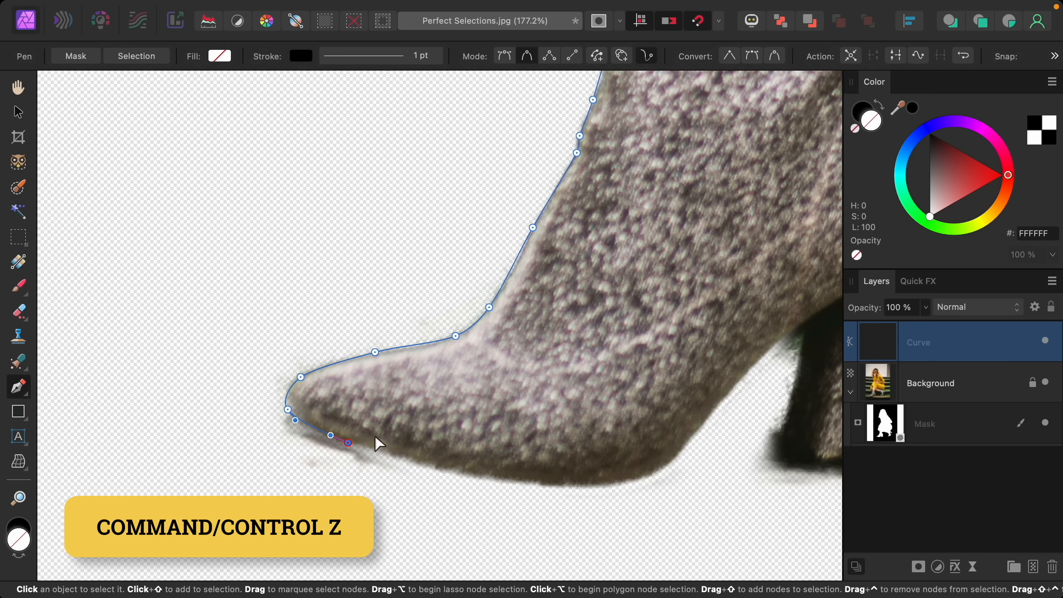
{"action": "key", "text": "super+z"}
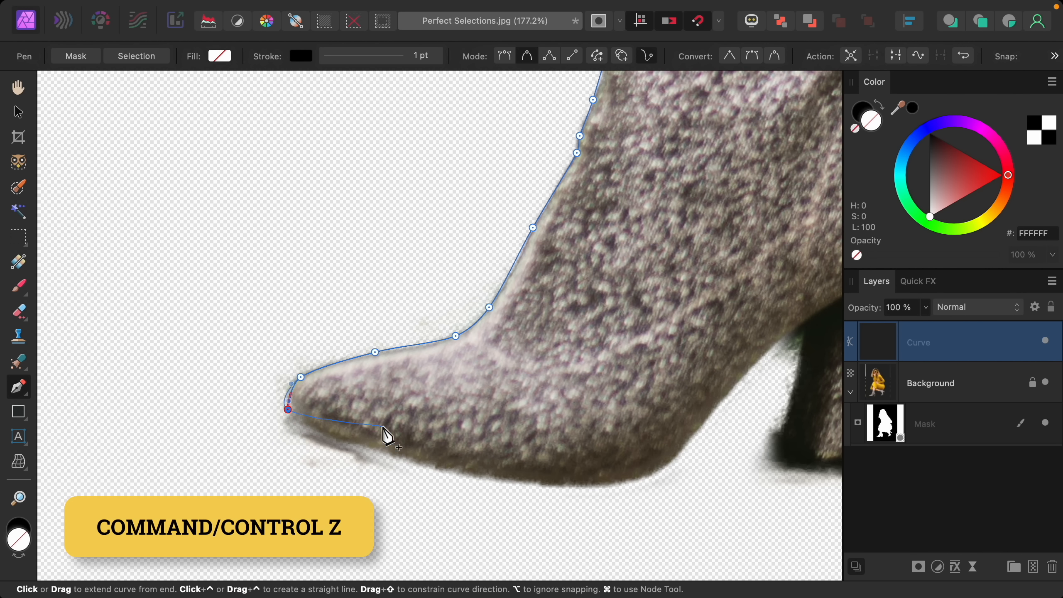
- Hide the mask to reveal the original photo and run the curve from the toe tip along the underside of the sole
{"action": "left_click", "coordinate": [1046, 423]}
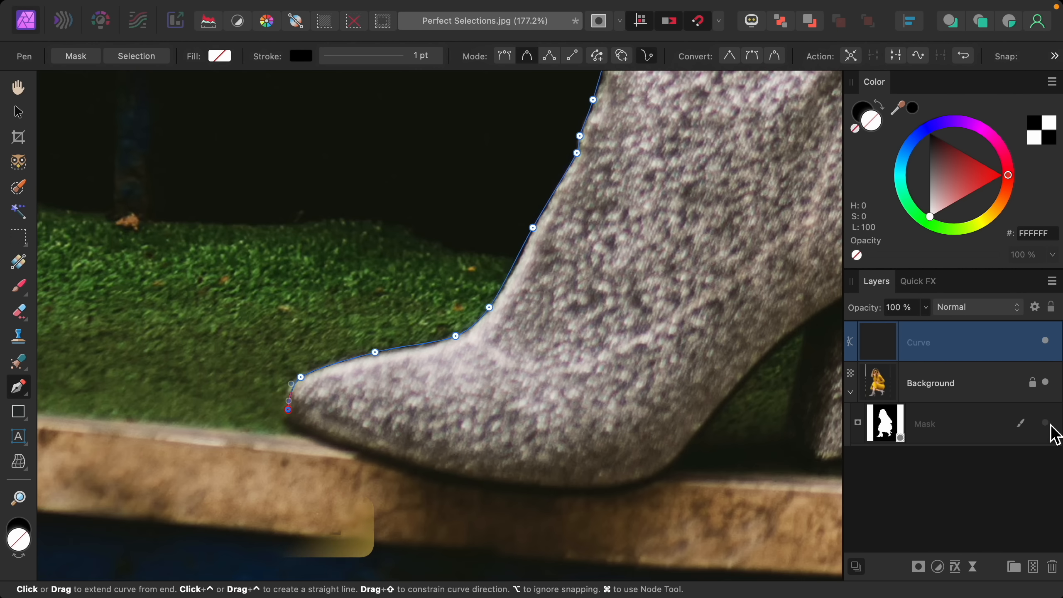
{"action": "left_click", "coordinate": [290, 427]}
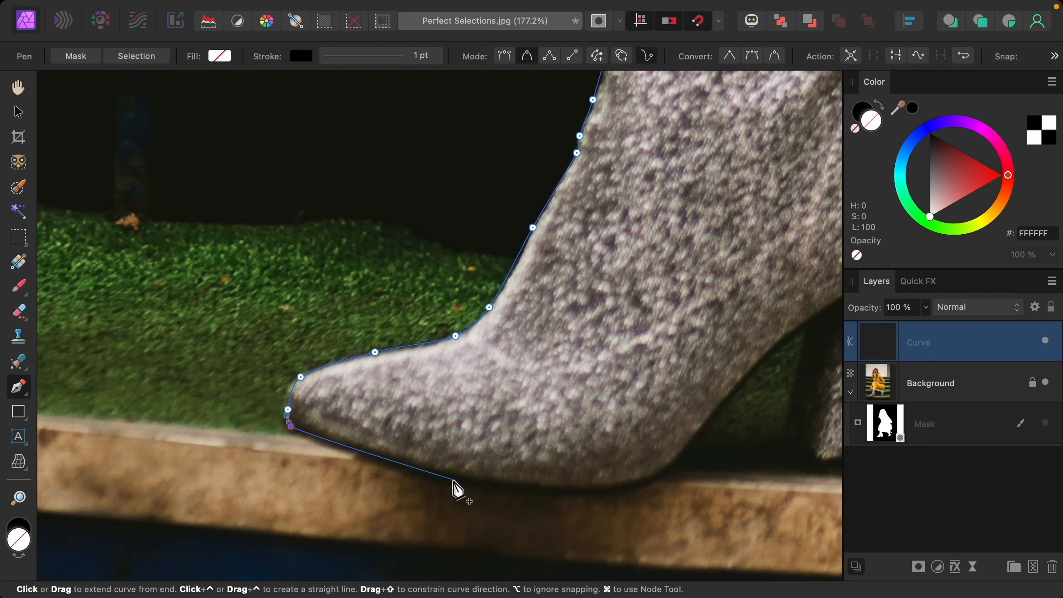
{"action": "left_click", "coordinate": [455, 481]}
{"action": "left_click", "coordinate": [590, 493]}
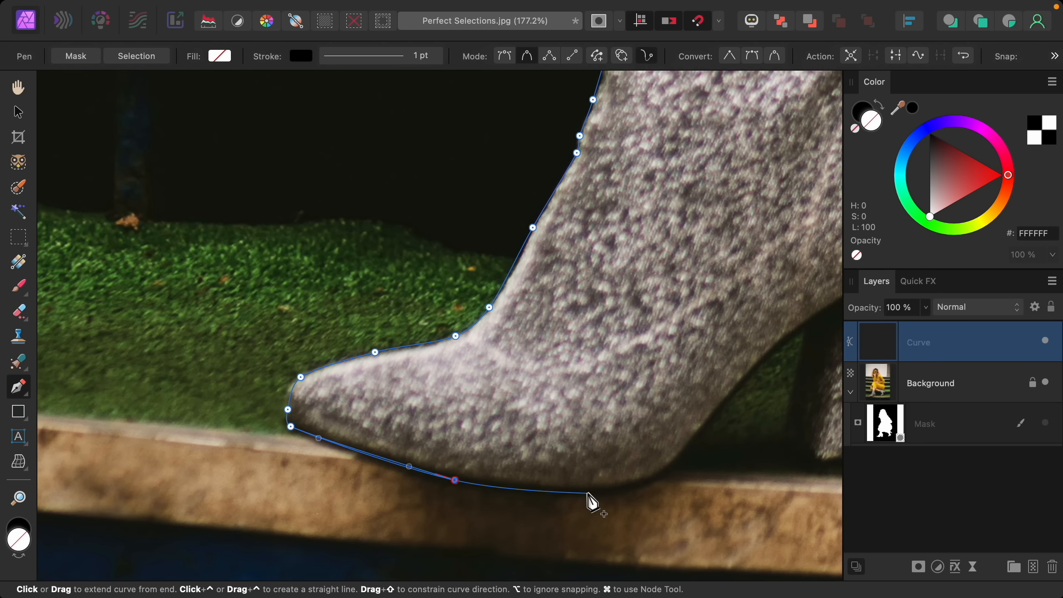
{"action": "left_click", "coordinate": [659, 481]}
- Continue the curve from the back of the sole up along the arch toward the heel gap
{"action": "scroll", "coordinate": [660, 486], "scroll_direction": "right", "scroll_amount": 5}
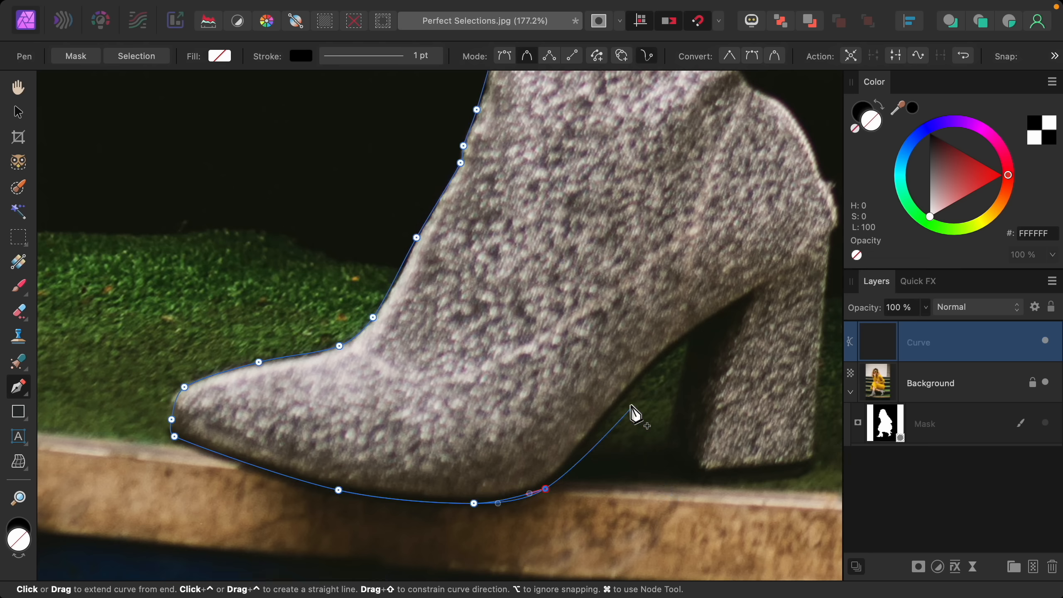
{"action": "left_click", "coordinate": [632, 392]}
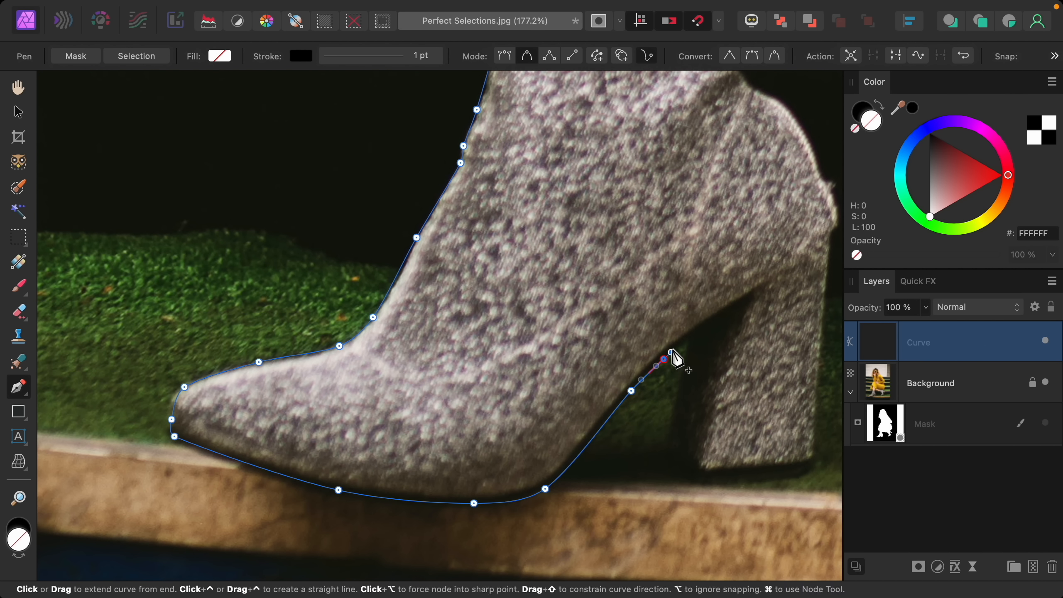
{"action": "left_click", "coordinate": [663, 359]}
{"action": "left_click", "coordinate": [684, 343]}
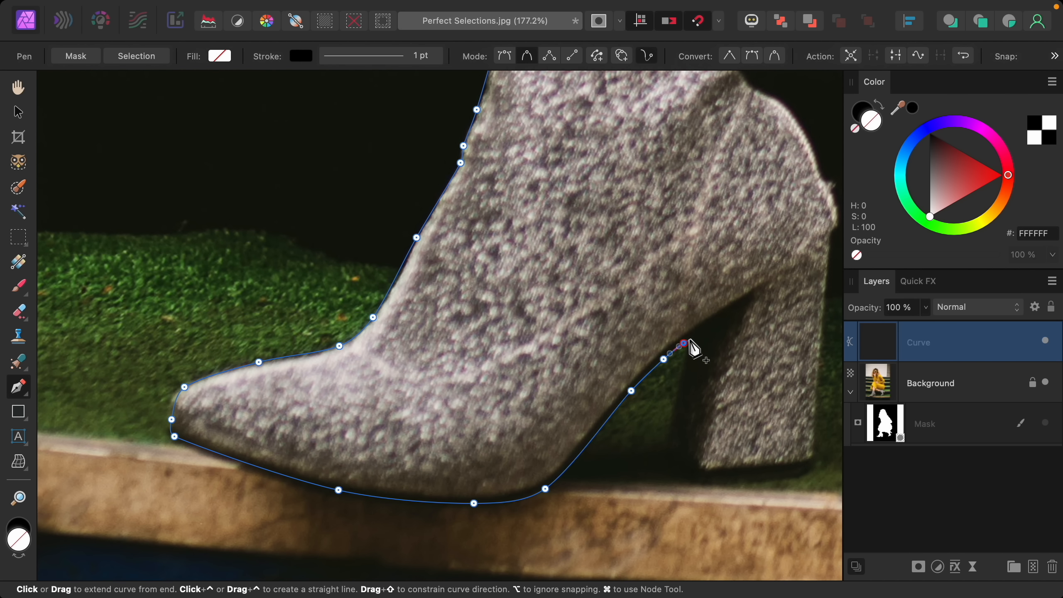
{"action": "left_click", "coordinate": [694, 337]}
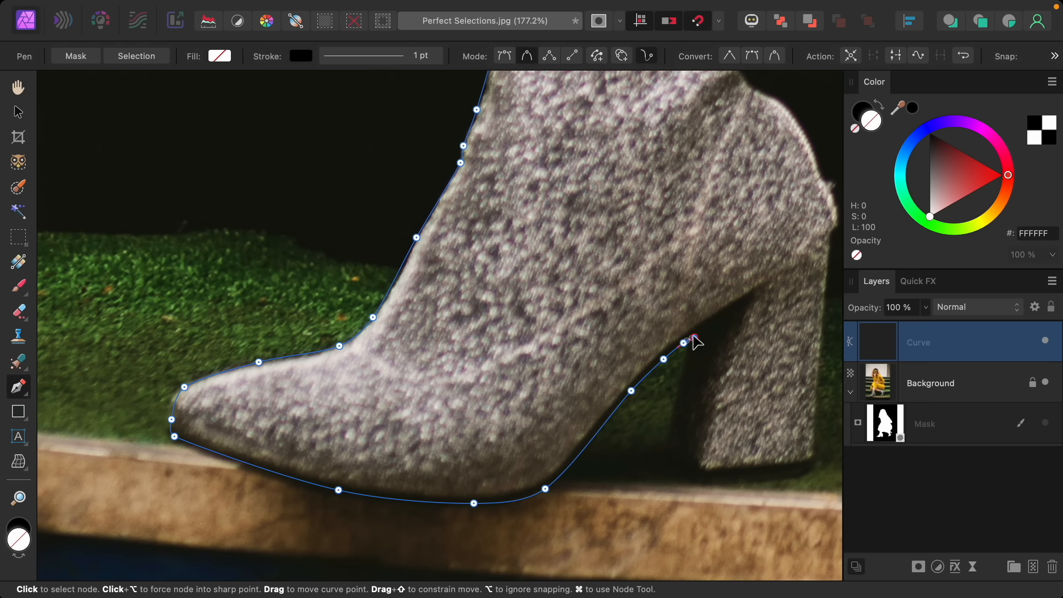
{"action": "left_click", "coordinate": [678, 392]}
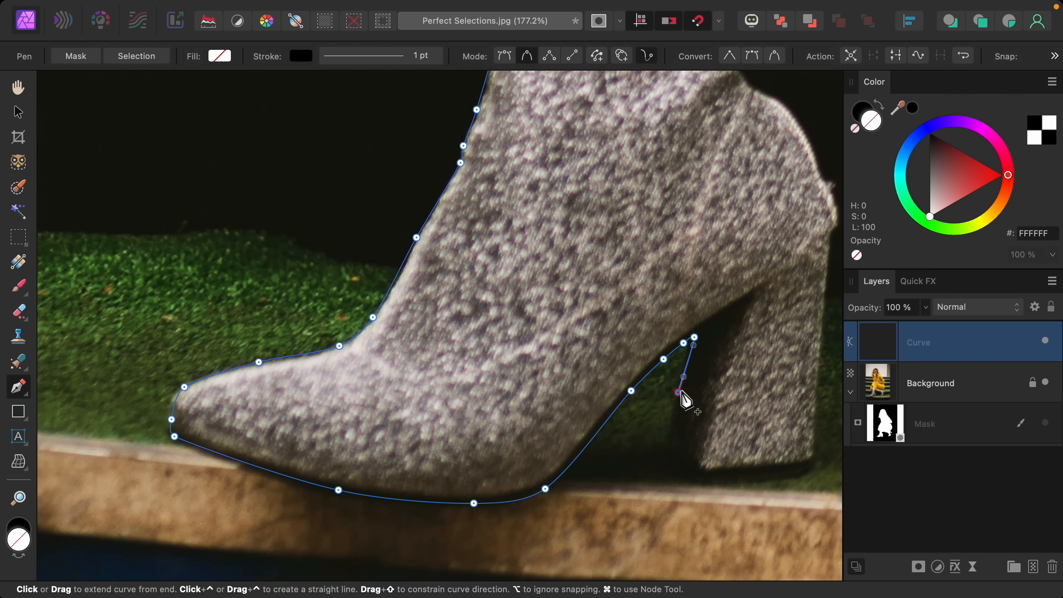
{"action": "key", "text": "super+z"}
{"action": "scroll", "coordinate": [687, 388], "scroll_direction": "up", "scroll_amount": 5}
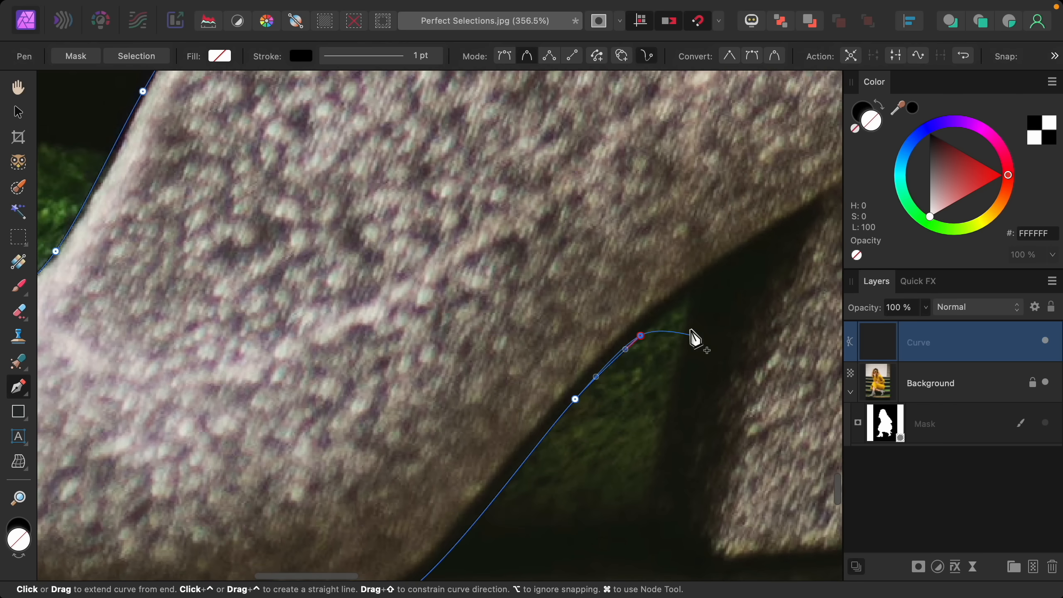
{"action": "left_click", "coordinate": [659, 434]}
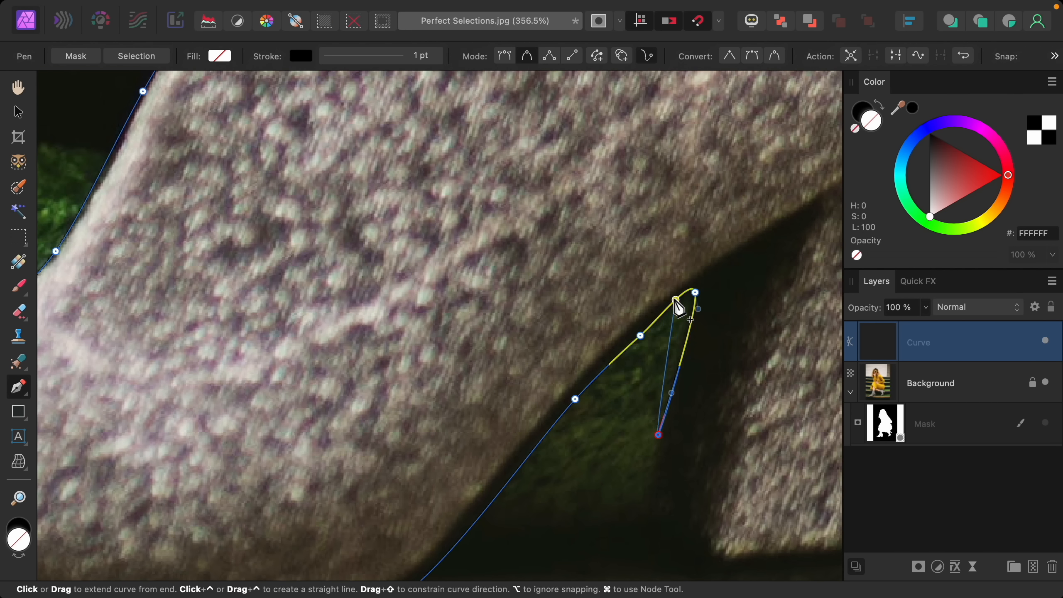
{"action": "key", "text": "BackSpace"}
{"action": "key", "text": "BackSpace"}
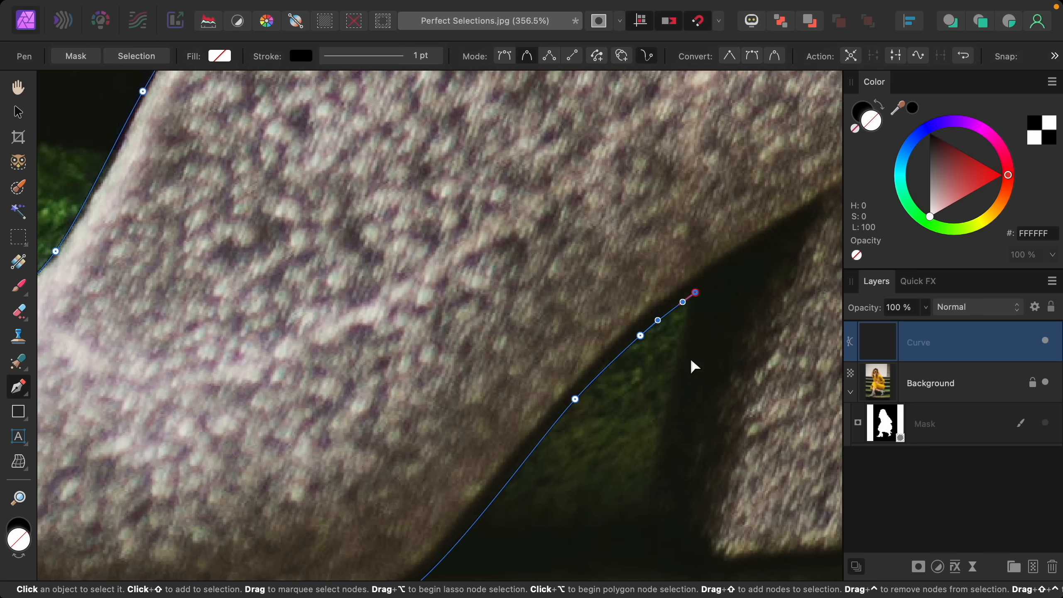
- Carry the curve to the upper end of the arch gap and turn it down along the shadow in front of the heel
{"action": "left_click", "coordinate": [665, 314]}
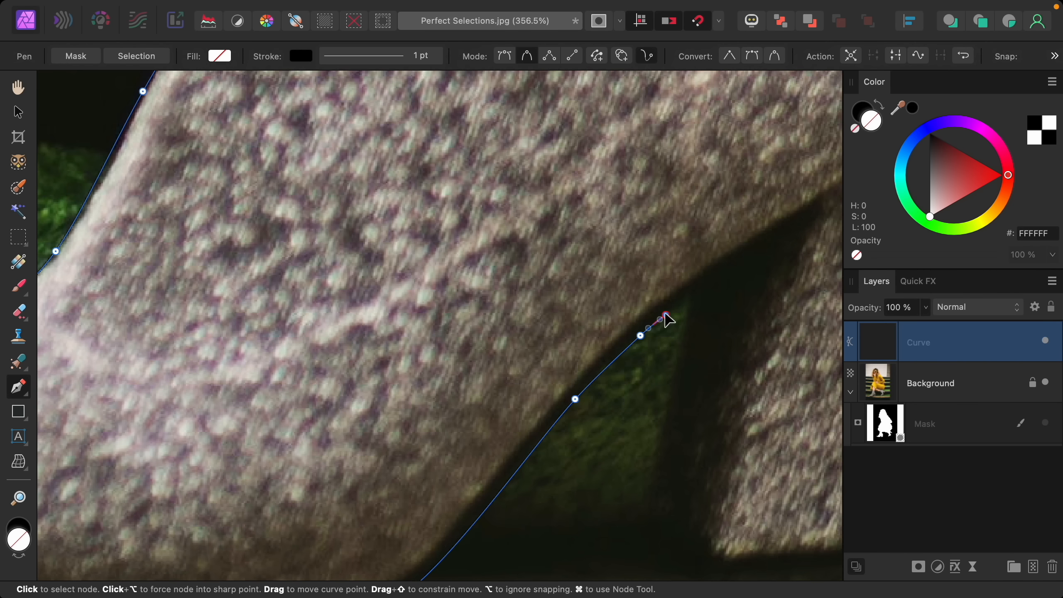
{"action": "left_click", "coordinate": [692, 294]}
{"action": "left_click_drag", "start_coordinate": [666, 406], "coordinate": [661, 438]}
{"action": "scroll", "coordinate": [658, 432], "scroll_direction": "down", "scroll_amount": 5}
{"action": "left_click", "coordinate": [594, 368]}
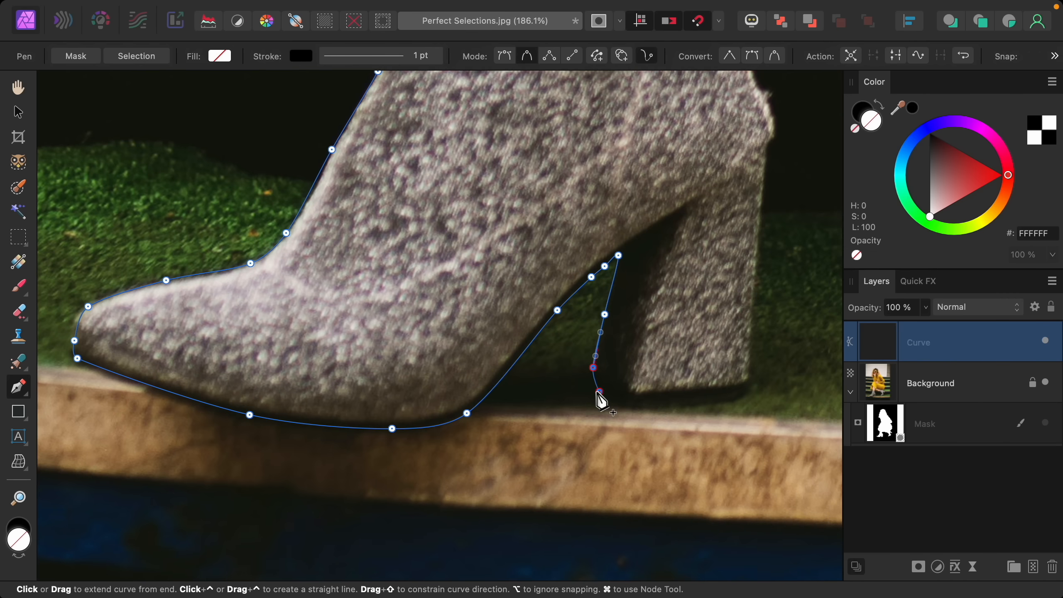
- Take the curve around the base of the heel from its front to its rear corner
{"action": "left_click", "coordinate": [600, 393]}
{"action": "left_click", "coordinate": [633, 407]}
{"action": "scroll", "coordinate": [742, 394], "scroll_direction": "right", "scroll_amount": 5}
{"action": "left_click", "coordinate": [571, 471]}
{"action": "left_click", "coordinate": [588, 463]}
- Trace the curve up the rear edge of the heel and around the rounded back of the boot
{"action": "left_click", "coordinate": [598, 334]}
{"action": "scroll", "coordinate": [599, 334], "scroll_direction": "up", "scroll_amount": 5}
{"action": "left_click", "coordinate": [589, 321]}
{"action": "left_click", "coordinate": [596, 308]}
{"action": "left_click", "coordinate": [576, 264]}
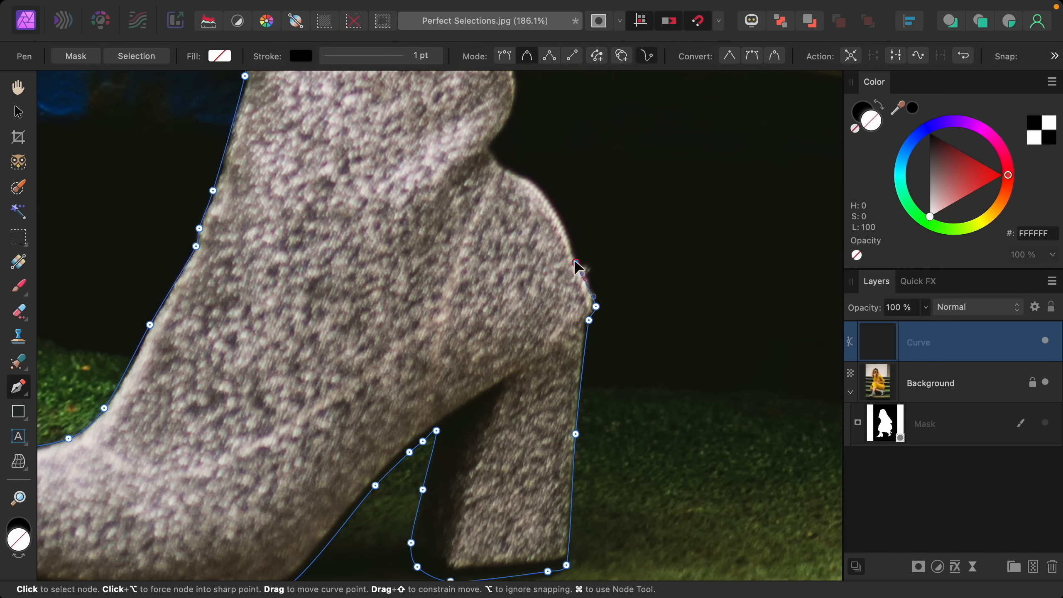
{"action": "scroll", "coordinate": [576, 264], "scroll_direction": "up", "scroll_amount": 4}
{"action": "left_click", "coordinate": [593, 299]}
- Continue the curve from the ankle crease up the back of the boot shaft and end it just outside the edge
{"action": "left_click", "coordinate": [522, 263]}
{"action": "left_click", "coordinate": [532, 233]}
{"action": "left_click", "coordinate": [528, 201]}
{"action": "left_click", "coordinate": [528, 178]}
{"action": "left_click", "coordinate": [552, 178]}
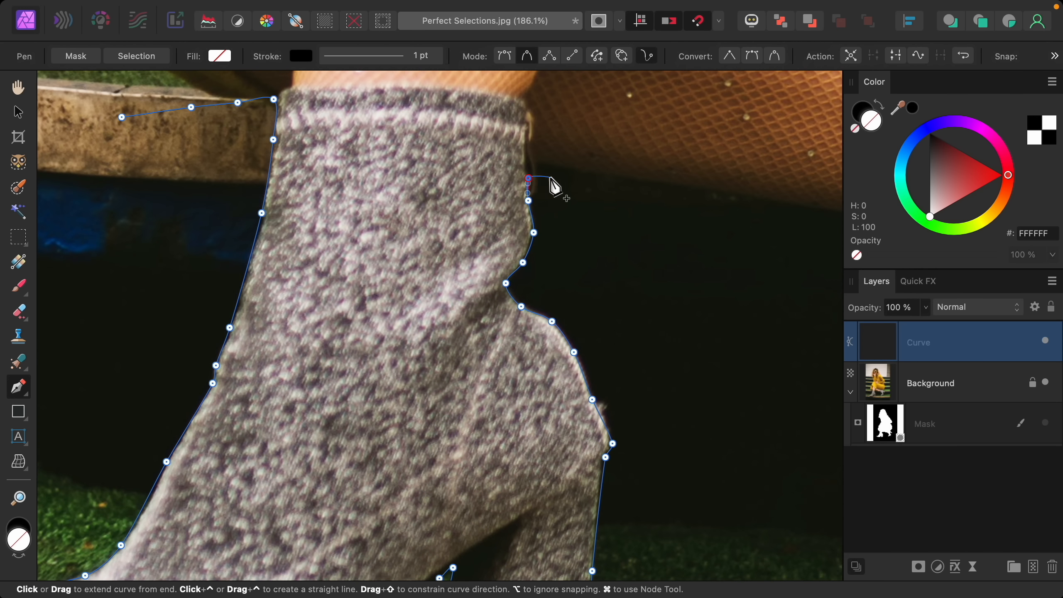
- Loop the curve widely through the background around the heel, sole and toe, and close it at its starting node
{"action": "scroll", "coordinate": [657, 253], "scroll_direction": "down", "scroll_amount": 5}
{"action": "left_click", "coordinate": [748, 320]}
{"action": "scroll", "coordinate": [741, 368], "scroll_direction": "down", "scroll_amount": 3}
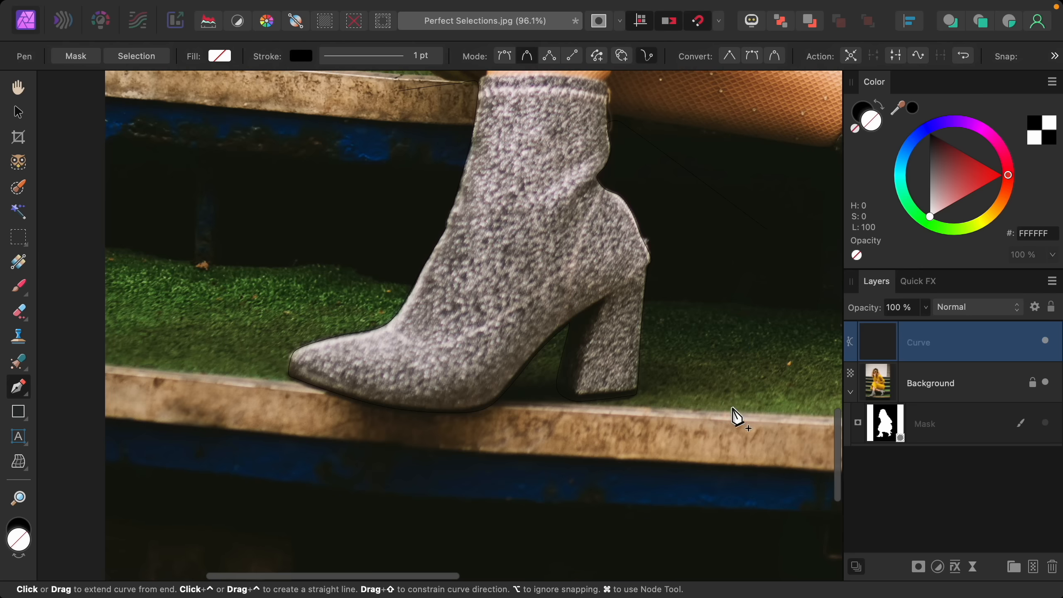
{"action": "left_click", "coordinate": [691, 487]}
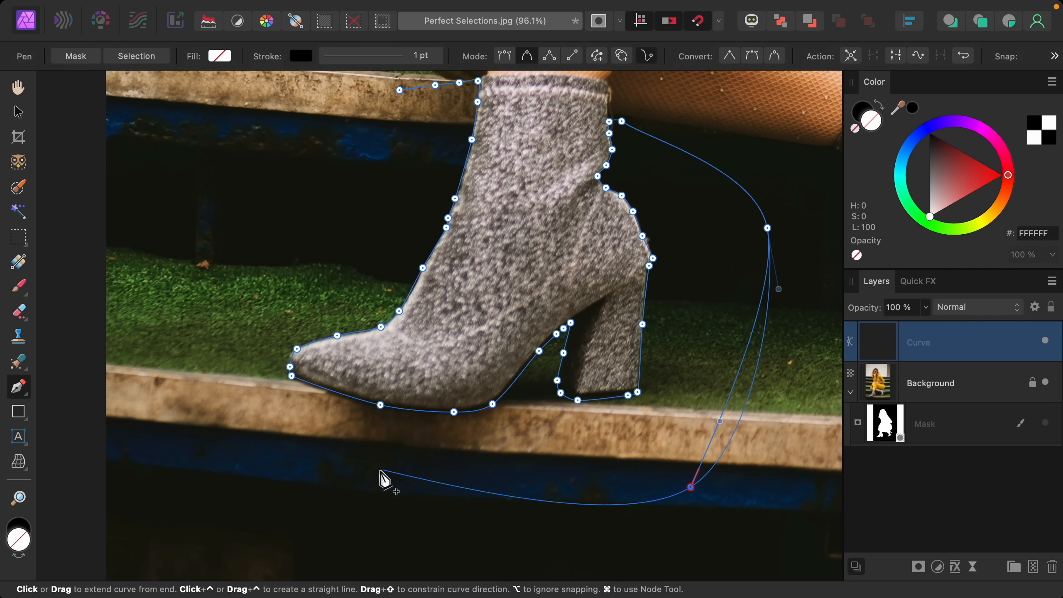
{"action": "left_click", "coordinate": [374, 473]}
{"action": "left_click", "coordinate": [182, 407]}
{"action": "left_click", "coordinate": [319, 133]}
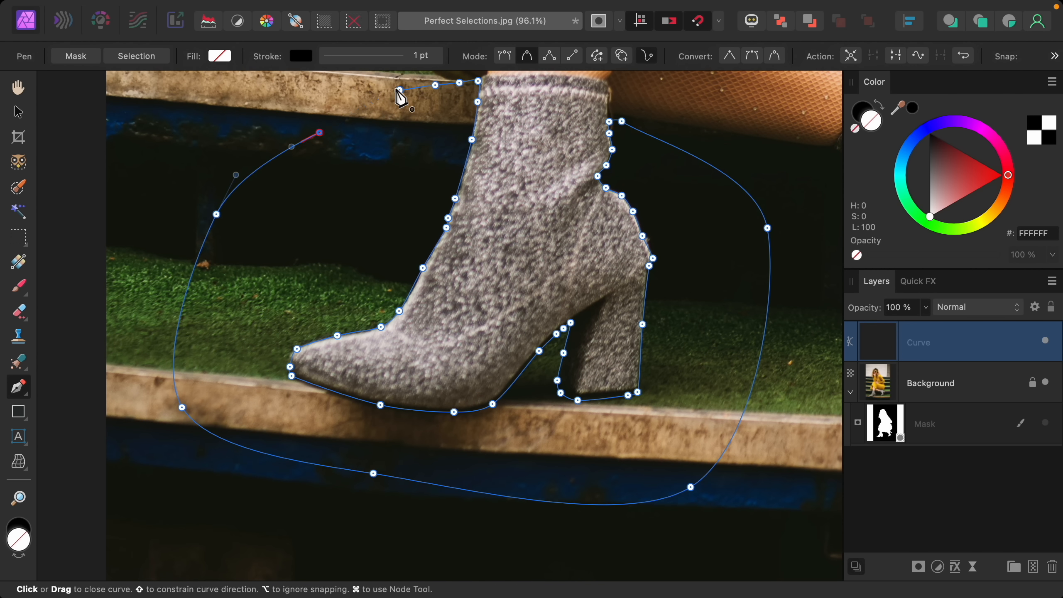
{"action": "left_click", "coordinate": [400, 90]}
- Show the mask again and convert the closed curve around the boot into a selection
{"action": "scroll", "coordinate": [613, 293], "scroll_direction": "up", "scroll_amount": 3}
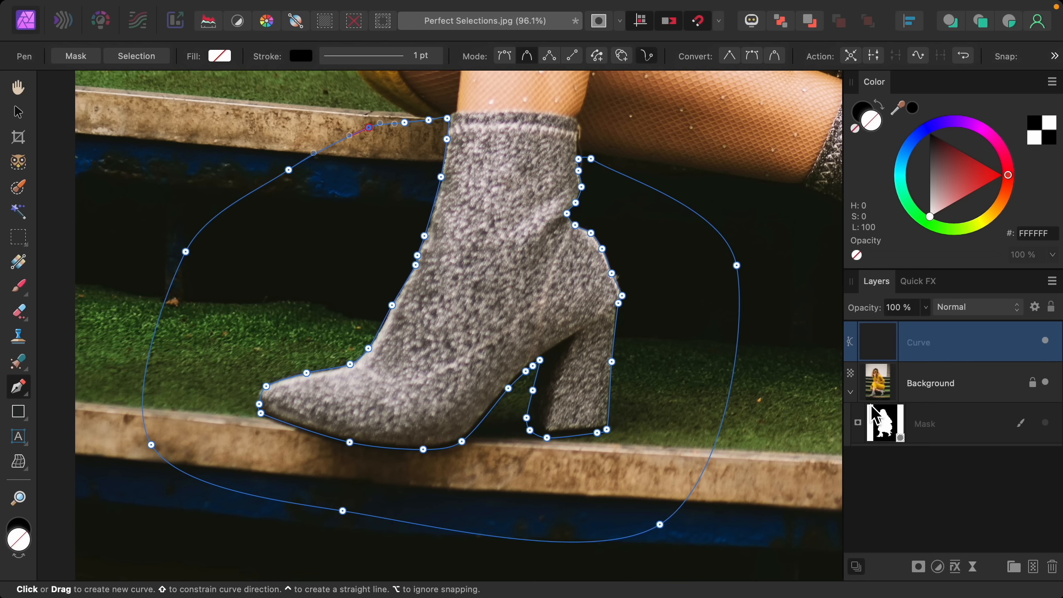
{"action": "left_click", "coordinate": [1045, 423]}
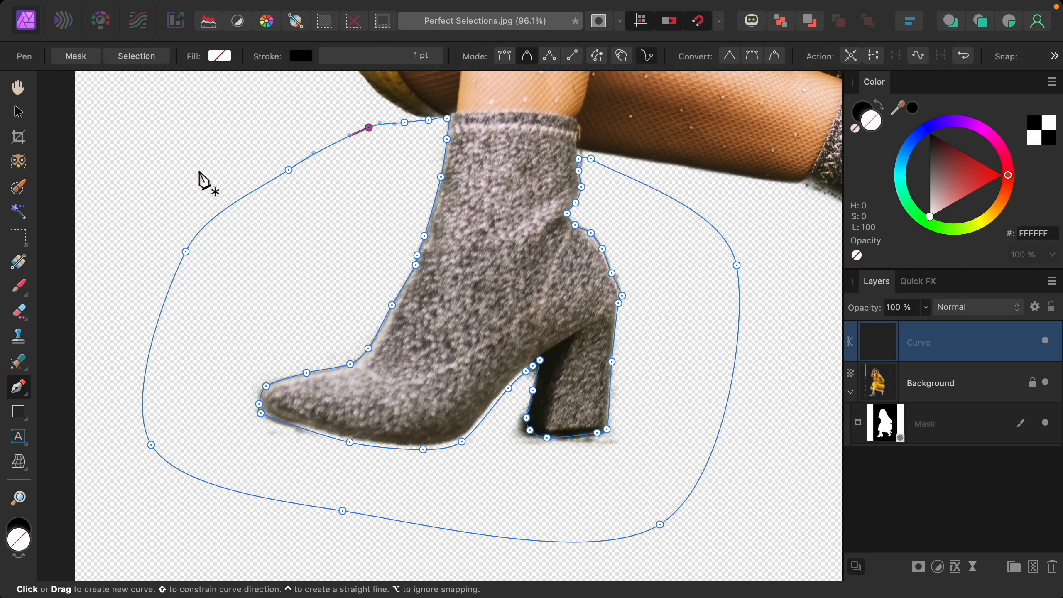
{"action": "left_click", "coordinate": [151, 61]}
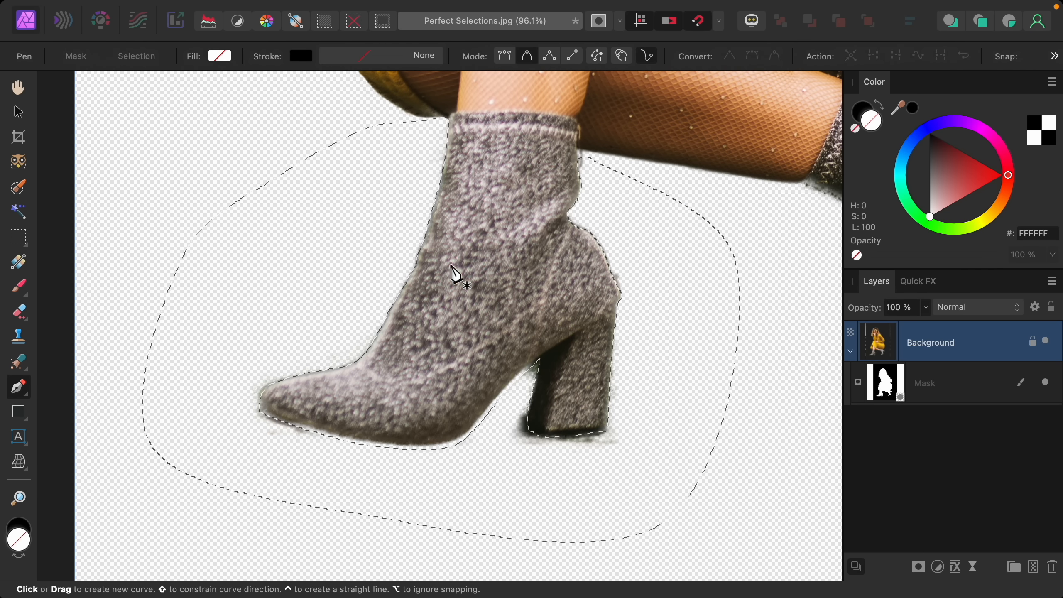
- Target the mask with the Paint Brush in black at 100% flow, and enlarge the brush to 176.4 px
{"action": "left_click", "coordinate": [944, 393]}
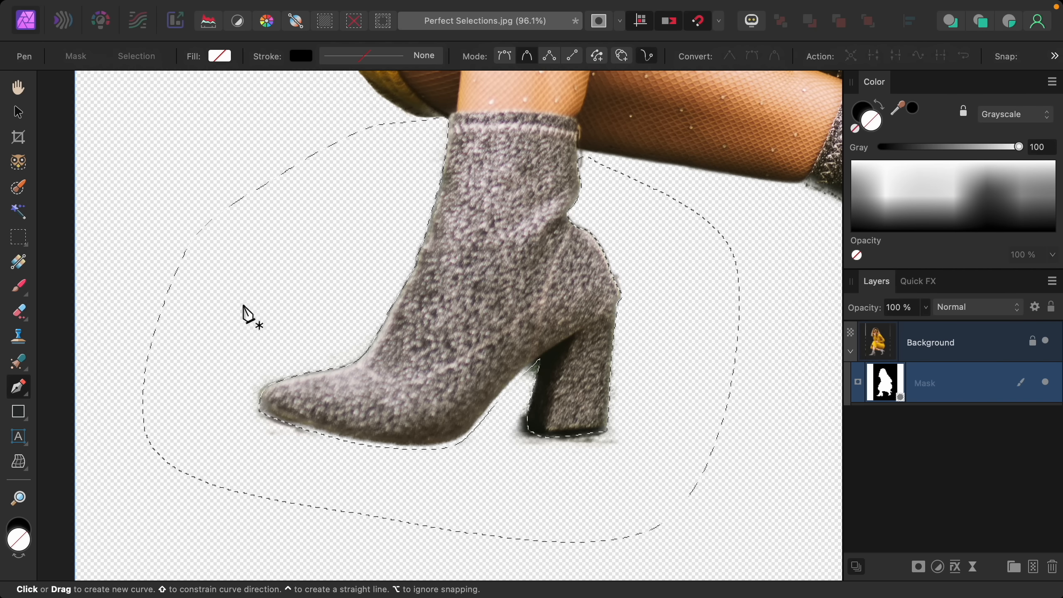
{"action": "left_click", "coordinate": [19, 286]}
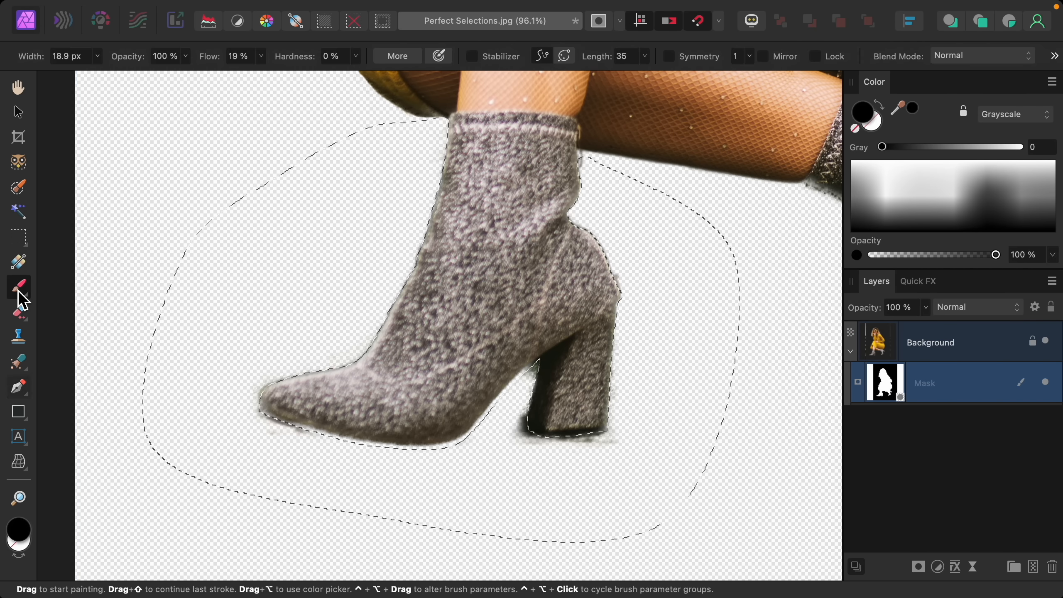
{"action": "scroll", "coordinate": [308, 320], "scroll_direction": "down", "scroll_amount": 5}
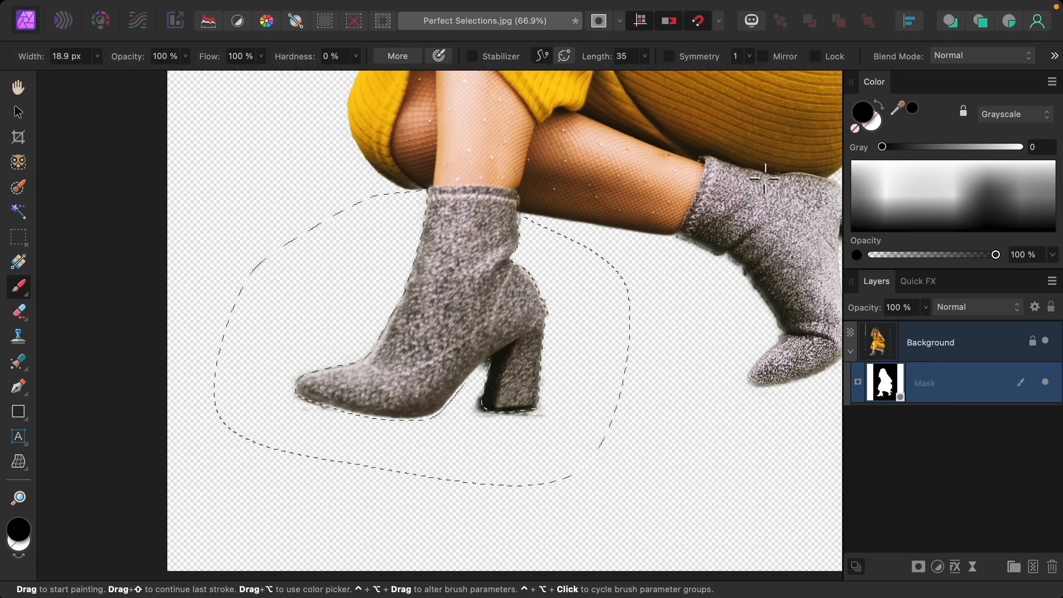
{"action": "key", "text": "bracketright"}
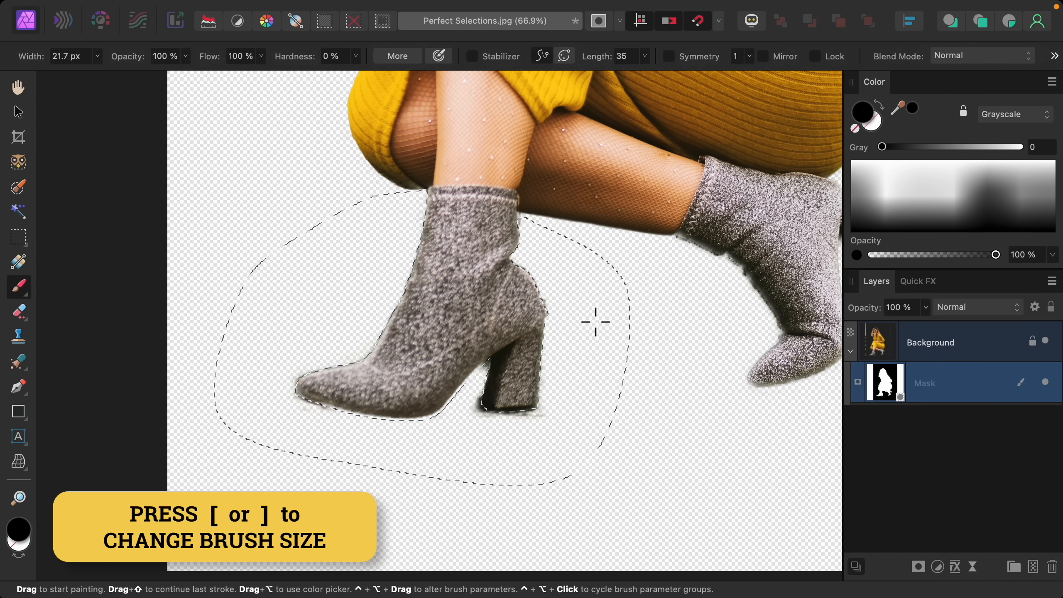
- Paint the mask black inside the selection around the front boot's toe, sole, heel and shaft to remove the leftover background fringe
{"action": "scroll", "coordinate": [595, 321], "scroll_direction": "up", "scroll_amount": 4}
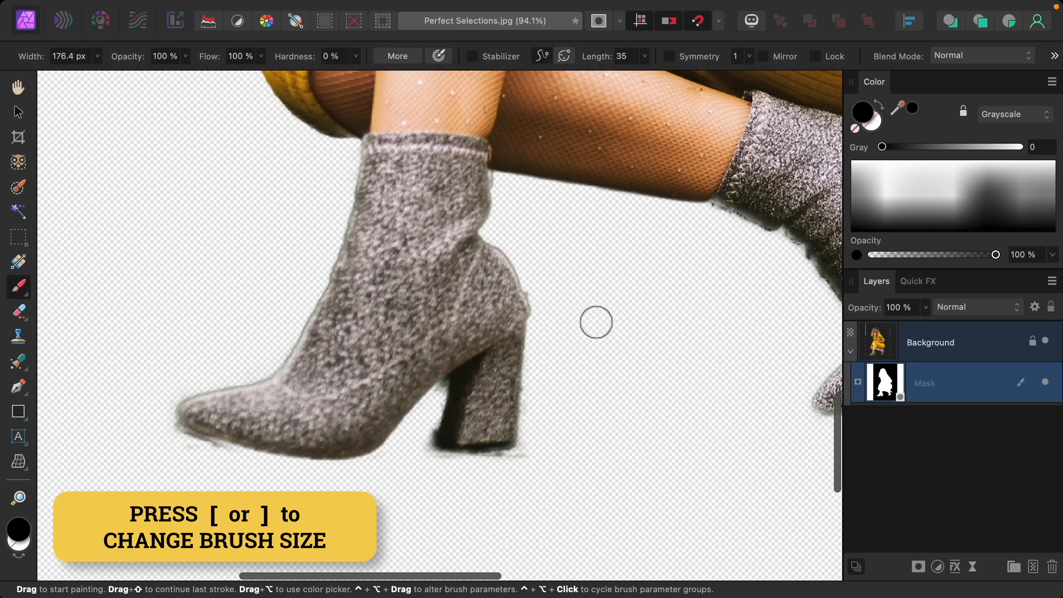
{"action": "scroll", "coordinate": [595, 321], "scroll_direction": "left", "scroll_amount": 2}
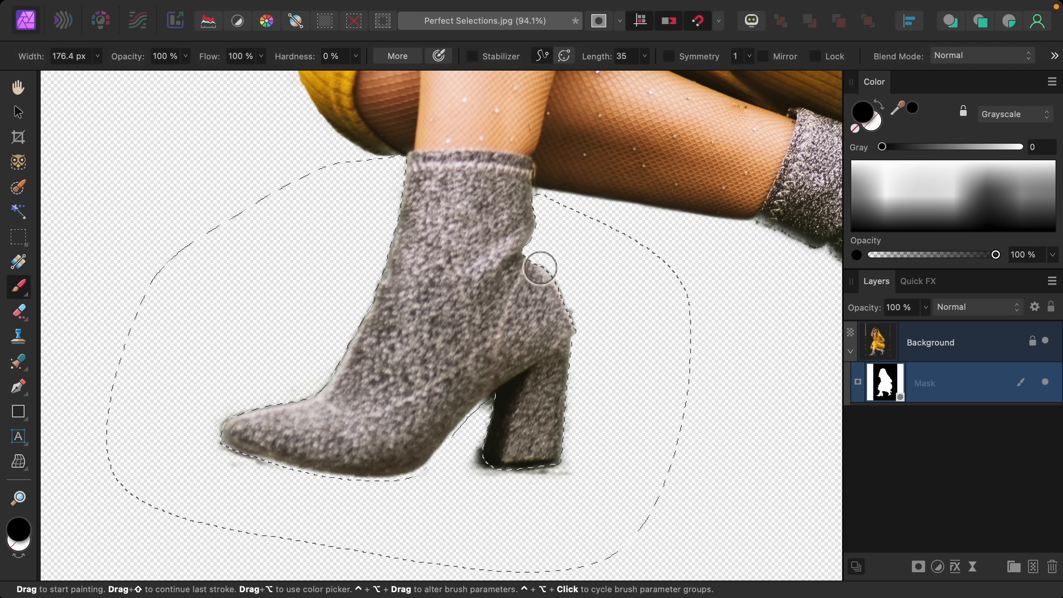
{"action": "scroll", "coordinate": [589, 380], "scroll_direction": "up", "scroll_amount": 4}
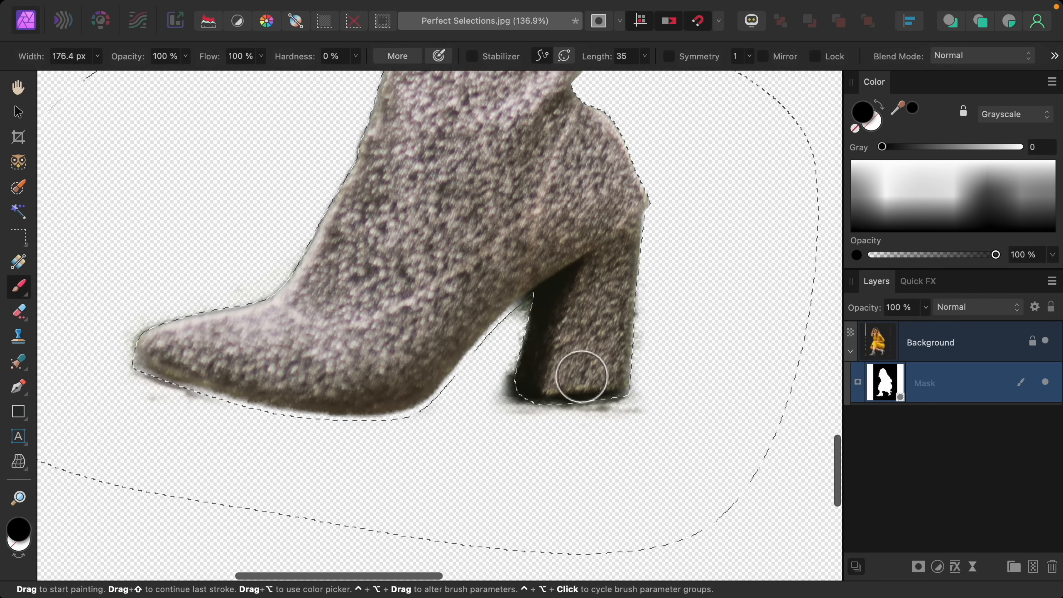
{"action": "mouse_move", "coordinate": [539, 381]}
{"action": "left_mouse_down"}
{"action": "mouse_move", "coordinate": [516, 359]}
{"action": "mouse_move", "coordinate": [528, 310]}
{"action": "mouse_move", "coordinate": [515, 332]}
{"action": "left_mouse_up"}
{"action": "mouse_move", "coordinate": [113, 385]}
{"action": "left_mouse_down"}
{"action": "mouse_move", "coordinate": [136, 387]}
{"action": "mouse_move", "coordinate": [130, 334]}
{"action": "mouse_move", "coordinate": [185, 294]}
{"action": "mouse_move", "coordinate": [191, 304]}
{"action": "mouse_move", "coordinate": [301, 268]}
{"action": "left_mouse_up"}
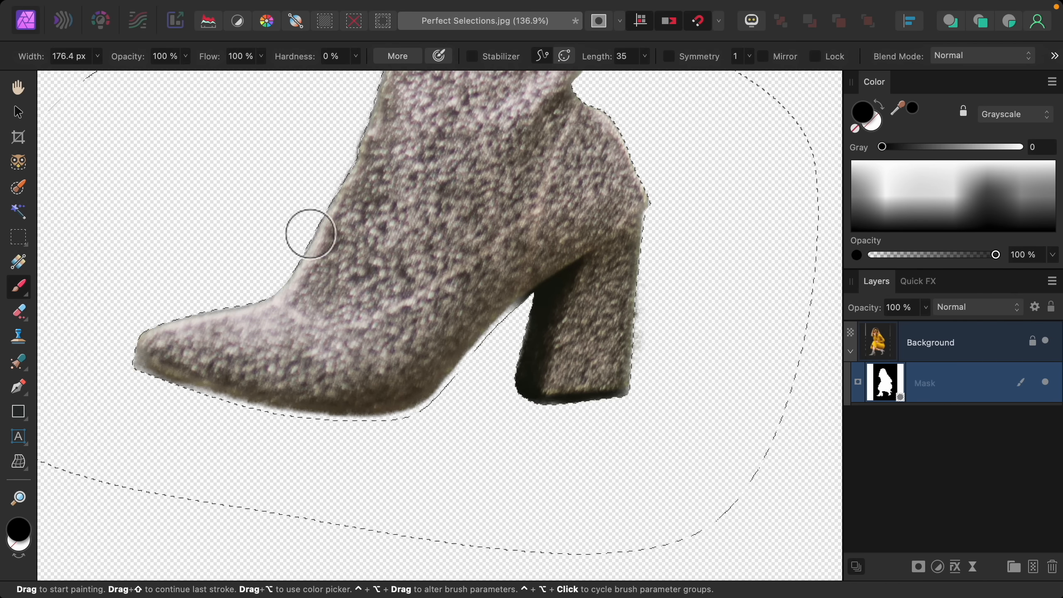
{"action": "scroll", "coordinate": [288, 251], "scroll_direction": "up", "scroll_amount": 5}
{"action": "scroll", "coordinate": [288, 251], "scroll_direction": "left", "scroll_amount": 2}
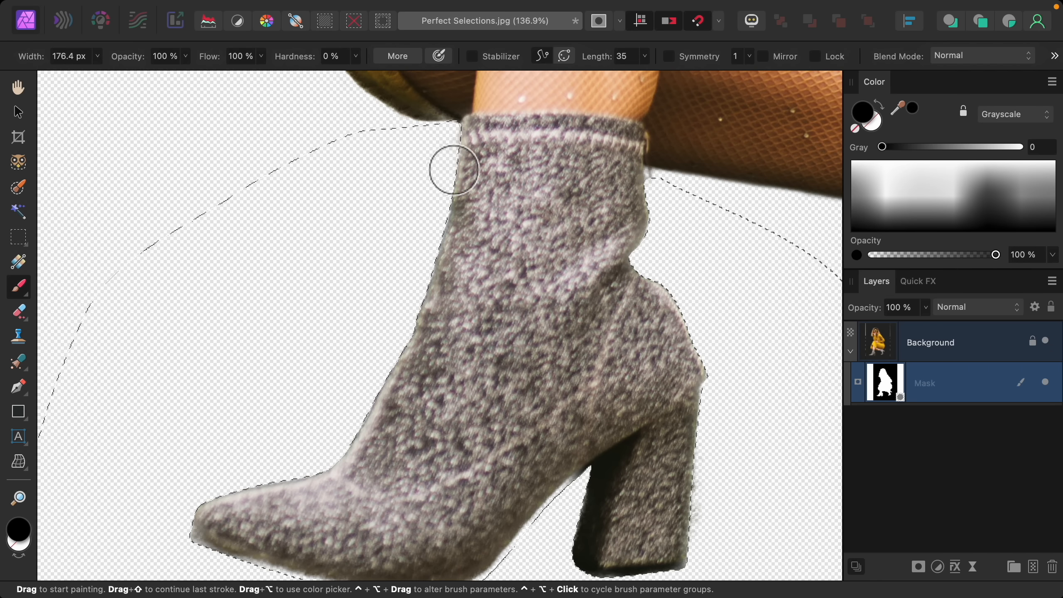
{"action": "scroll", "coordinate": [231, 518], "scroll_direction": "down", "scroll_amount": 1}
{"action": "scroll", "coordinate": [231, 519], "scroll_direction": "down", "scroll_amount": 5}
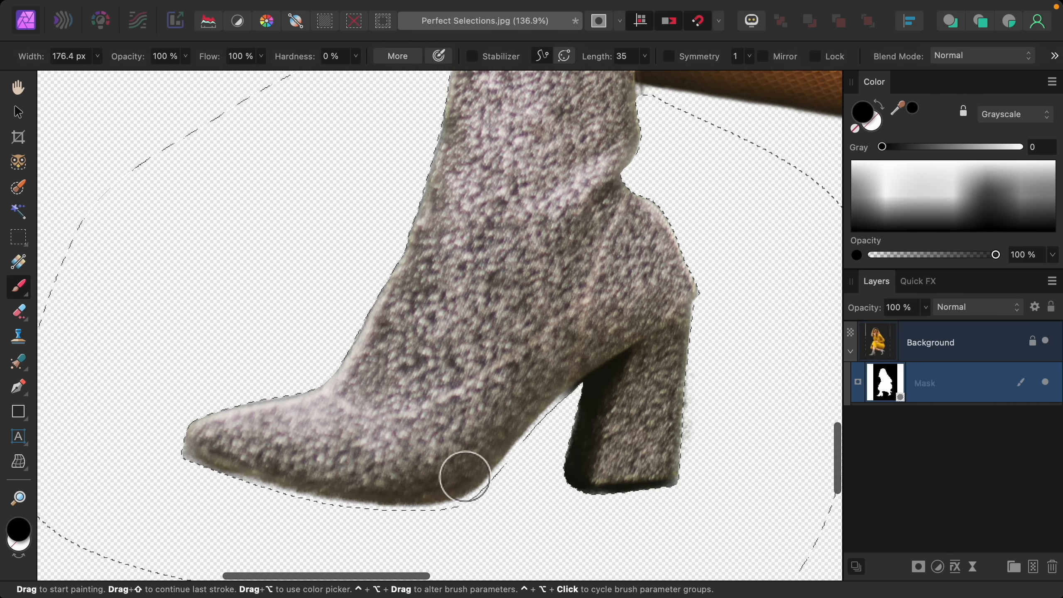
{"action": "scroll", "coordinate": [612, 178], "scroll_direction": "down", "scroll_amount": 3}
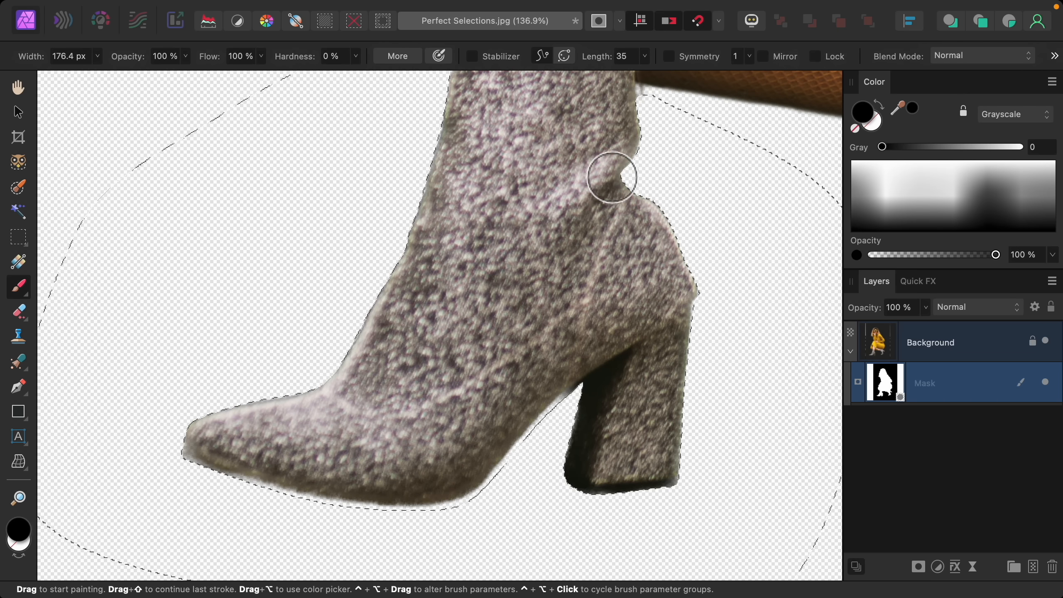
{"action": "scroll", "coordinate": [629, 180], "scroll_direction": "down", "scroll_amount": 2}
{"action": "scroll", "coordinate": [626, 183], "scroll_direction": "down", "scroll_amount": 2}
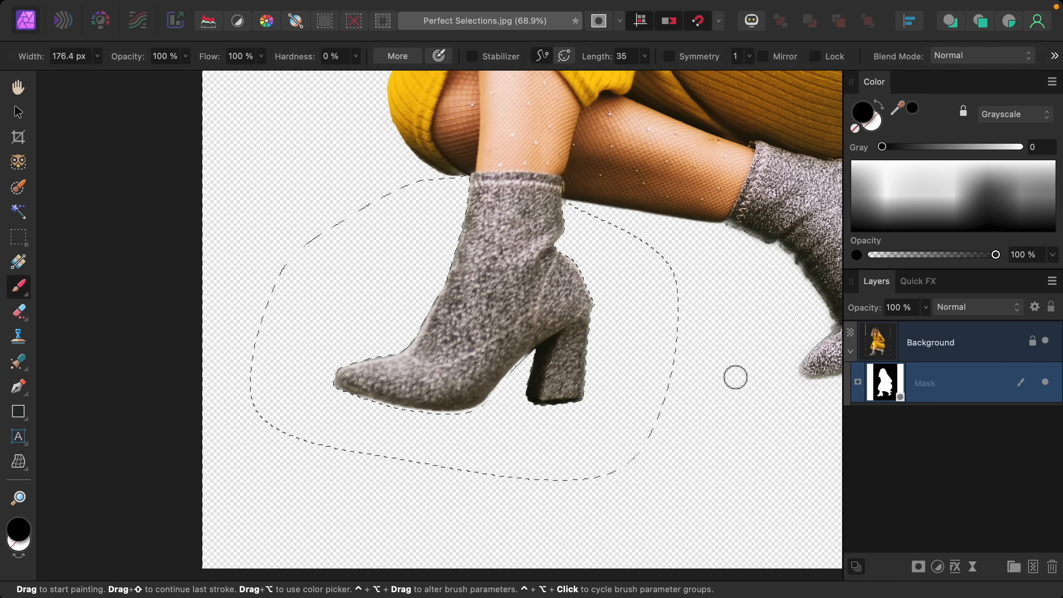
- Invert the selection, paint the mask white along the front boot's inner edges, and deselect
{"action": "scroll", "coordinate": [568, 392], "scroll_direction": "up", "scroll_amount": 5}
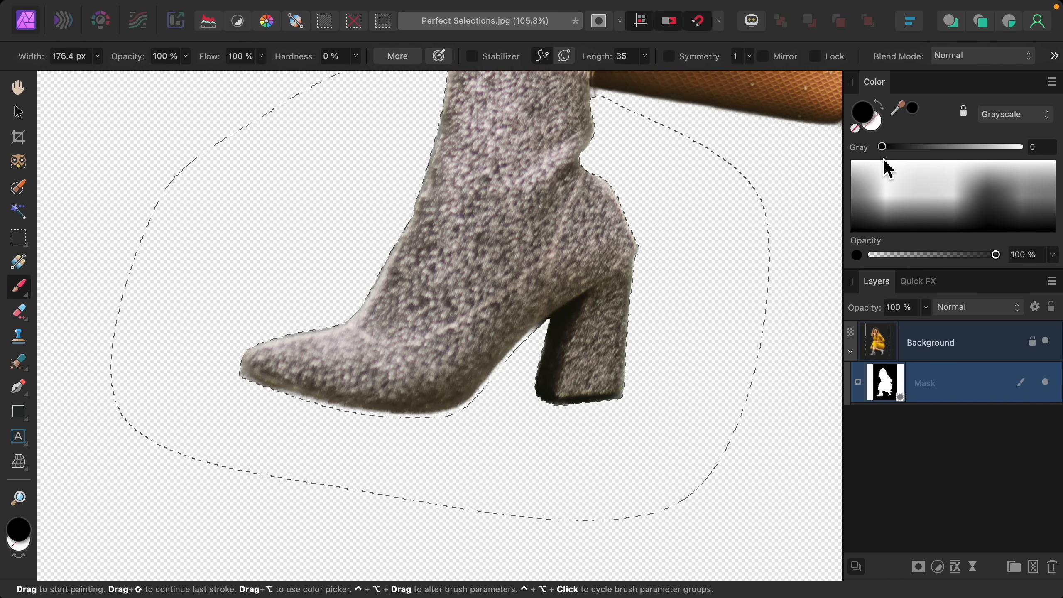
{"action": "left_click", "coordinate": [874, 129]}
{"action": "left_click_drag", "start_coordinate": [882, 146], "coordinate": [1033, 157]}
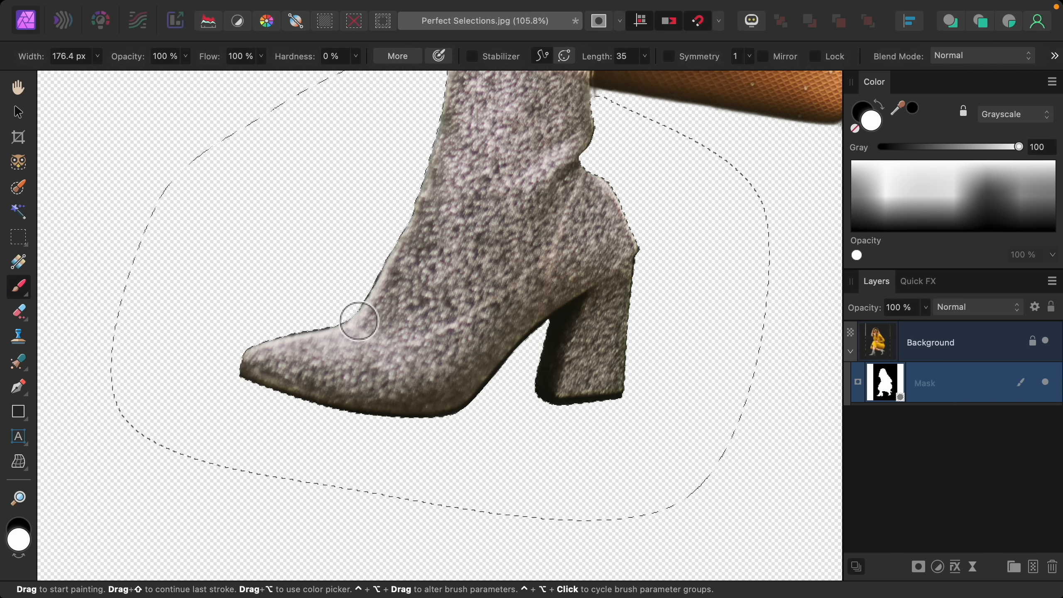
{"action": "scroll", "coordinate": [411, 241], "scroll_direction": "up", "scroll_amount": 4}
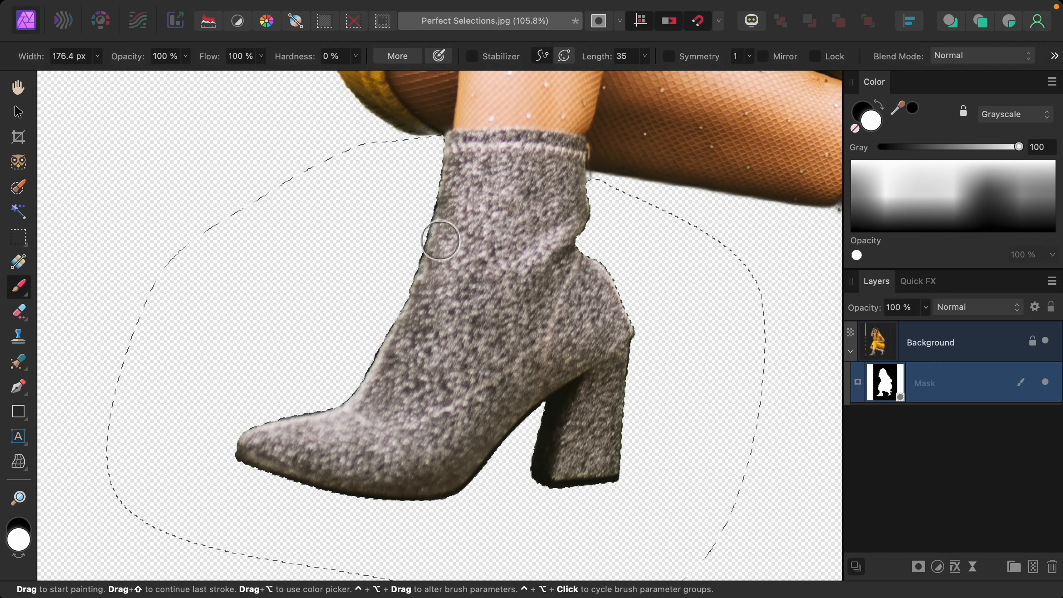
{"action": "scroll", "coordinate": [440, 240], "scroll_direction": "down", "scroll_amount": 6}
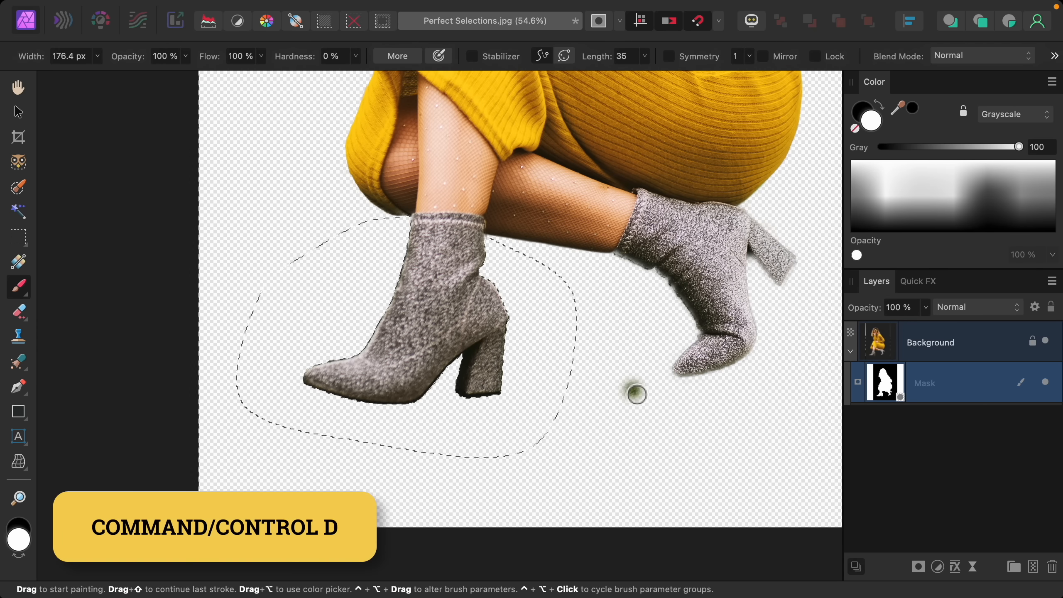
{"action": "key", "text": "super+d"}
- Start a Pen curve in the background beneath the raised leg and trace the lower edge of the other boot's cuff to the first wrinkle
{"action": "scroll", "coordinate": [486, 436], "scroll_direction": "up", "scroll_amount": 4}
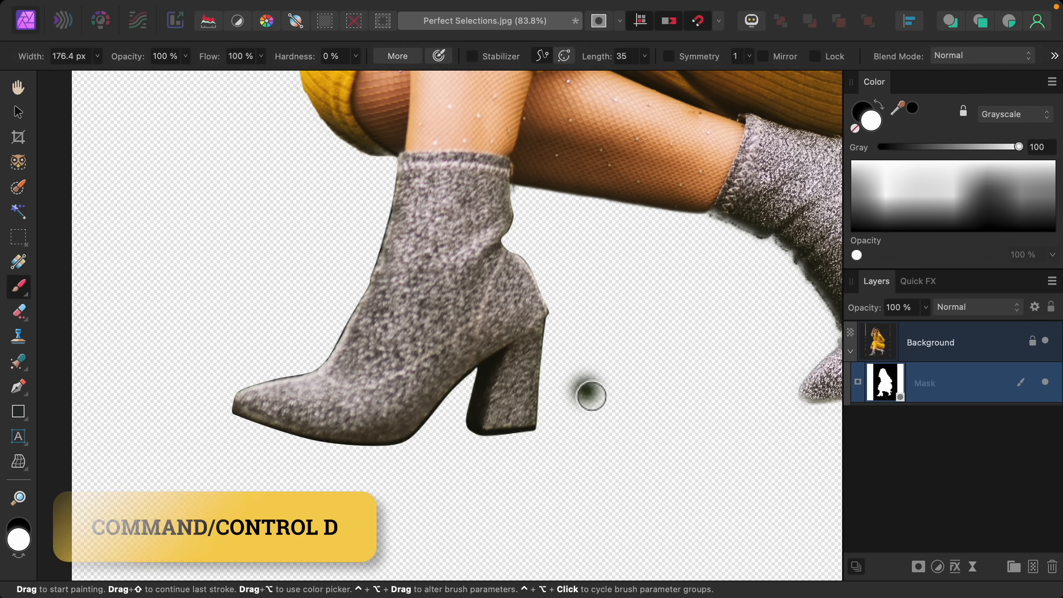
{"action": "scroll", "coordinate": [591, 396], "scroll_direction": "right", "scroll_amount": 7}
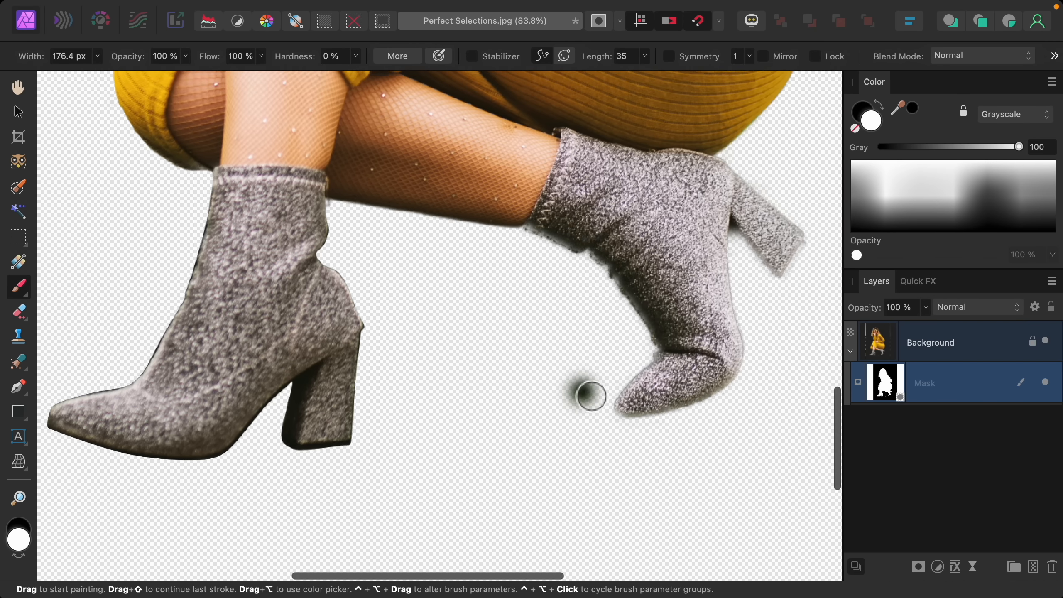
{"action": "scroll", "coordinate": [593, 397], "scroll_direction": "up", "scroll_amount": 1}
{"action": "scroll", "coordinate": [593, 397], "scroll_direction": "up", "scroll_amount": 2}
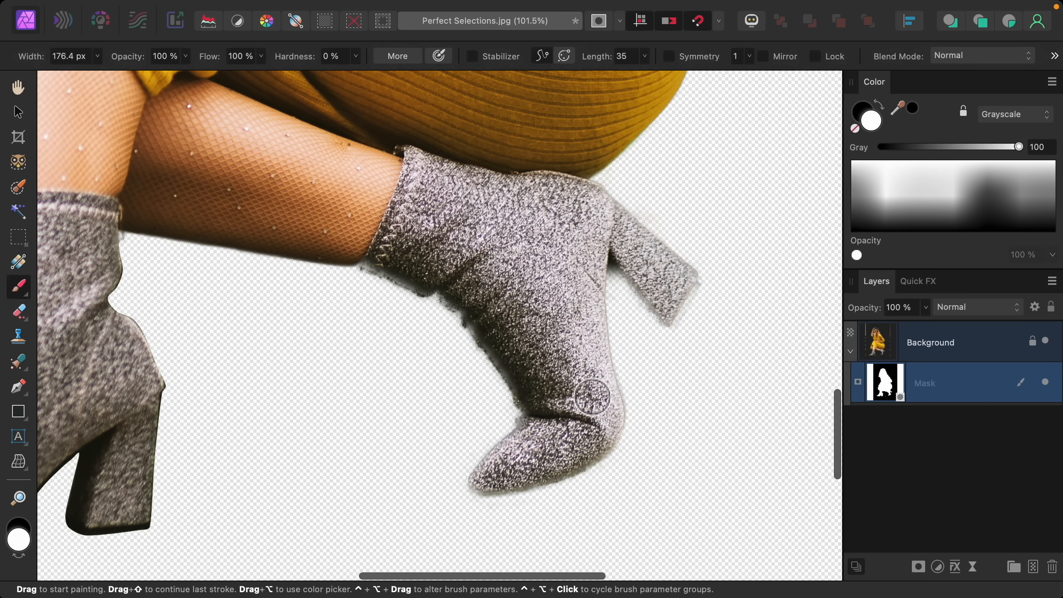
{"action": "left_click", "coordinate": [17, 387]}
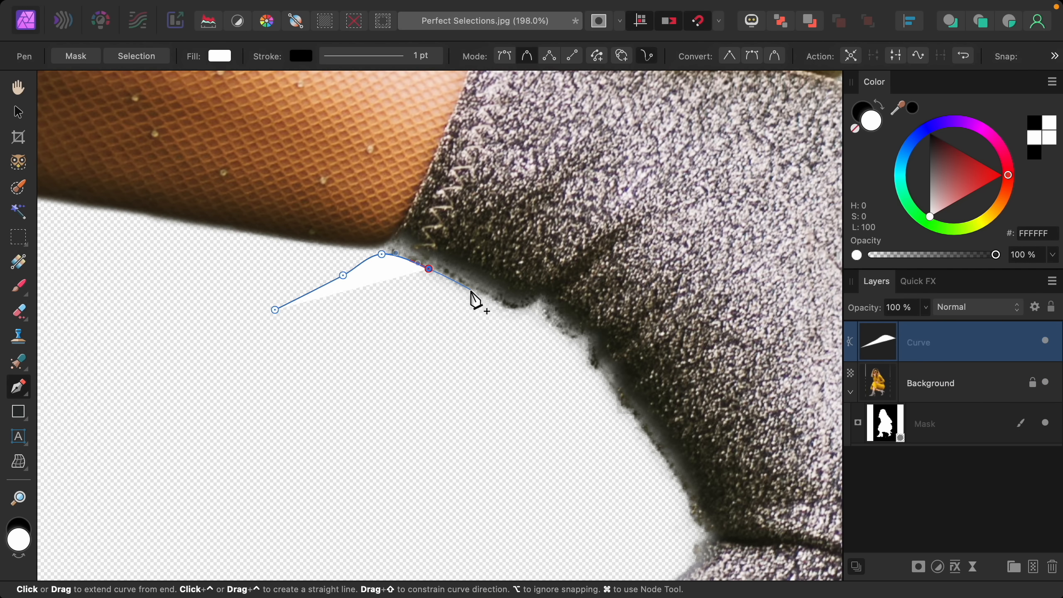
{"action": "left_click", "coordinate": [473, 291]}
{"action": "left_click", "coordinate": [511, 309]}
{"action": "left_click", "coordinate": [539, 302]}
- Continue the curve past the wrinkles and down the front of the raised boot to the ankle crease
{"action": "left_click", "coordinate": [553, 329]}
{"action": "left_click", "coordinate": [581, 337]}
{"action": "left_click", "coordinate": [591, 364]}
{"action": "left_click", "coordinate": [618, 396]}
{"action": "left_click", "coordinate": [648, 436]}
{"action": "scroll", "coordinate": [674, 489], "scroll_direction": "down", "scroll_amount": 4}
{"action": "left_click", "coordinate": [654, 383]}
{"action": "left_click", "coordinate": [661, 412]}
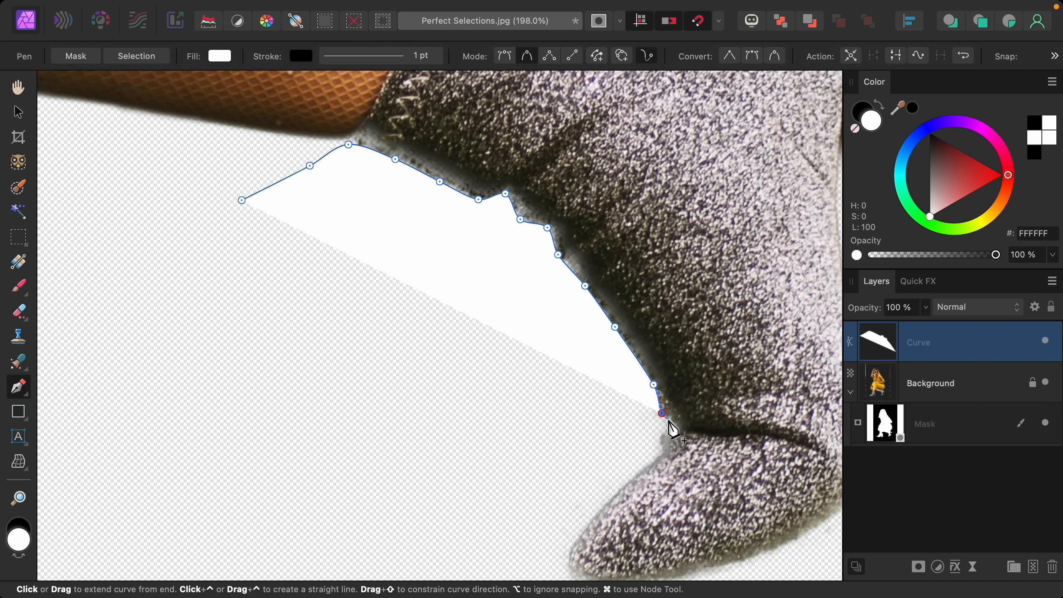
{"action": "left_click", "coordinate": [673, 429]}
- Hide the mask and trace the curve around the raised boot's toe, along its underside and around the ball of the foot
{"action": "left_click", "coordinate": [1046, 423]}
{"action": "left_click", "coordinate": [517, 439]}
{"action": "left_click", "coordinate": [518, 469]}
{"action": "left_click", "coordinate": [555, 490]}
{"action": "scroll", "coordinate": [653, 466], "scroll_direction": "right", "scroll_amount": 4}
{"action": "left_click", "coordinate": [644, 454]}
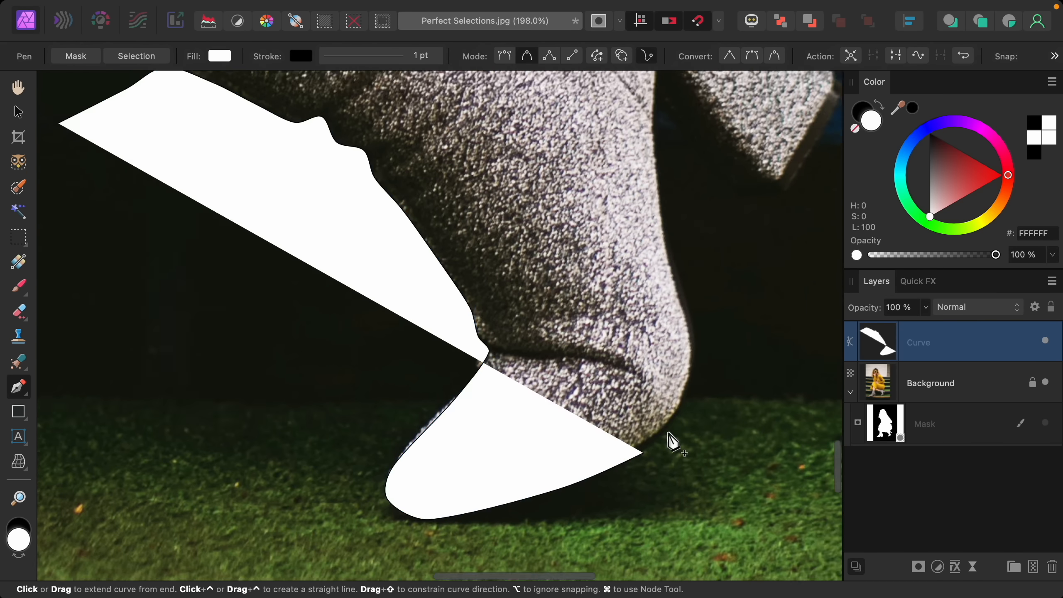
{"action": "left_click", "coordinate": [683, 411]}
{"action": "left_click", "coordinate": [624, 420]}
- Continue the curve up the raised boot's sole into the notch where the heel begins
{"action": "left_click", "coordinate": [621, 444]}
{"action": "left_click", "coordinate": [596, 357]}
{"action": "left_click", "coordinate": [588, 271]}
{"action": "left_click", "coordinate": [591, 231]}
- Trace the curve around the heel block of the raised boot and up to the edge below the dress
{"action": "left_click", "coordinate": [661, 317]}
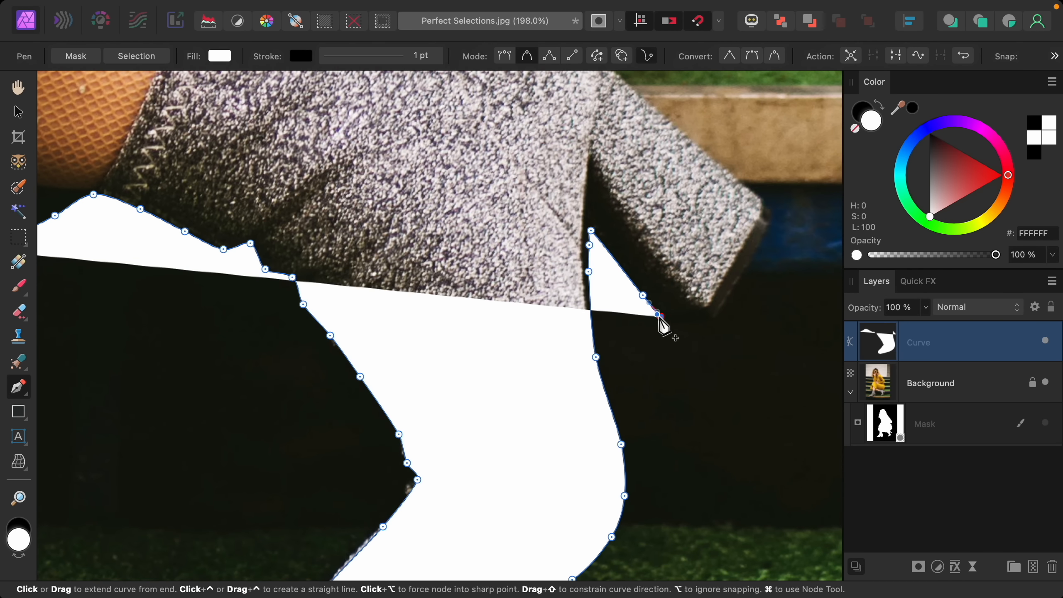
{"action": "left_click", "coordinate": [712, 322]}
{"action": "left_click", "coordinate": [773, 216]}
{"action": "scroll", "coordinate": [770, 213], "scroll_direction": "up", "scroll_amount": 3}
{"action": "left_click", "coordinate": [728, 262]}
{"action": "scroll", "coordinate": [728, 261], "scroll_direction": "up", "scroll_amount": 2}
{"action": "left_click", "coordinate": [622, 210]}
{"action": "left_click", "coordinate": [557, 157]}
{"action": "scroll", "coordinate": [559, 159], "scroll_direction": "up", "scroll_amount": 3}
{"action": "left_click", "coordinate": [572, 208]}
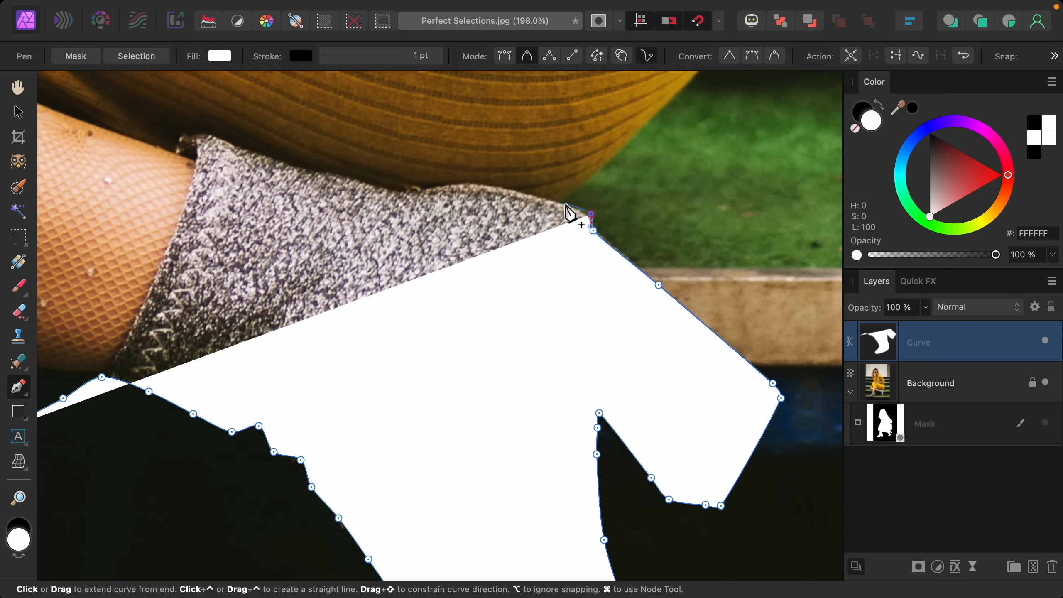
- Loop the curve widely through the background around the raised boot's heel and toe, and close it at its starting node
{"action": "left_click", "coordinate": [655, 186]}
{"action": "scroll", "coordinate": [657, 188], "scroll_direction": "down", "scroll_amount": 6}
{"action": "left_click", "coordinate": [647, 379]}
{"action": "left_click", "coordinate": [539, 421]}
{"action": "left_click", "coordinate": [406, 373]}
{"action": "left_click", "coordinate": [406, 272]}
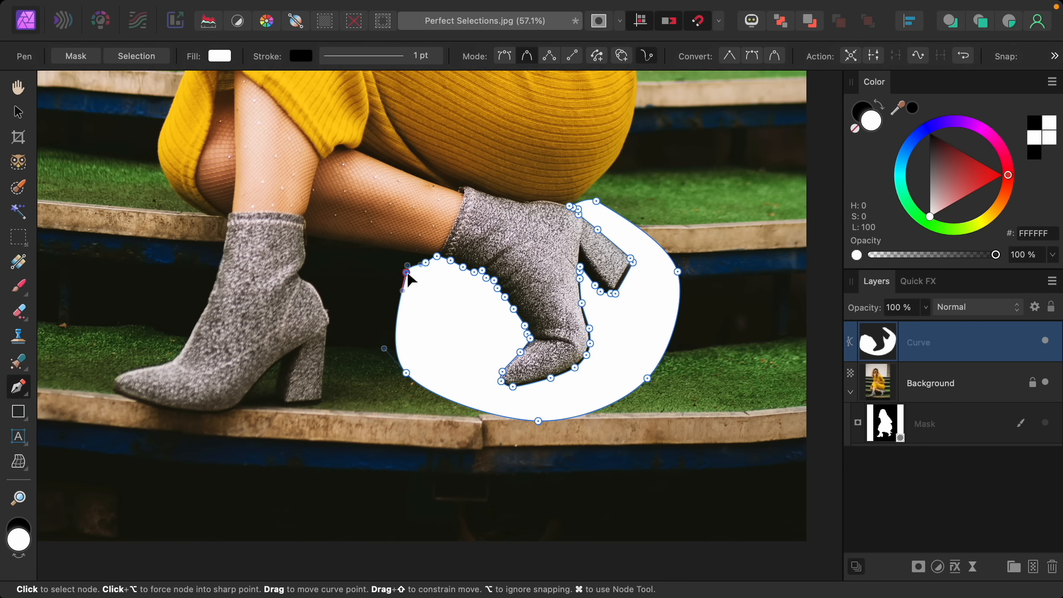
- Convert the closed curve around the raised boot into a selection and target the Background layer's mask
{"action": "left_click", "coordinate": [151, 60]}
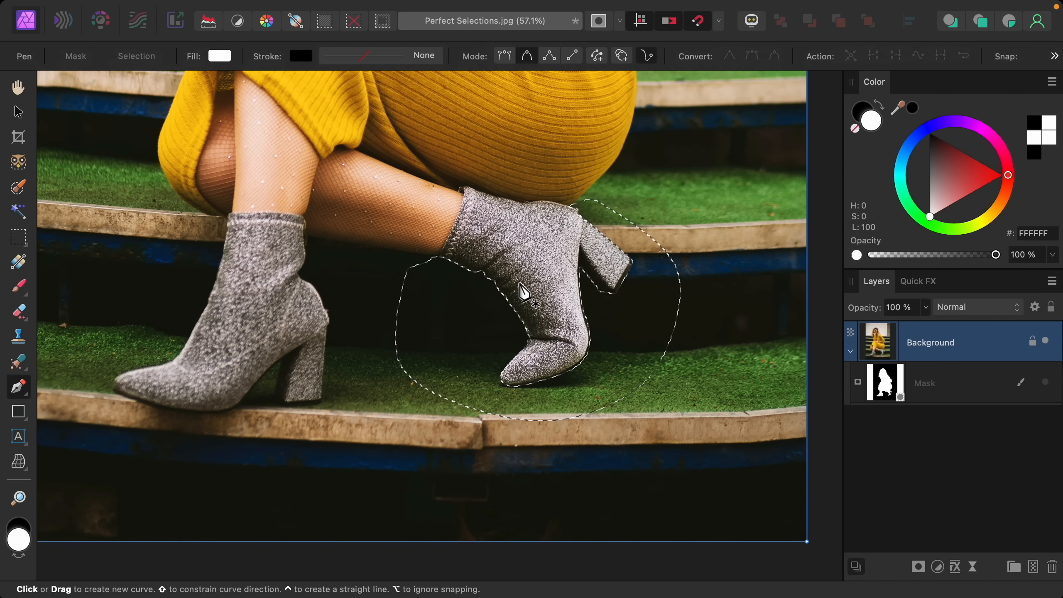
{"action": "scroll", "coordinate": [523, 294], "scroll_direction": "up", "scroll_amount": 3}
{"action": "left_click", "coordinate": [938, 389]}
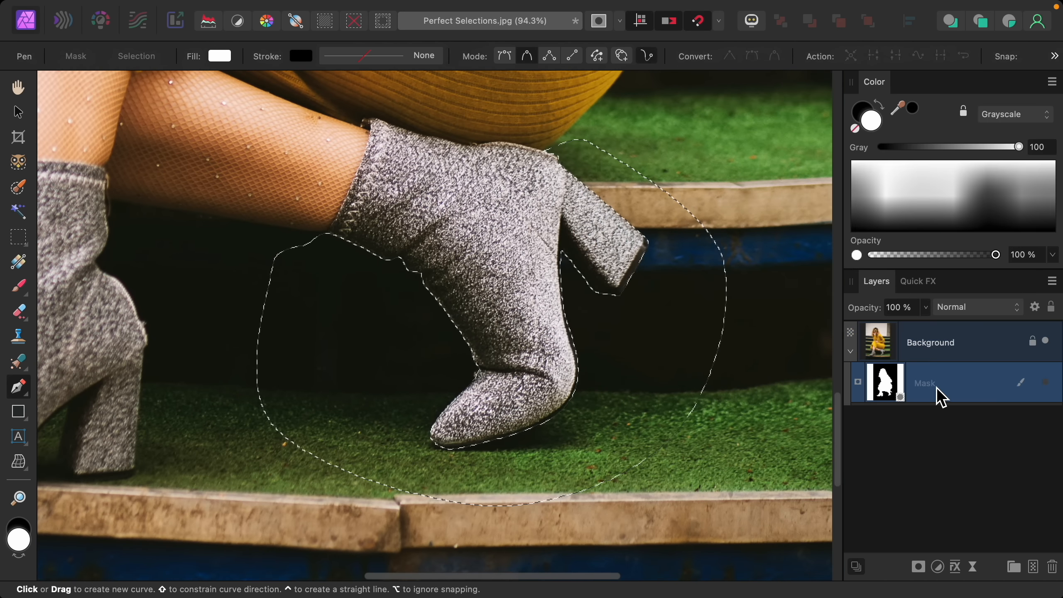
- Show the mask again and paint it black inside the selection along the raised boot's outer edge
{"action": "left_click", "coordinate": [1046, 383]}
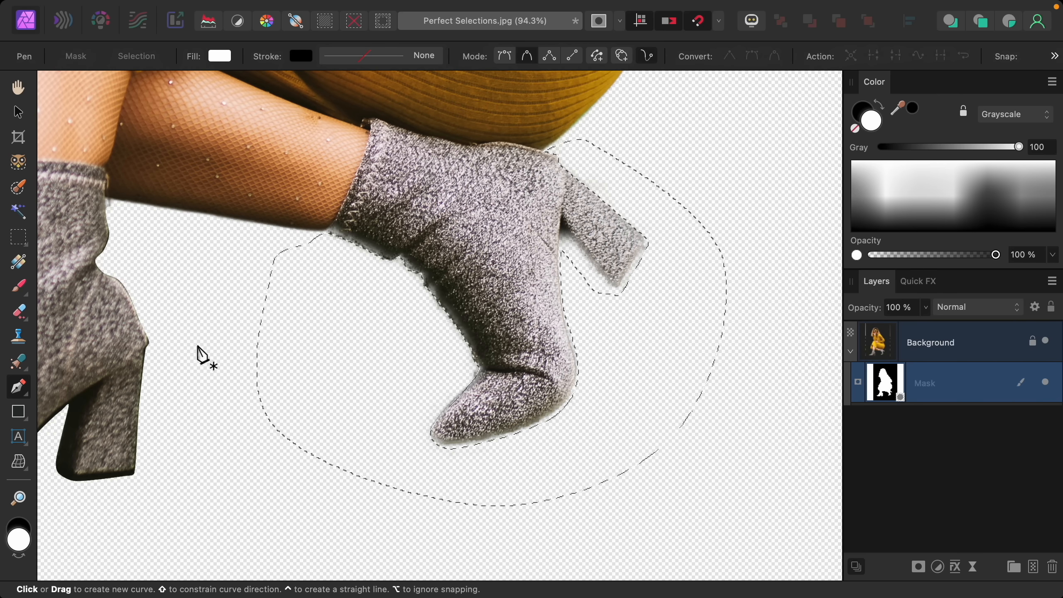
{"action": "left_click", "coordinate": [19, 288]}
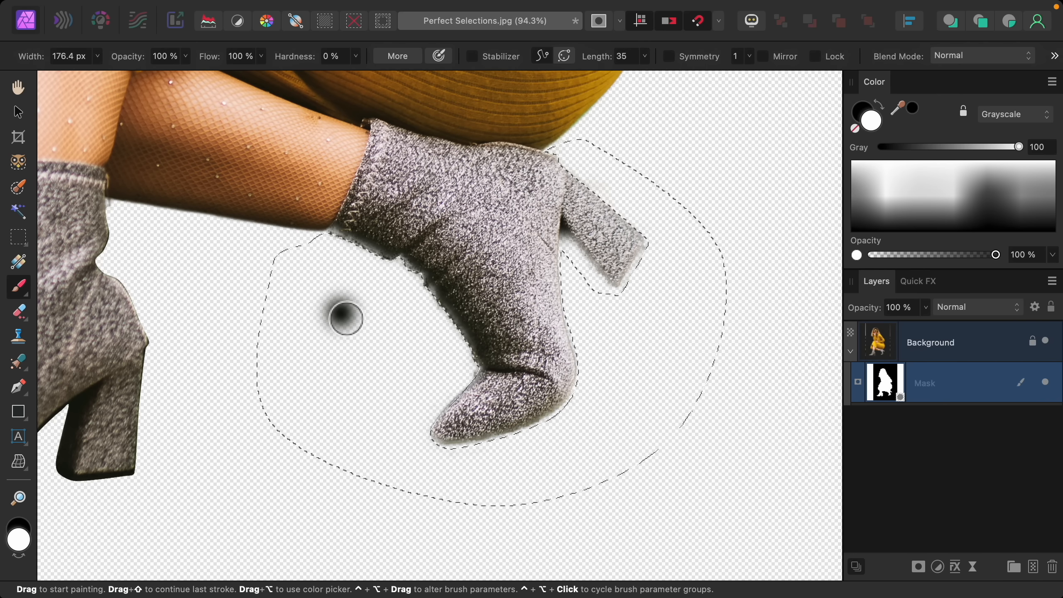
{"action": "key", "text": "x"}
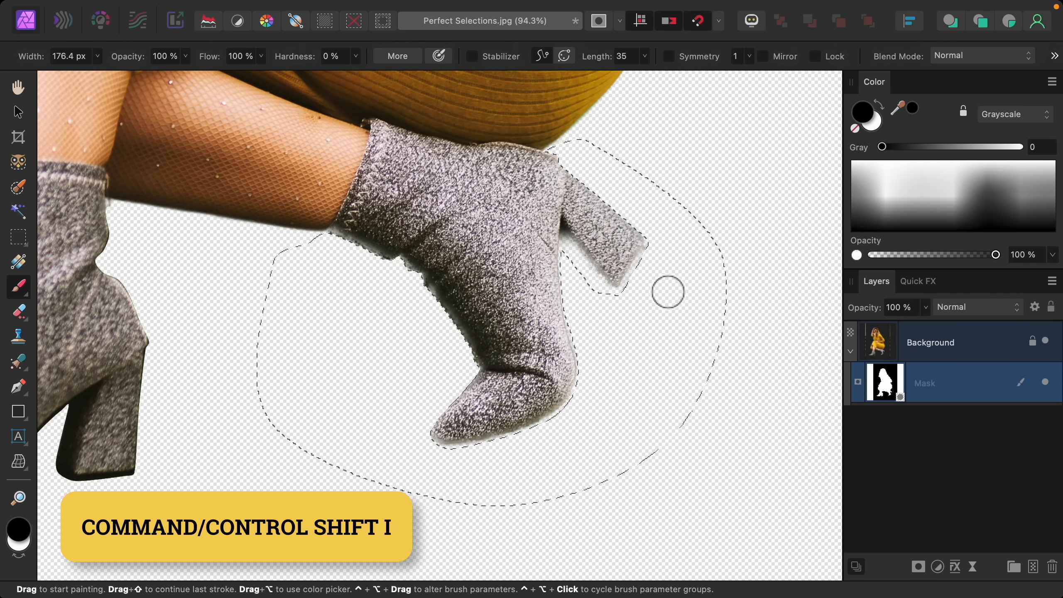
- Invert the selection and paint the mask white along the raised boot's inner edges, using a 48.1 px brush near the cuff
{"action": "left_click", "coordinate": [880, 132]}
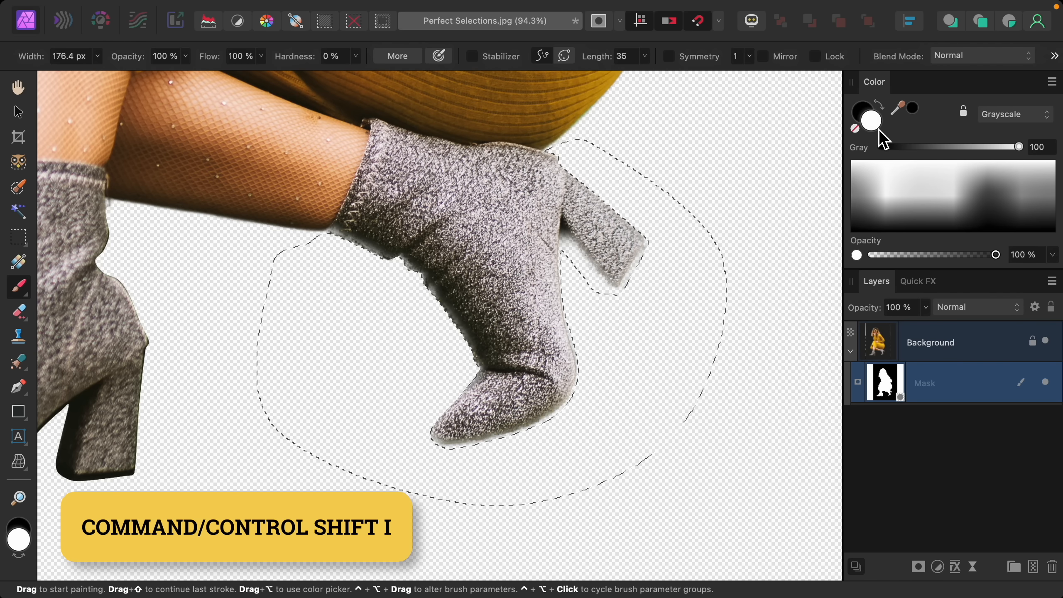
{"action": "mouse_move", "coordinate": [644, 265]}
{"action": "left_mouse_down"}
{"action": "mouse_move", "coordinate": [621, 301]}
{"action": "mouse_move", "coordinate": [590, 273]}
{"action": "left_mouse_up"}
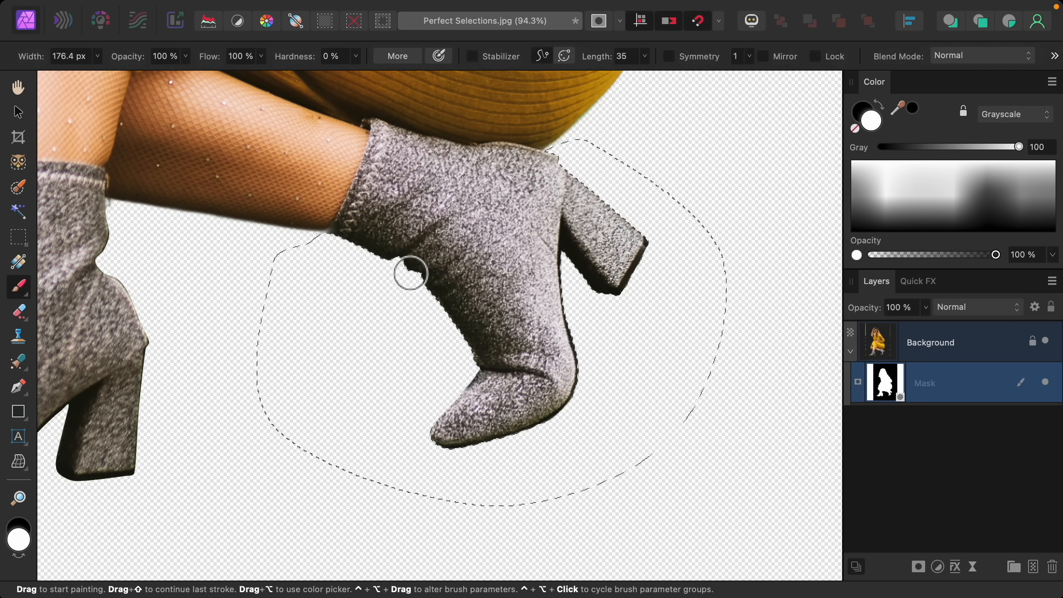
{"action": "scroll", "coordinate": [330, 231], "scroll_direction": "up", "scroll_amount": 5}
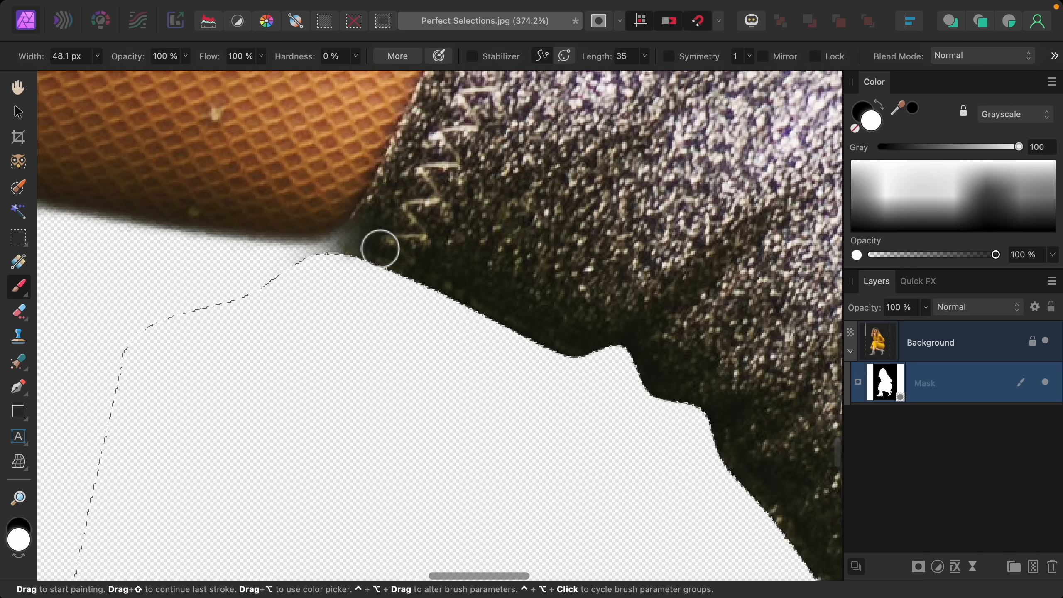
{"action": "scroll", "coordinate": [534, 278], "scroll_direction": "down", "scroll_amount": 6}
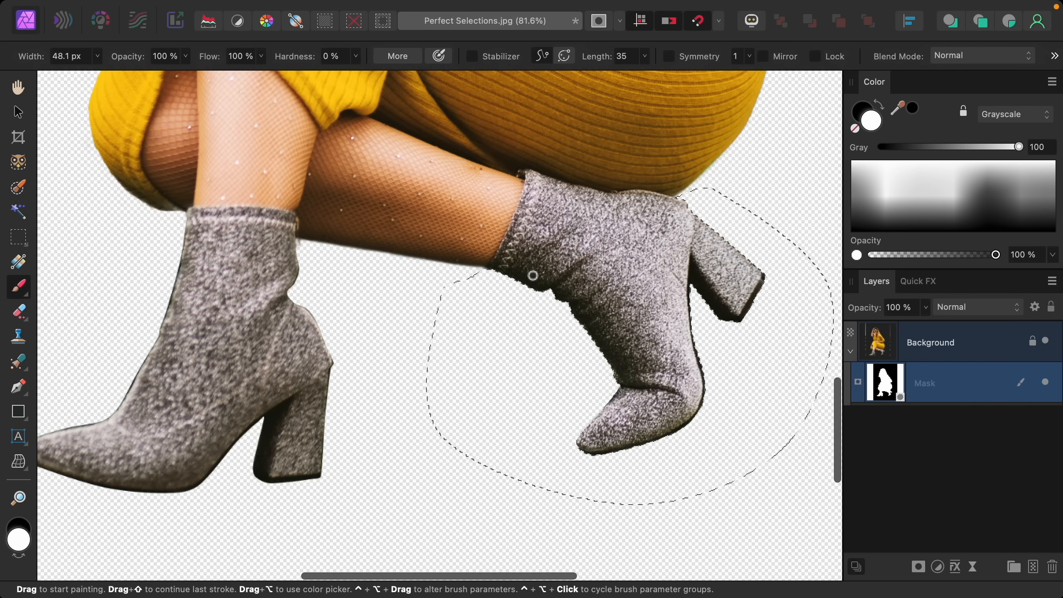
{"action": "scroll", "coordinate": [533, 276], "scroll_direction": "left", "scroll_amount": 1}
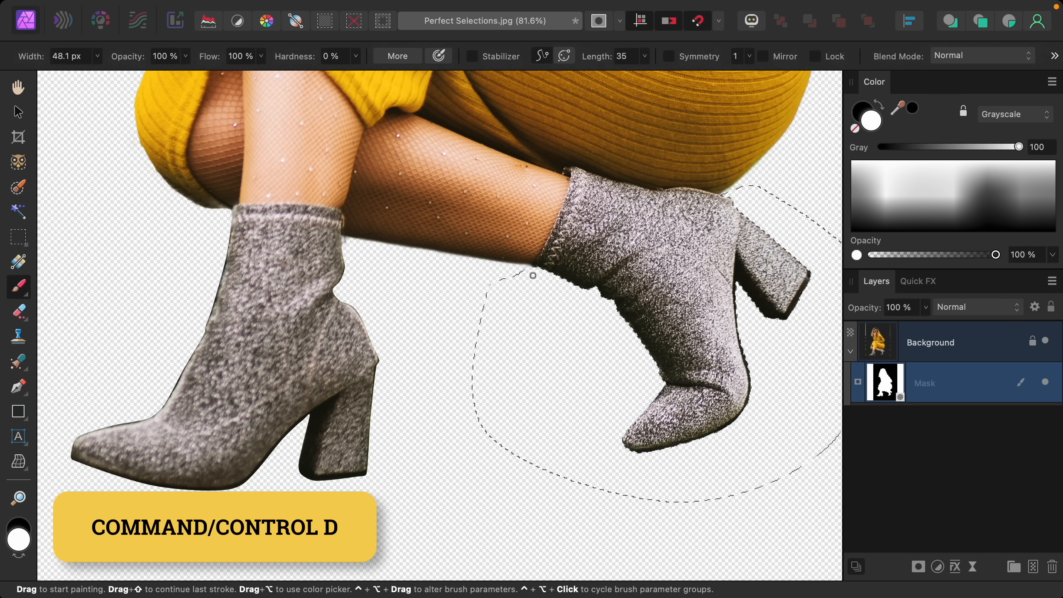
- Clear the selection around the raised boot and check its mask edges up close
{"action": "key", "text": "super+d"}
{"action": "scroll", "coordinate": [707, 398], "scroll_direction": "up", "scroll_amount": 4}
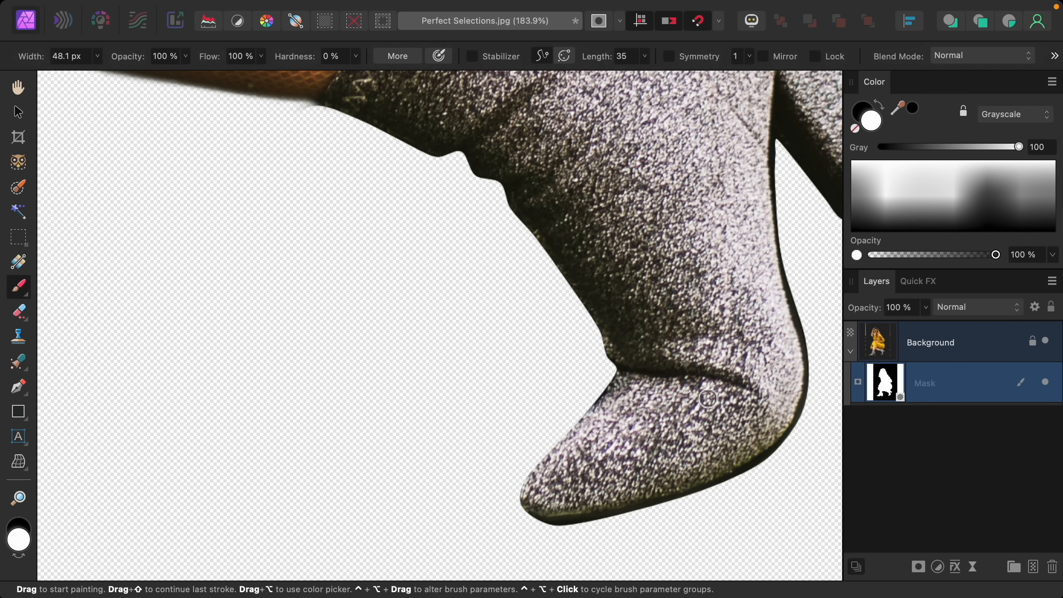
{"action": "scroll", "coordinate": [707, 399], "scroll_direction": "down", "scroll_amount": 4}
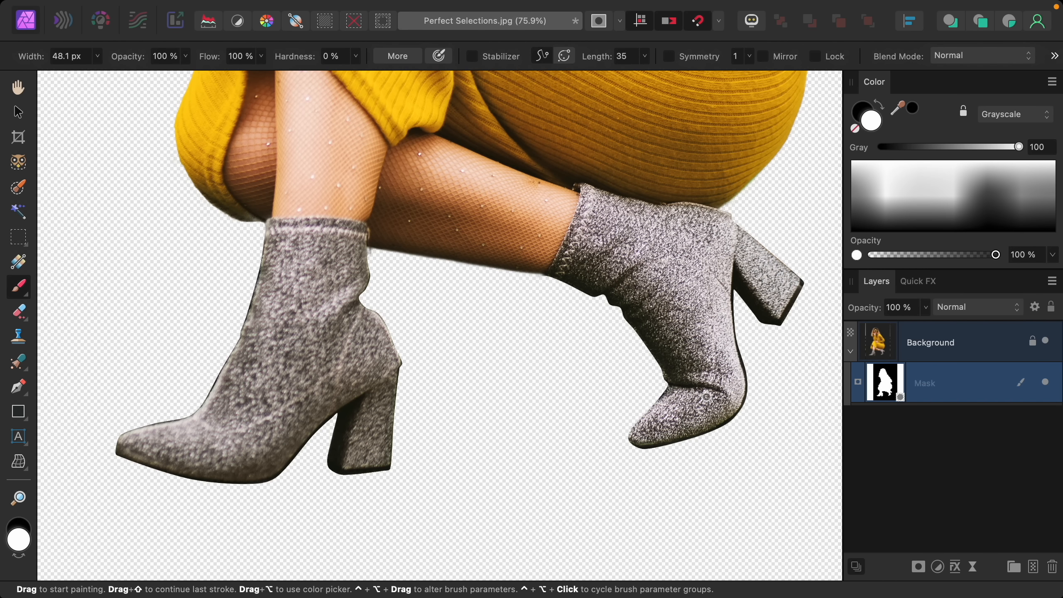
{"action": "scroll", "coordinate": [760, 215], "scroll_direction": "up", "scroll_amount": 5}
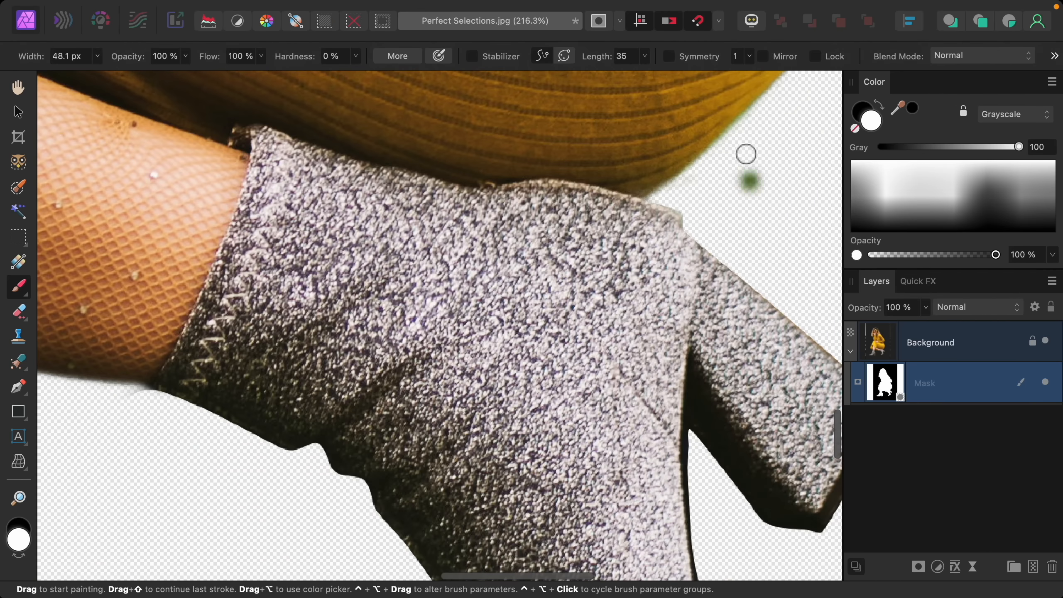
{"action": "scroll", "coordinate": [643, 229], "scroll_direction": "down", "scroll_amount": 4}
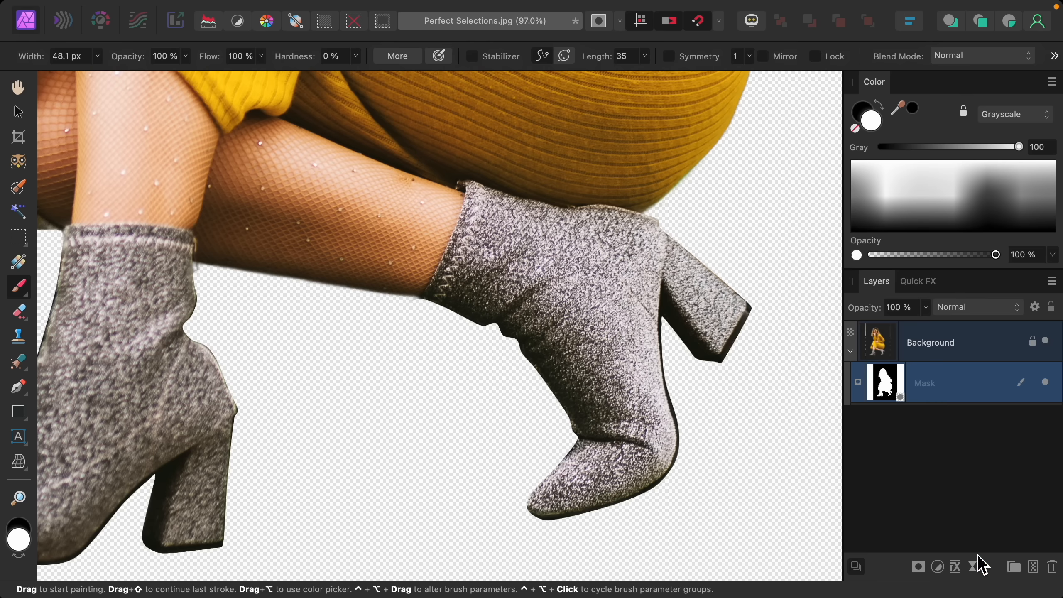
- Add a live Gaussian Blur filter and set its radius to 1 px
{"action": "left_click", "coordinate": [973, 569]}
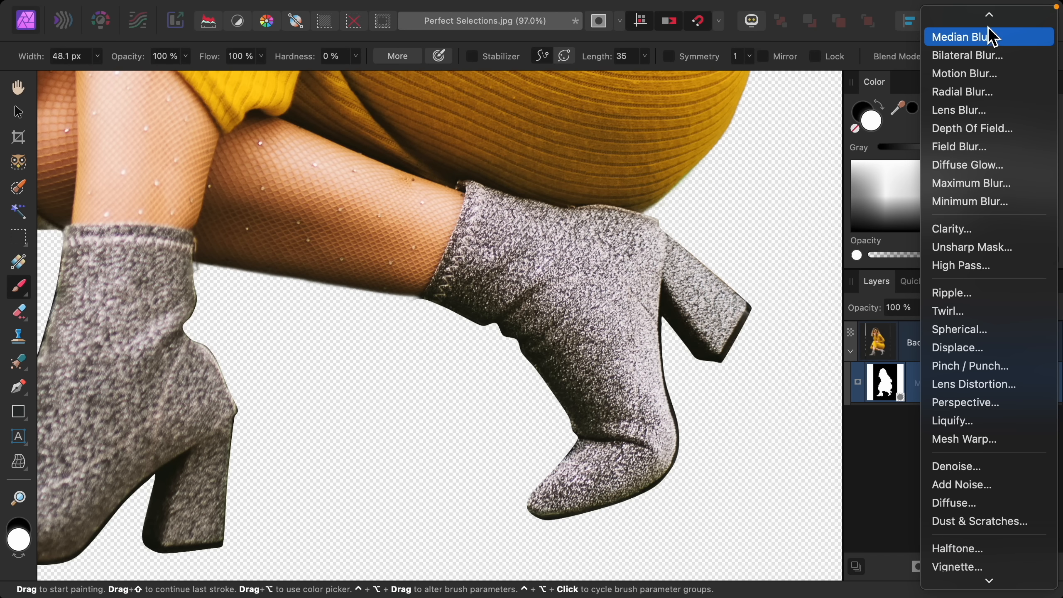
{"action": "left_click", "coordinate": [991, 19]}
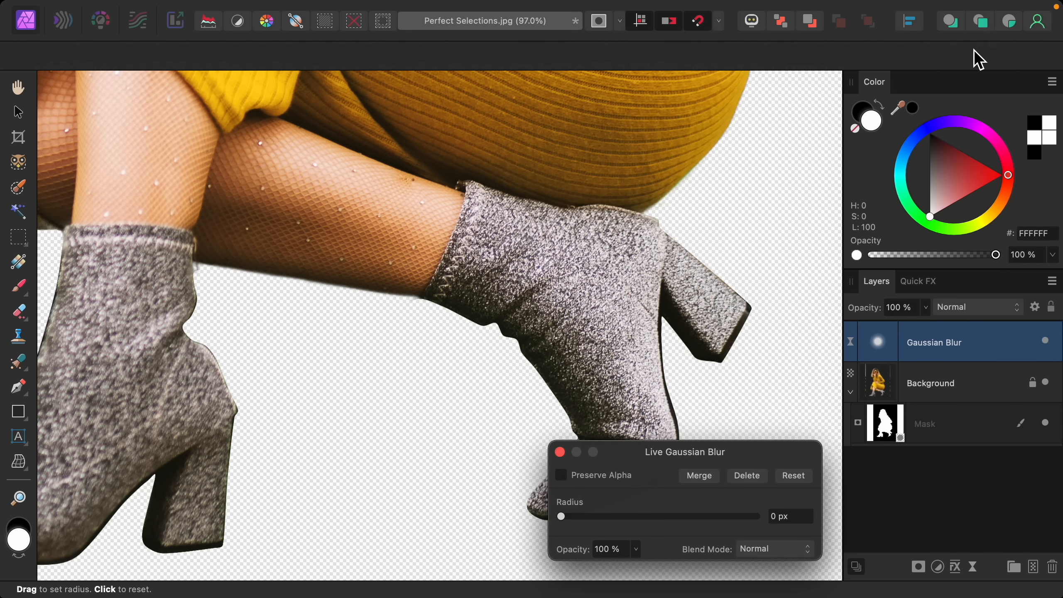
{"action": "left_click_drag", "start_coordinate": [566, 518], "coordinate": [570, 520]}
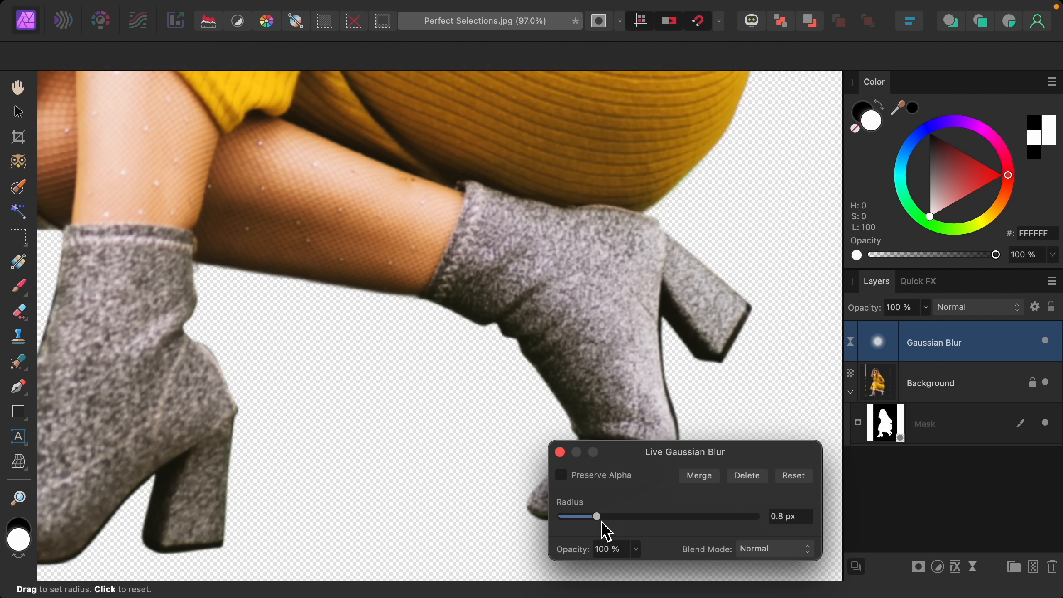
{"action": "left_click_drag", "start_coordinate": [603, 523], "coordinate": [610, 523]}
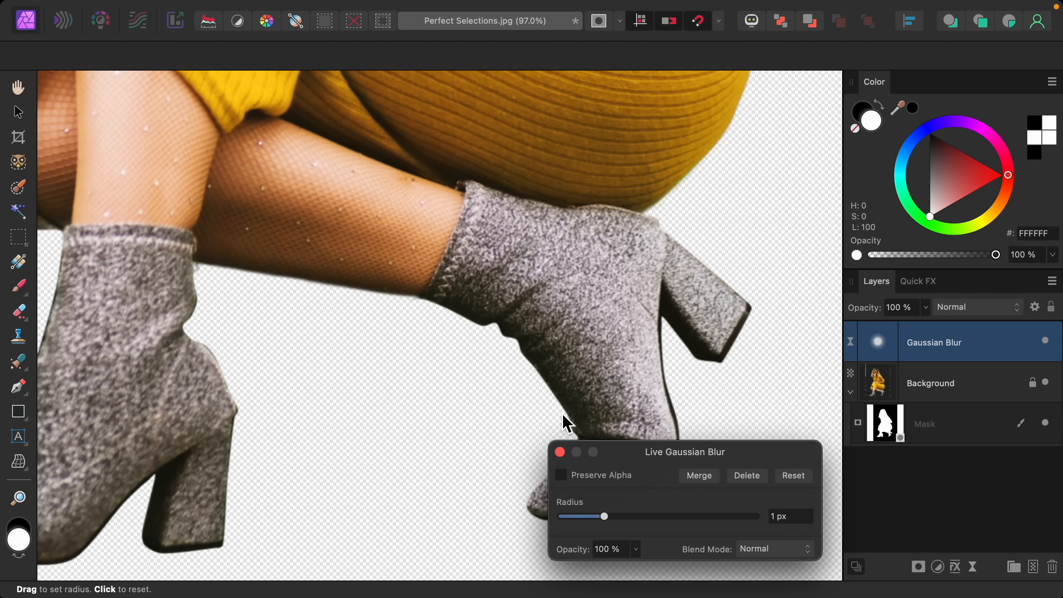
- Nest the Gaussian Blur layer inside the Background layer's mask and expand the mask to reveal it
{"action": "scroll", "coordinate": [564, 416], "scroll_direction": "up", "scroll_amount": 5}
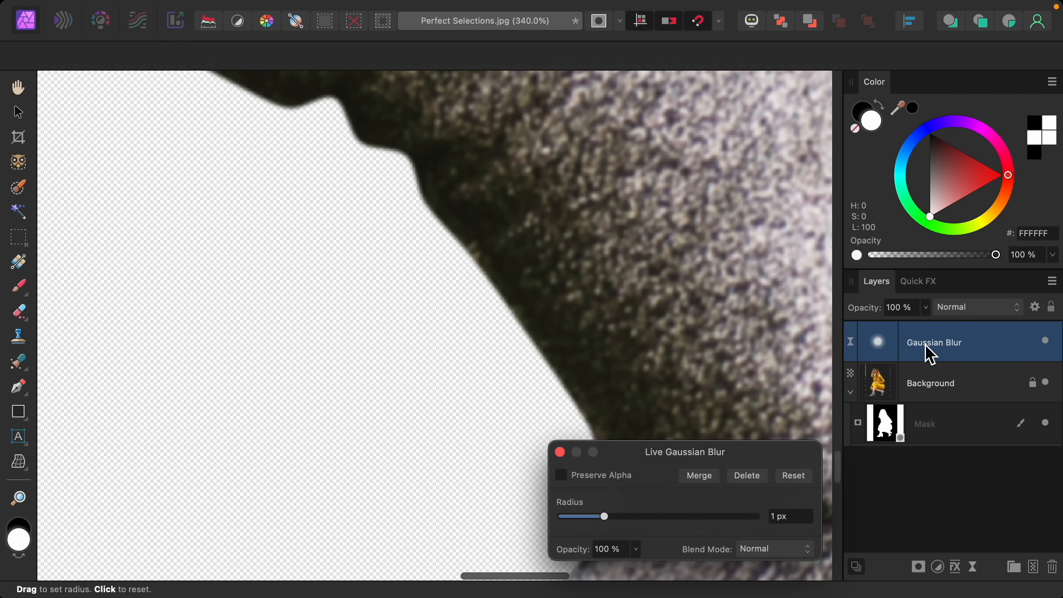
{"action": "left_click_drag", "start_coordinate": [930, 354], "coordinate": [937, 434]}
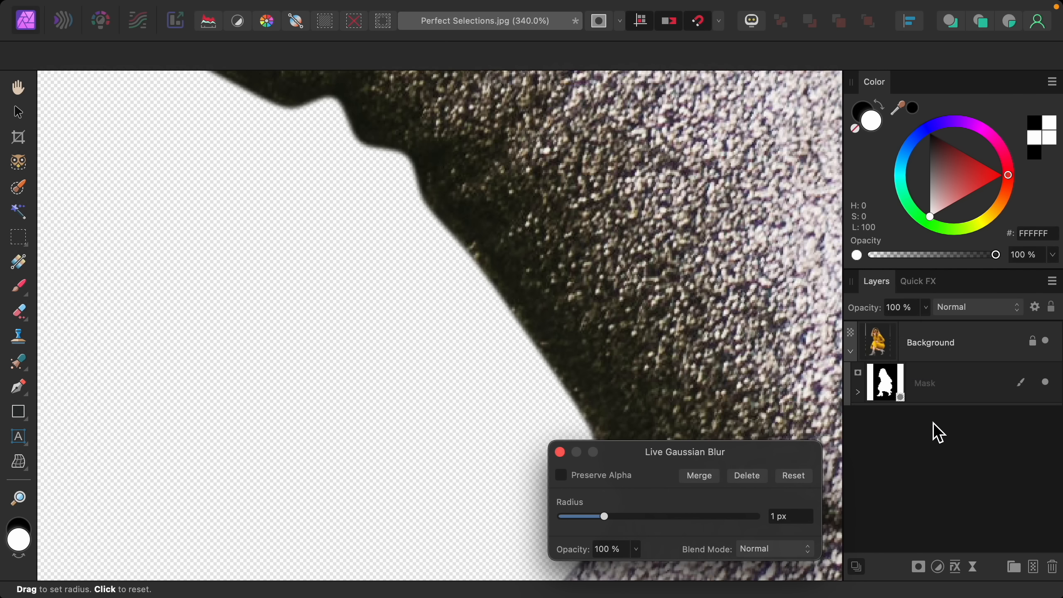
{"action": "left_click", "coordinate": [858, 392]}
- Compare the raised boot's edge with the mask blur hidden and shown, ending with it visible, and close the blur settings
{"action": "left_click", "coordinate": [1047, 428]}
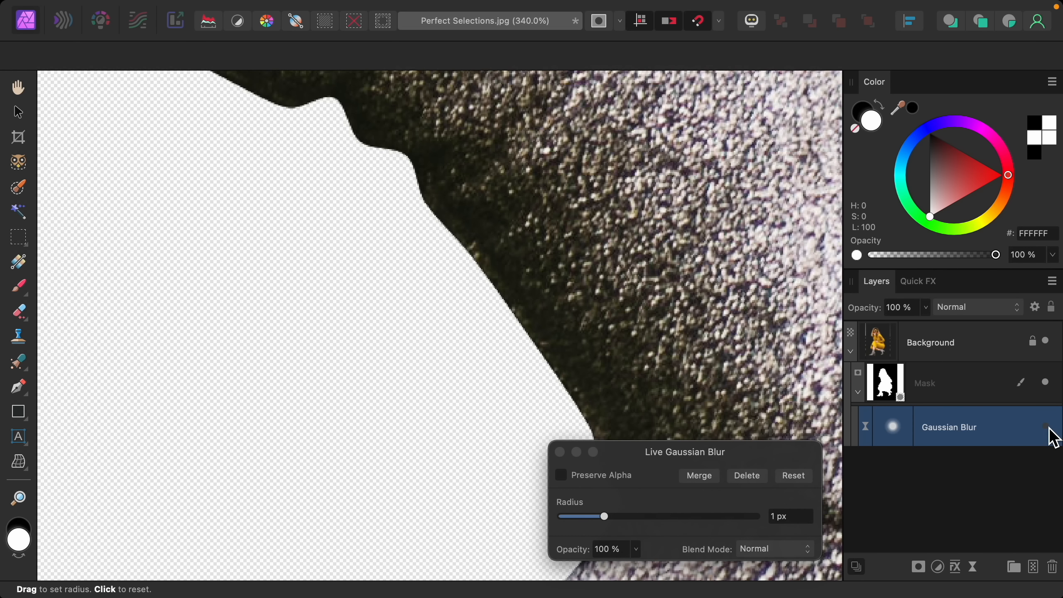
{"action": "left_click", "coordinate": [1048, 428]}
{"action": "left_click", "coordinate": [1048, 428]}
{"action": "left_click", "coordinate": [1048, 429]}
{"action": "left_click", "coordinate": [1048, 428]}
{"action": "left_click", "coordinate": [1048, 428]}
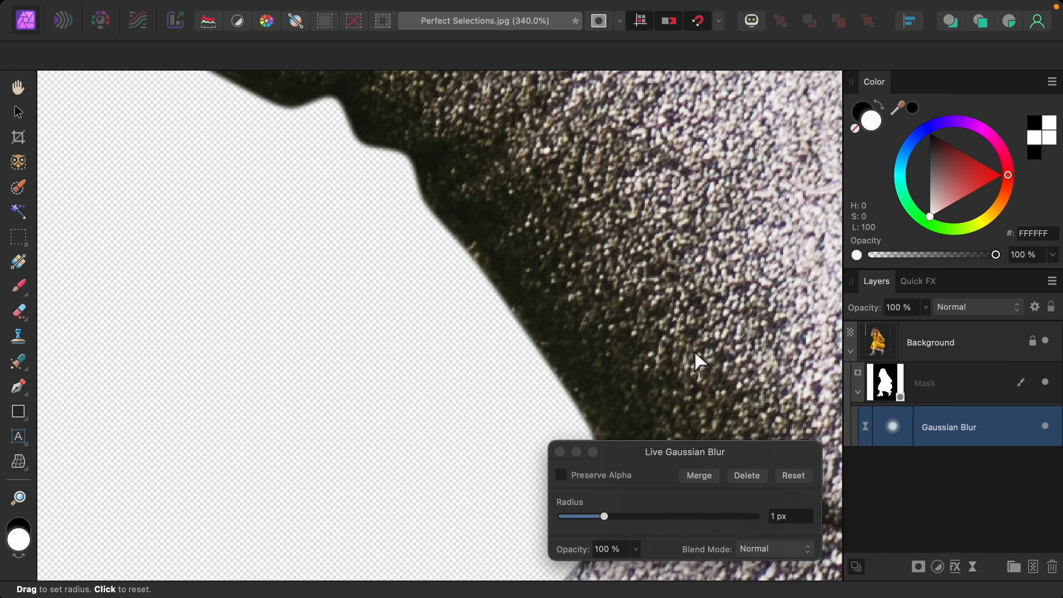
{"action": "scroll", "coordinate": [698, 361], "scroll_direction": "down", "scroll_amount": 10}
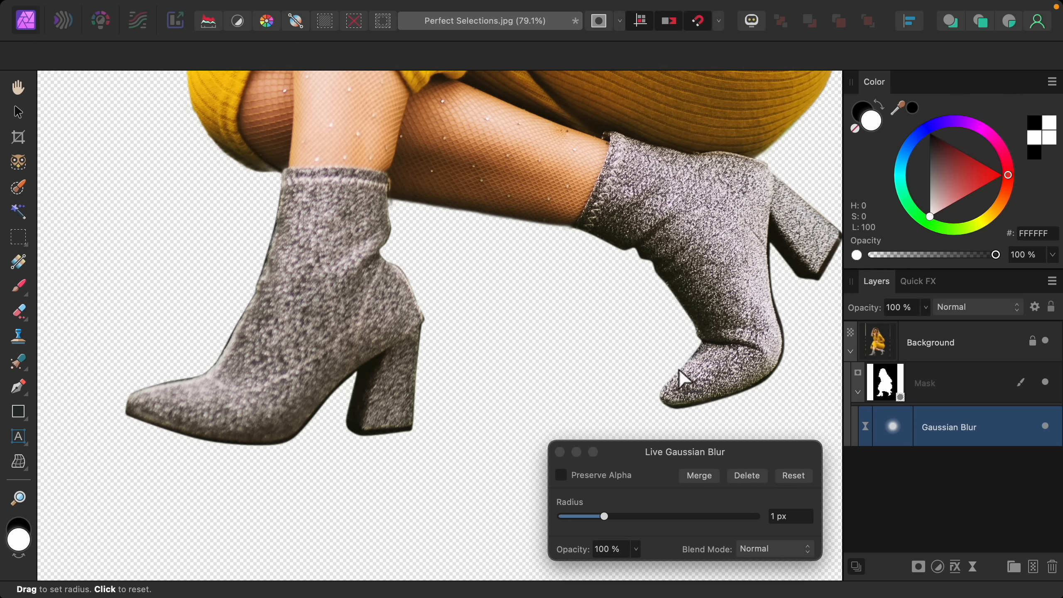
{"action": "left_click", "coordinate": [560, 452]}
- Create an empty pixel layer, move it above the Background layer, and collapse the Background layer's contents
{"action": "key", "text": "b"}
{"action": "scroll", "coordinate": [548, 373], "scroll_direction": "up", "scroll_amount": 3}
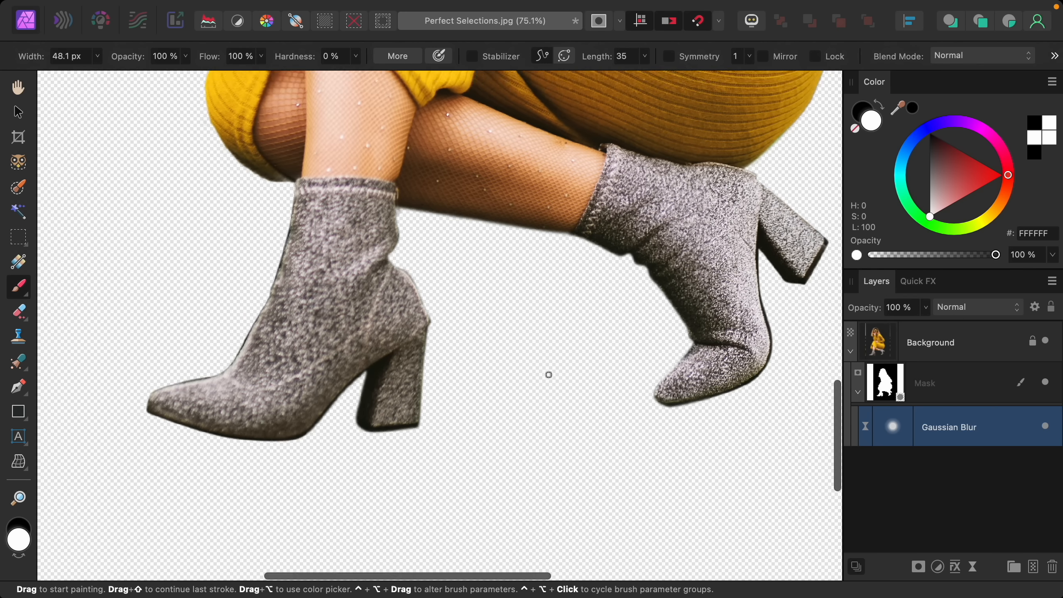
{"action": "scroll", "coordinate": [548, 374], "scroll_direction": "up", "scroll_amount": 2}
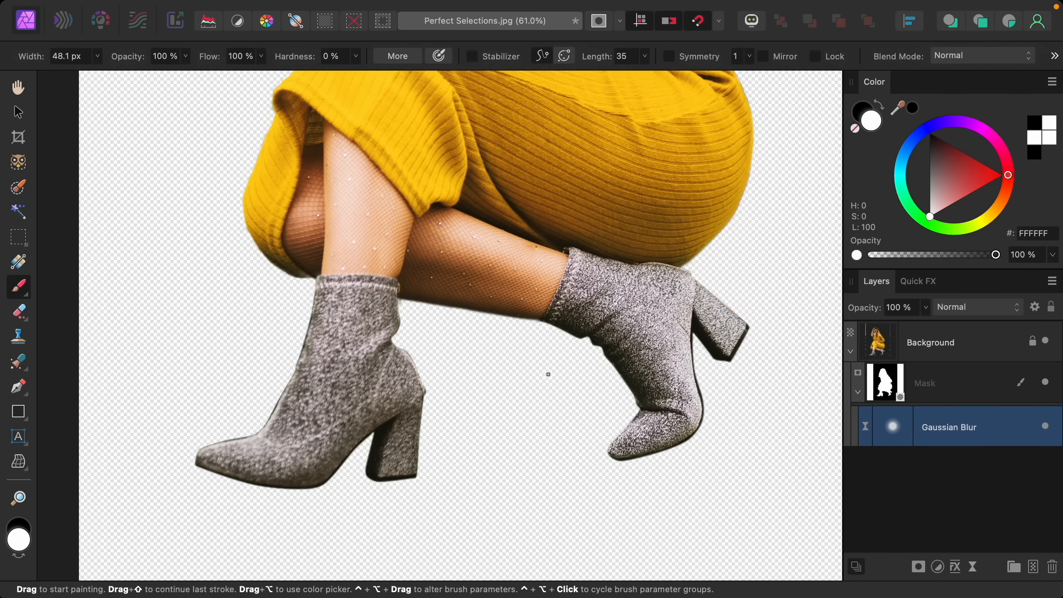
{"action": "scroll", "coordinate": [548, 374], "scroll_direction": "up", "scroll_amount": 15}
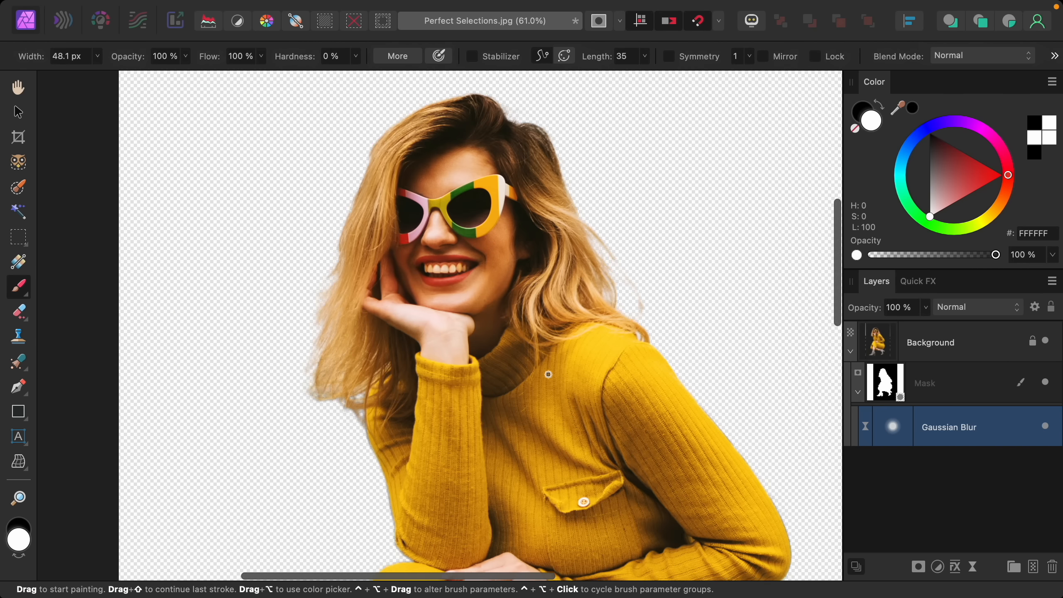
{"action": "scroll", "coordinate": [476, 288], "scroll_direction": "up", "scroll_amount": 5}
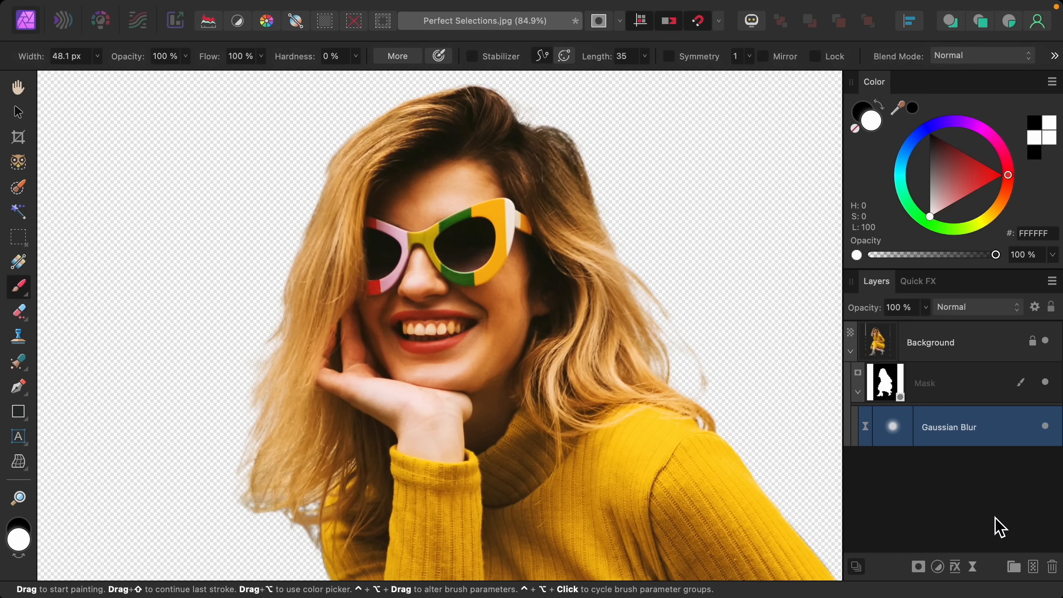
{"action": "left_click", "coordinate": [1033, 566]}
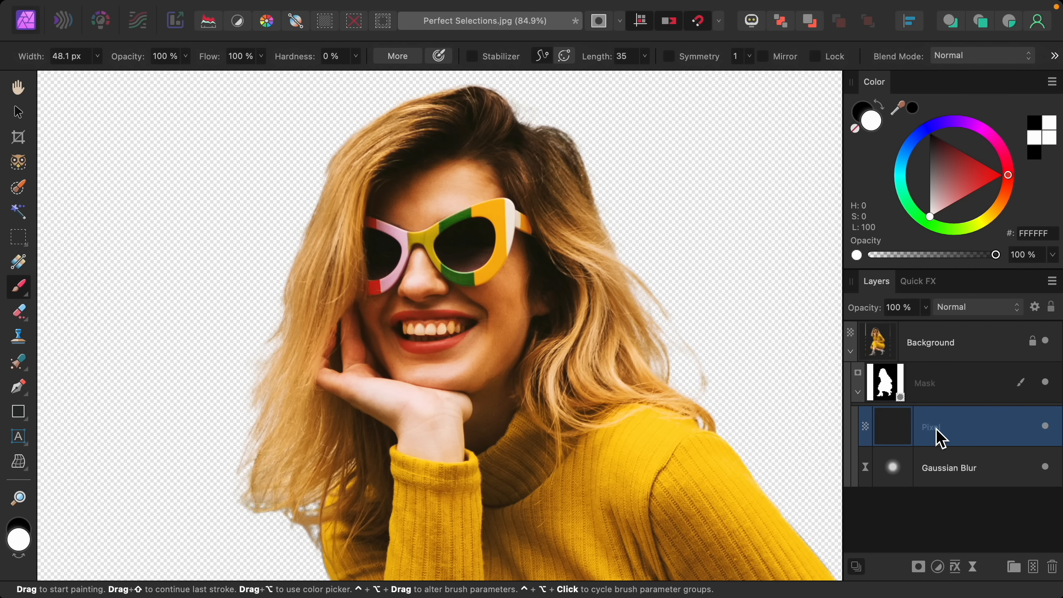
{"action": "left_click_drag", "start_coordinate": [940, 437], "coordinate": [938, 335]}
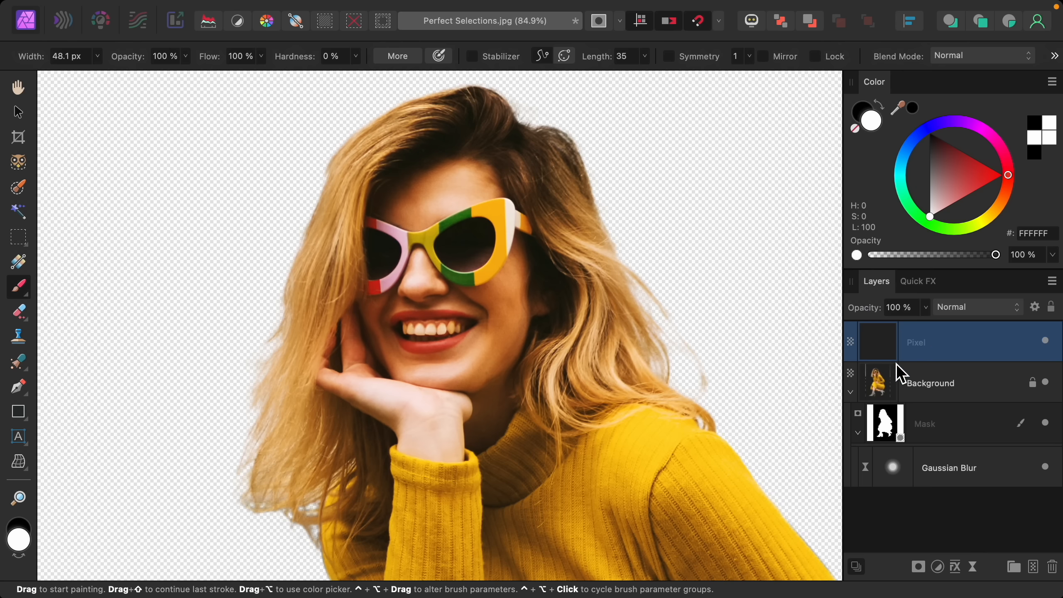
{"action": "left_click", "coordinate": [851, 392]}
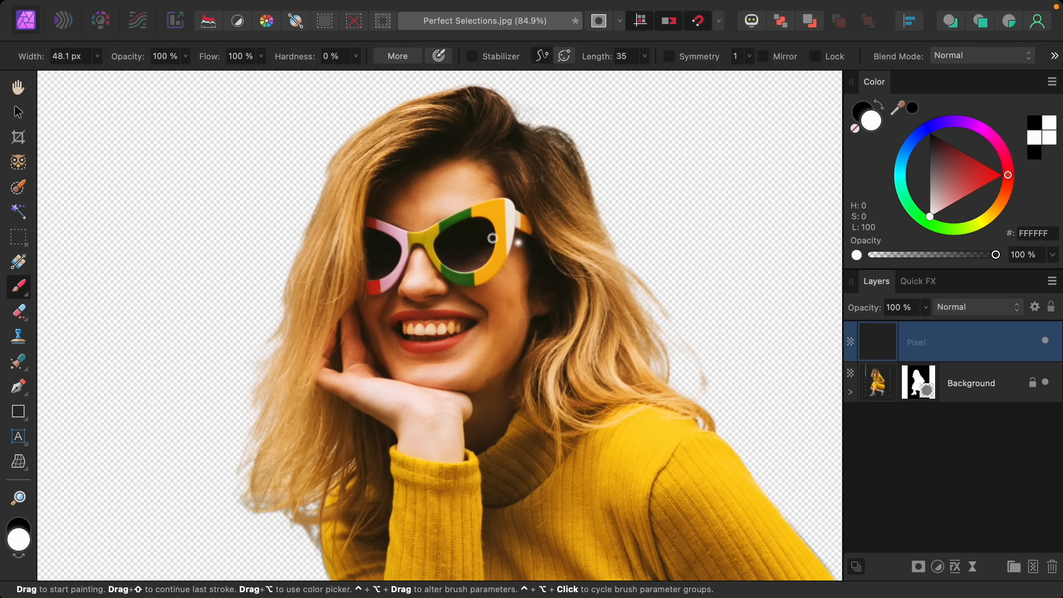
- Set the paint brush to 10% flow and 11.1 px width for drawing hair strands
{"action": "left_click_drag", "start_coordinate": [214, 60], "coordinate": [140, 81]}
{"action": "scroll", "coordinate": [696, 339], "scroll_direction": "up", "scroll_amount": 5}
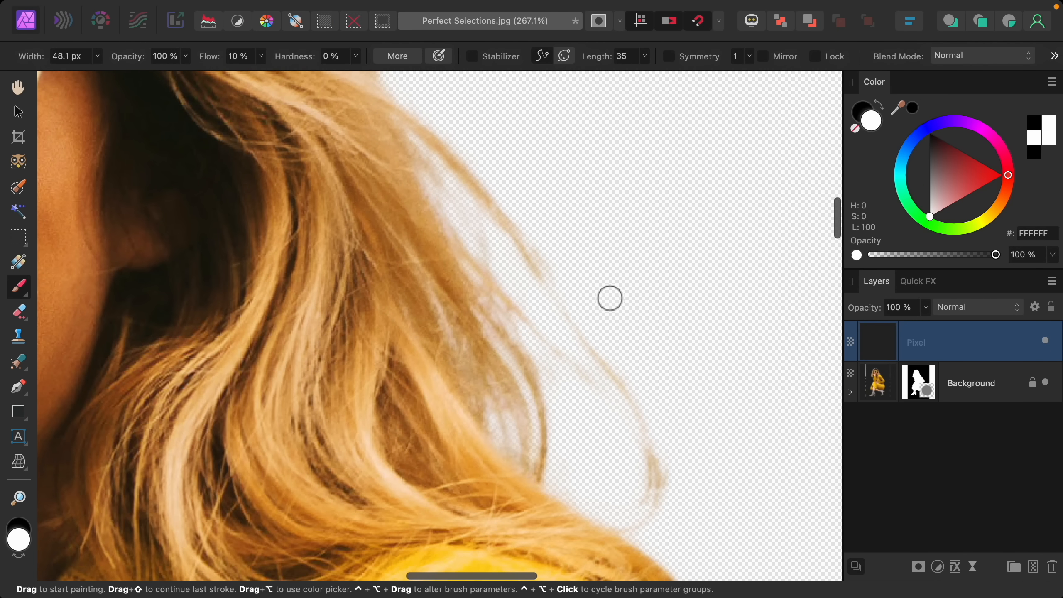
{"action": "key", "text": "bracketleft"}
{"action": "key", "text": "bracketleft"}
{"action": "key", "text": "bracketleft"}
{"action": "key", "text": "bracketleft"}
{"action": "key", "text": "bracketleft"}
{"action": "key", "text": "bracketleft"}
{"action": "key", "text": "bracketleft"}
{"action": "key", "text": "bracketleft"}
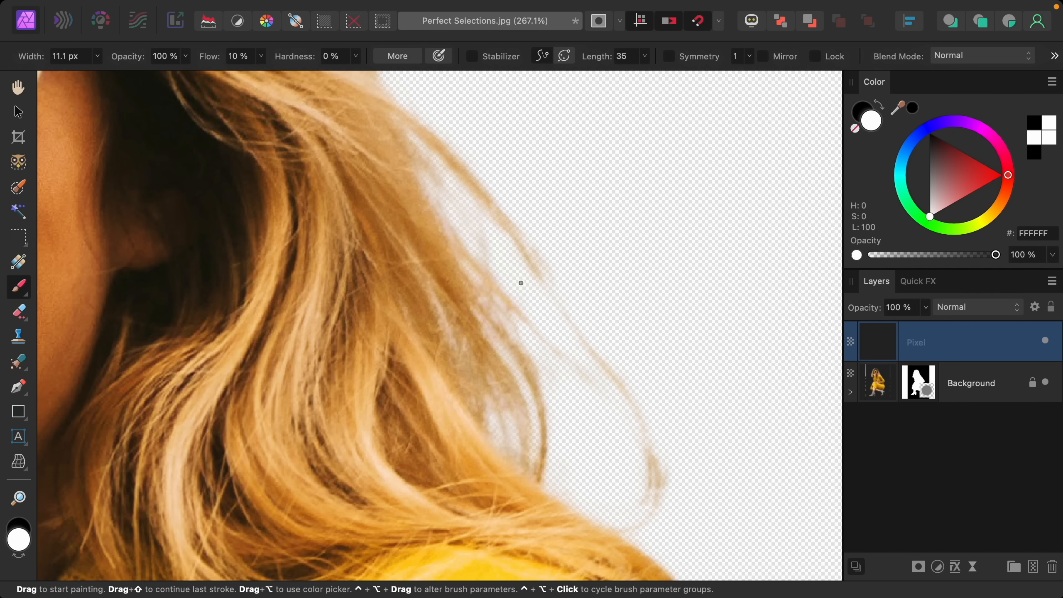
- Sample golden hair colour D69948 and paint curved strands along the thin outer locks above the shoulder on the new pixel layer
{"action": "left_click", "coordinate": [439, 245], "text": "alt"}
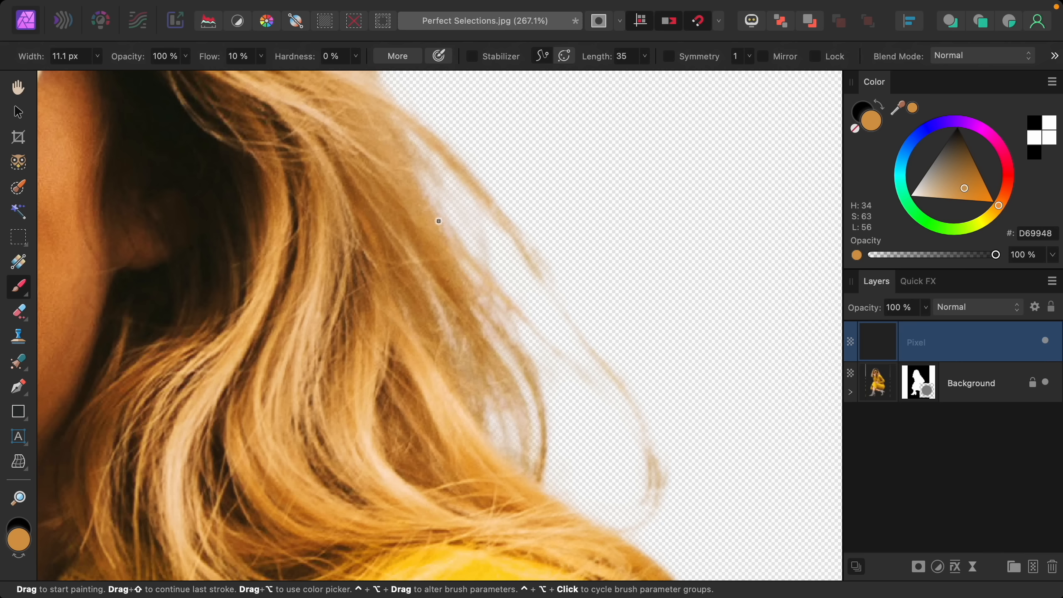
{"action": "left_click_drag", "start_coordinate": [439, 220], "coordinate": [537, 348]}
{"action": "left_click_drag", "start_coordinate": [464, 265], "coordinate": [553, 402]}
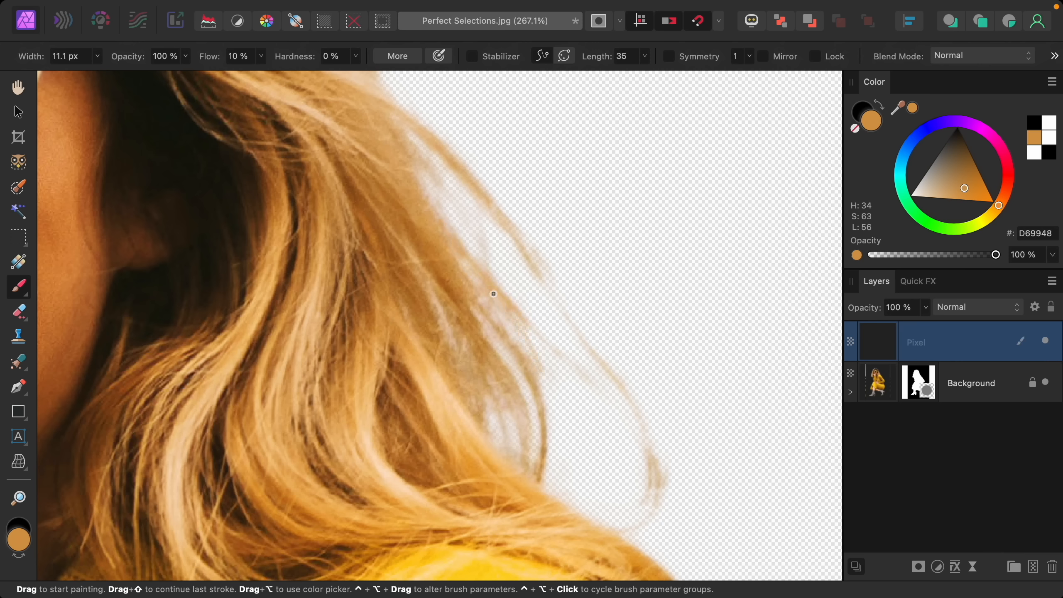
{"action": "left_click_drag", "start_coordinate": [493, 294], "coordinate": [546, 402]}
{"action": "mouse_move", "coordinate": [430, 163]}
{"action": "left_mouse_down"}
{"action": "mouse_move", "coordinate": [451, 235]}
{"action": "mouse_move", "coordinate": [446, 214]}
{"action": "mouse_move", "coordinate": [503, 328]}
{"action": "mouse_move", "coordinate": [597, 397]}
{"action": "left_mouse_up"}
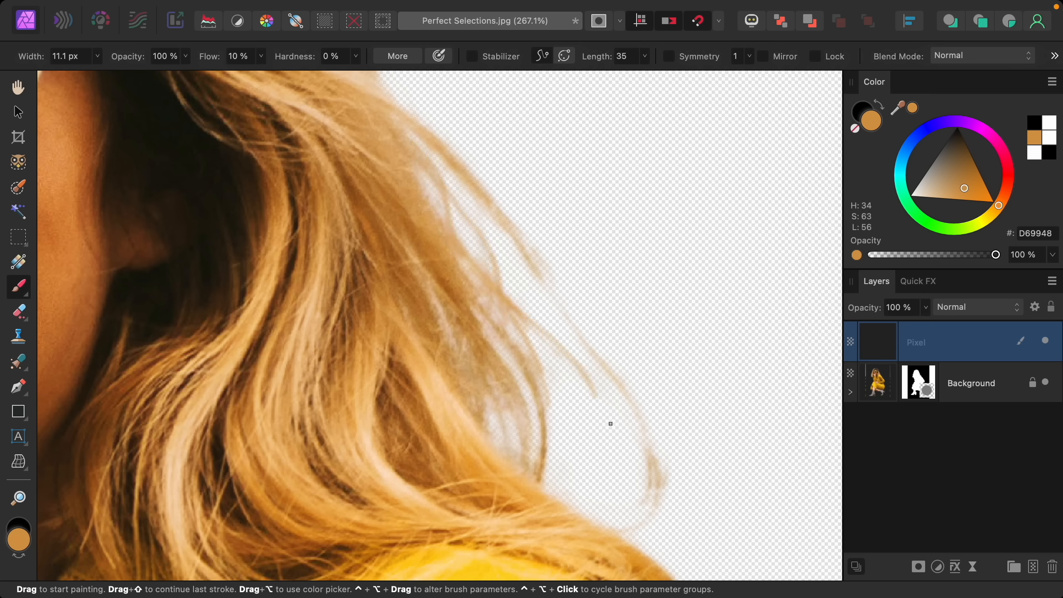
{"action": "mouse_move", "coordinate": [544, 275]}
{"action": "left_mouse_down"}
{"action": "mouse_move", "coordinate": [625, 408]}
{"action": "mouse_move", "coordinate": [657, 441]}
{"action": "mouse_move", "coordinate": [661, 506]}
{"action": "left_mouse_up"}
{"action": "left_click_drag", "start_coordinate": [637, 392], "coordinate": [638, 519]}
{"action": "left_click_drag", "start_coordinate": [547, 452], "coordinate": [528, 493]}
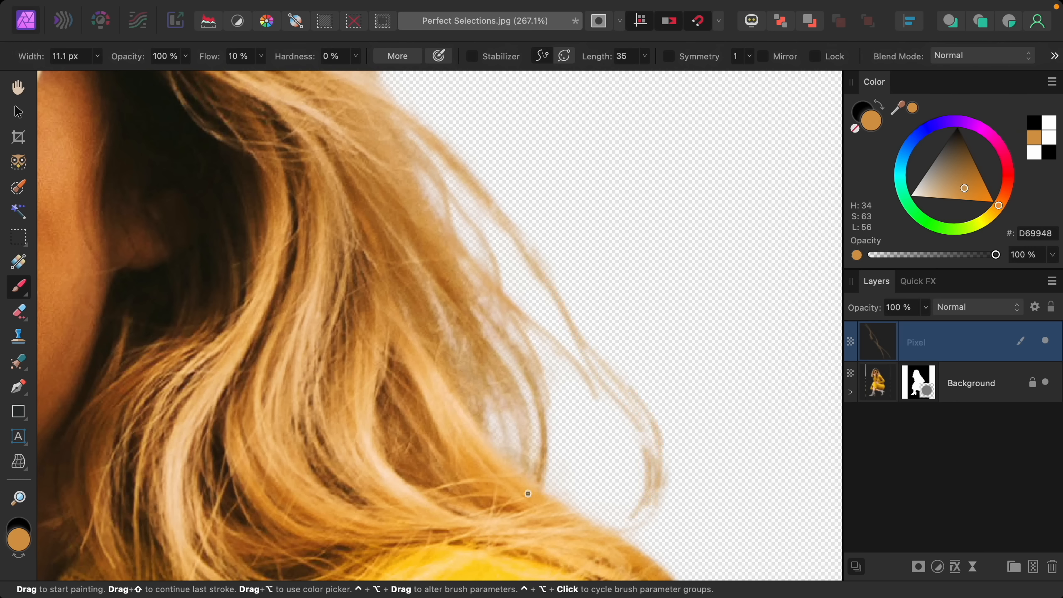
{"action": "mouse_move", "coordinate": [501, 456]}
{"action": "left_mouse_down"}
{"action": "mouse_move", "coordinate": [506, 384]}
{"action": "mouse_move", "coordinate": [544, 381]}
{"action": "mouse_move", "coordinate": [559, 313]}
{"action": "left_mouse_up"}
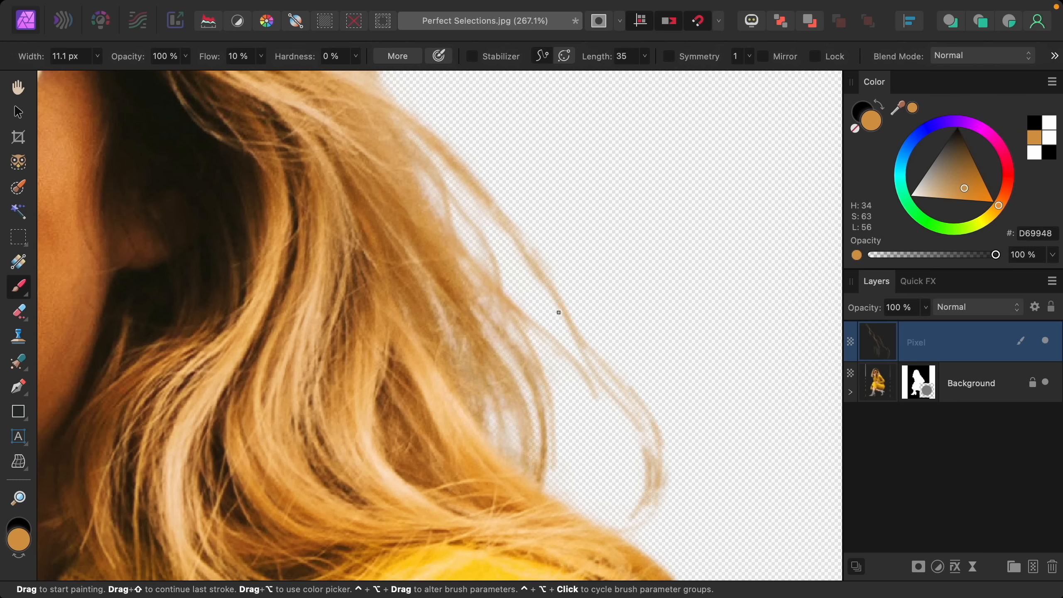
- Narrow the brush to 4.2 px and paint finer strands in the gap between the hair and the loose outer lock
{"action": "key", "text": "bracketleft"}
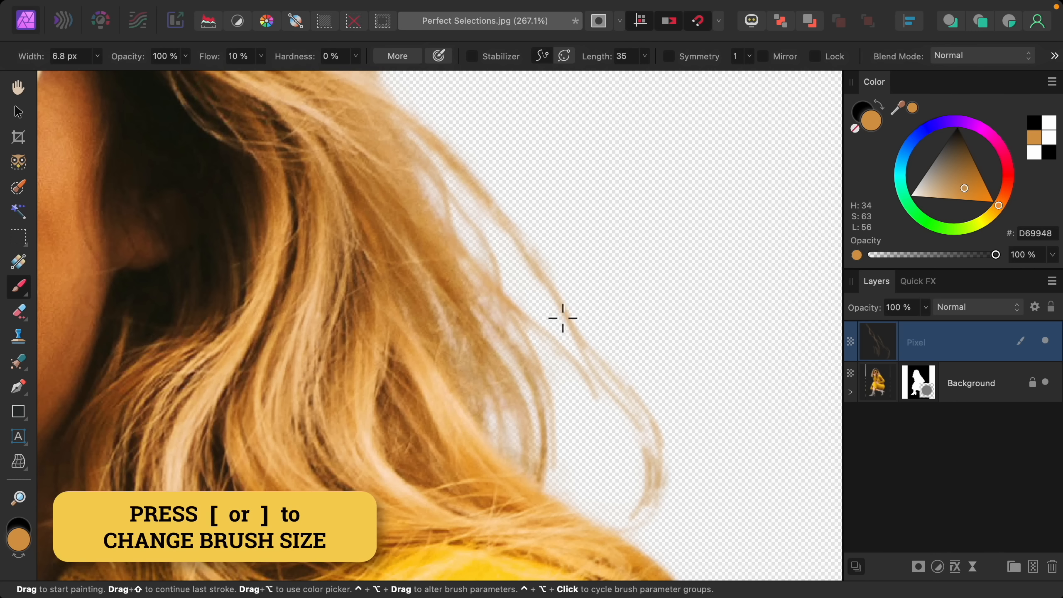
{"action": "key", "text": "bracketleft"}
{"action": "mouse_move", "coordinate": [485, 211]}
{"action": "left_mouse_down"}
{"action": "mouse_move", "coordinate": [510, 286]}
{"action": "mouse_move", "coordinate": [547, 335]}
{"action": "left_mouse_up"}
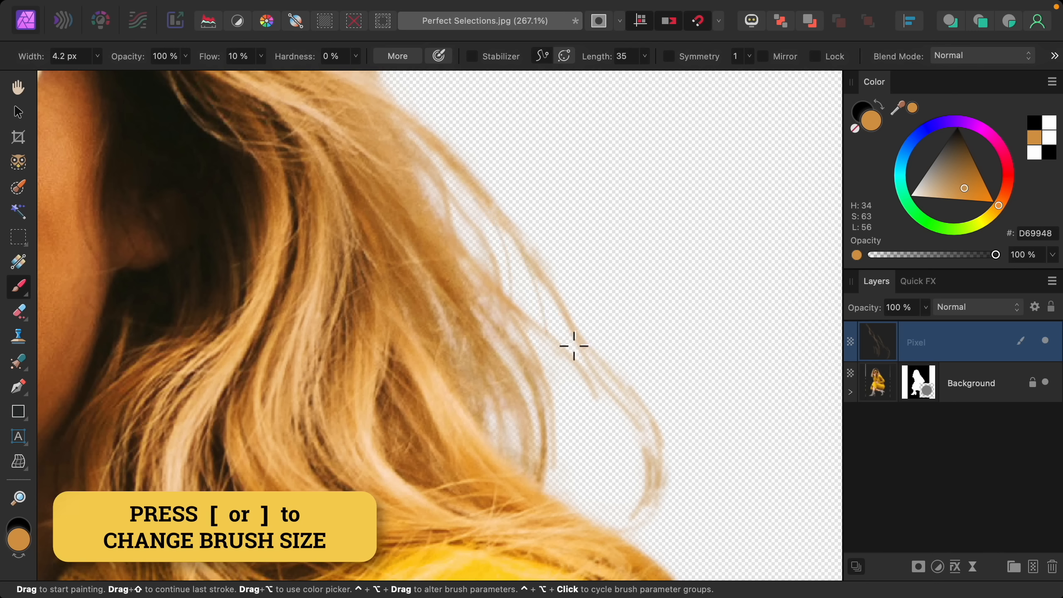
- Paint very thin strands through the gap with a 1.9 px brush, adding darker ones in sampled hair brown 95602A
{"action": "key", "text": "bracketleft"}
{"action": "key", "text": "bracketleft"}
{"action": "key", "text": "bracketleft"}
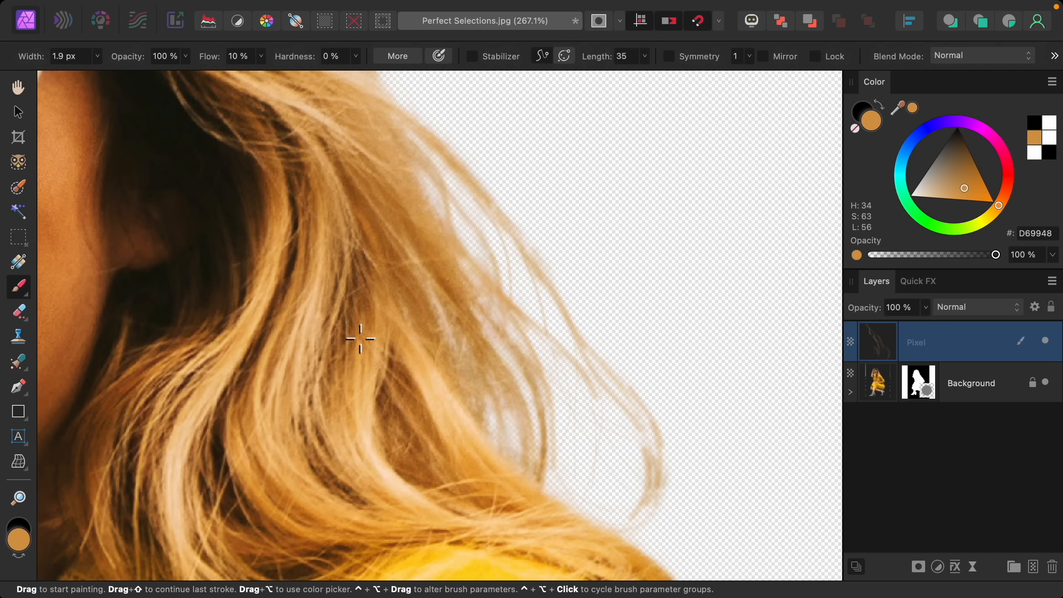
{"action": "key", "text": "alt"}
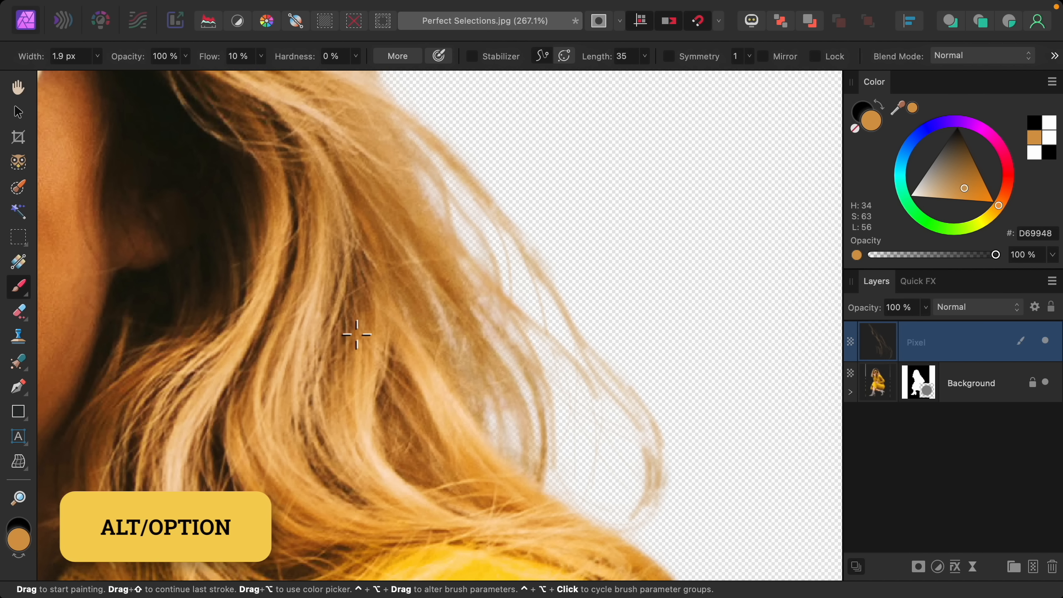
{"action": "left_click", "coordinate": [356, 334], "text": "alt"}
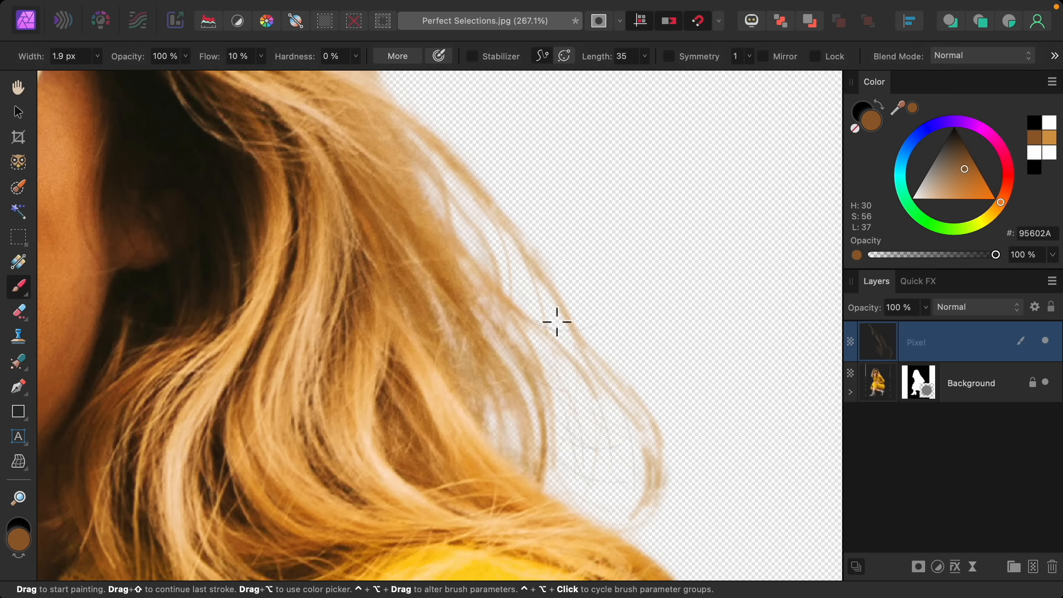
{"action": "left_click_drag", "start_coordinate": [555, 318], "coordinate": [511, 268]}
- Widen the brush to 2.8 px and paint strands along the outer hair edge beside the sunglasses in sampled C78B42 and dark brown 4E361A
{"action": "scroll", "coordinate": [548, 278], "scroll_direction": "up", "scroll_amount": 5}
{"action": "scroll", "coordinate": [549, 278], "scroll_direction": "left", "scroll_amount": 3}
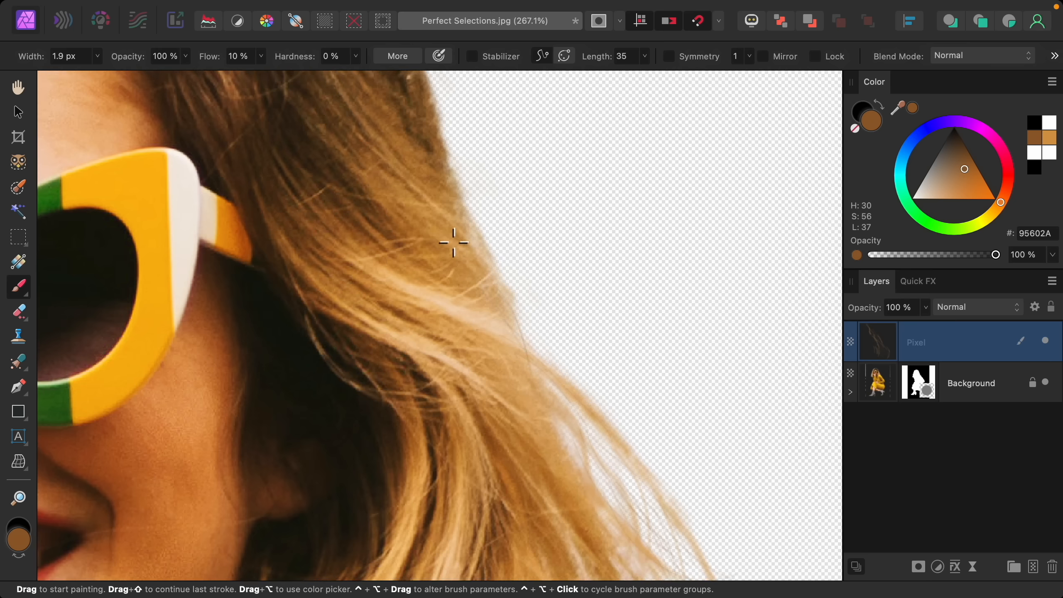
{"action": "left_click", "coordinate": [454, 242], "text": "alt"}
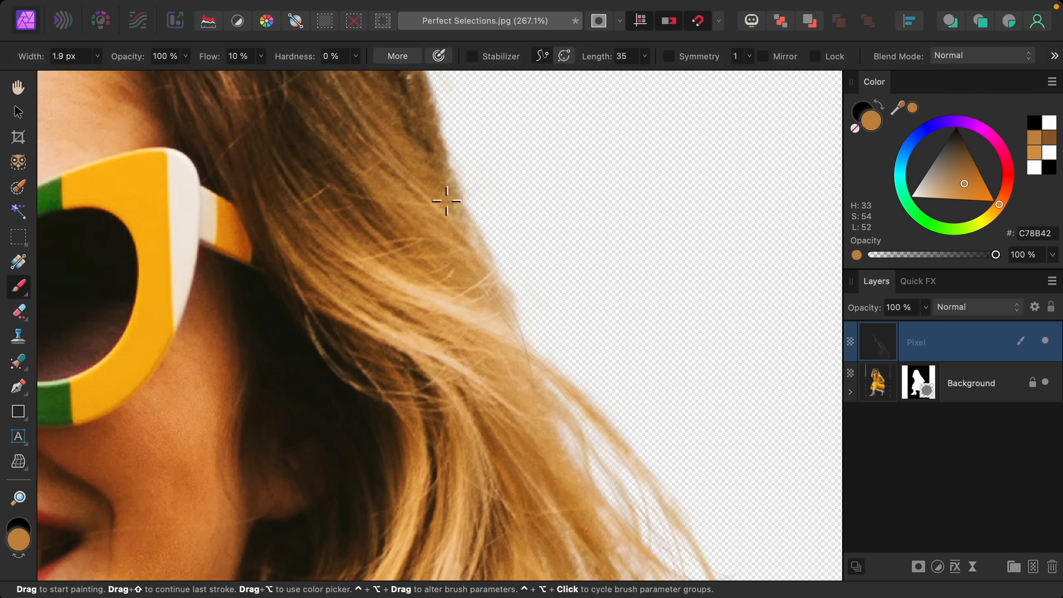
{"action": "key", "text": "bracketright"}
{"action": "scroll", "coordinate": [501, 260], "scroll_direction": "up", "scroll_amount": 4}
{"action": "scroll", "coordinate": [501, 259], "scroll_direction": "left", "scroll_amount": 2}
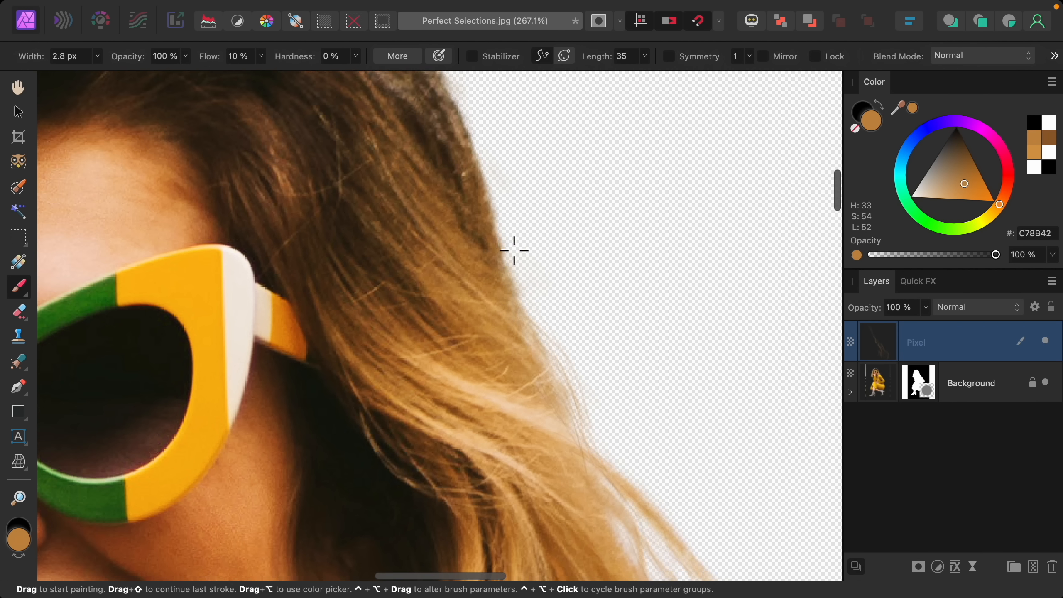
{"action": "left_click", "coordinate": [479, 159], "text": "alt"}
{"action": "left_click_drag", "start_coordinate": [501, 221], "coordinate": [563, 380]}
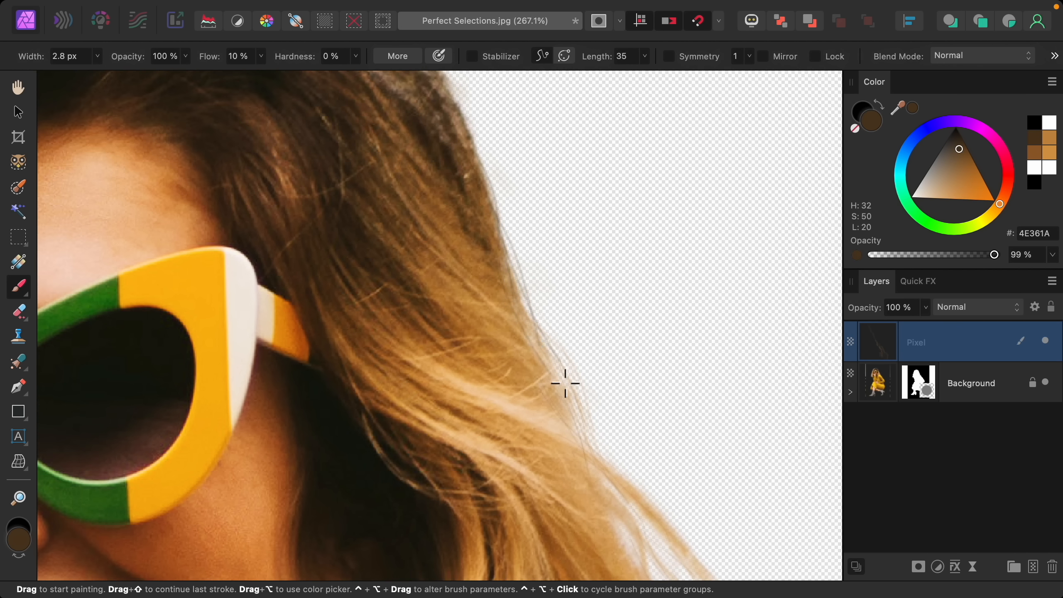
{"action": "scroll", "coordinate": [515, 221], "scroll_direction": "up", "scroll_amount": 5}
{"action": "scroll", "coordinate": [515, 221], "scroll_direction": "left", "scroll_amount": 2}
{"action": "left_click_drag", "start_coordinate": [515, 221], "coordinate": [551, 304]}
- Paint fine flyaway strands over the dark crown and parting, sampling hair brown 634428
{"action": "scroll", "coordinate": [482, 247], "scroll_direction": "up", "scroll_amount": 3}
{"action": "left_click_drag", "start_coordinate": [482, 246], "coordinate": [526, 219]}
{"action": "mouse_move", "coordinate": [473, 240]}
{"action": "left_mouse_down"}
{"action": "mouse_move", "coordinate": [493, 213]}
{"action": "mouse_move", "coordinate": [418, 168]}
{"action": "left_mouse_up"}
{"action": "scroll", "coordinate": [535, 286], "scroll_direction": "left", "scroll_amount": 3}
{"action": "scroll", "coordinate": [536, 285], "scroll_direction": "up", "scroll_amount": 1}
{"action": "left_click", "coordinate": [536, 286], "text": "alt"}
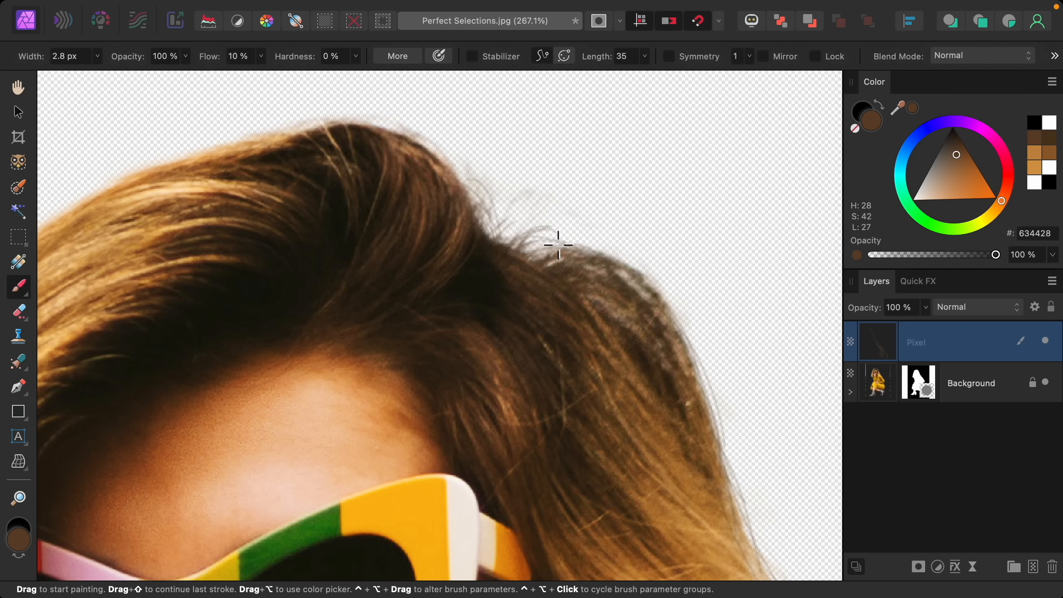
{"action": "left_click_drag", "start_coordinate": [559, 247], "coordinate": [525, 233]}
{"action": "mouse_move", "coordinate": [497, 238]}
{"action": "left_mouse_down"}
{"action": "mouse_move", "coordinate": [453, 195]}
{"action": "mouse_move", "coordinate": [457, 177]}
{"action": "mouse_move", "coordinate": [372, 218]}
{"action": "left_mouse_up"}
- Paint strands along the hair edge above the forehead, sampling nearby hair tones including golden E1B064
{"action": "scroll", "coordinate": [517, 227], "scroll_direction": "left", "scroll_amount": 6}
{"action": "scroll", "coordinate": [517, 227], "scroll_direction": "up", "scroll_amount": 2}
{"action": "left_click", "coordinate": [452, 206], "text": "alt"}
{"action": "mouse_move", "coordinate": [474, 204]}
{"action": "left_mouse_down"}
{"action": "mouse_move", "coordinate": [331, 245]}
{"action": "mouse_move", "coordinate": [264, 280]}
{"action": "left_mouse_up"}
{"action": "left_click_drag", "start_coordinate": [339, 242], "coordinate": [181, 381]}
{"action": "left_click", "coordinate": [358, 252], "text": "alt"}
{"action": "scroll", "coordinate": [408, 213], "scroll_direction": "left", "scroll_amount": 1}
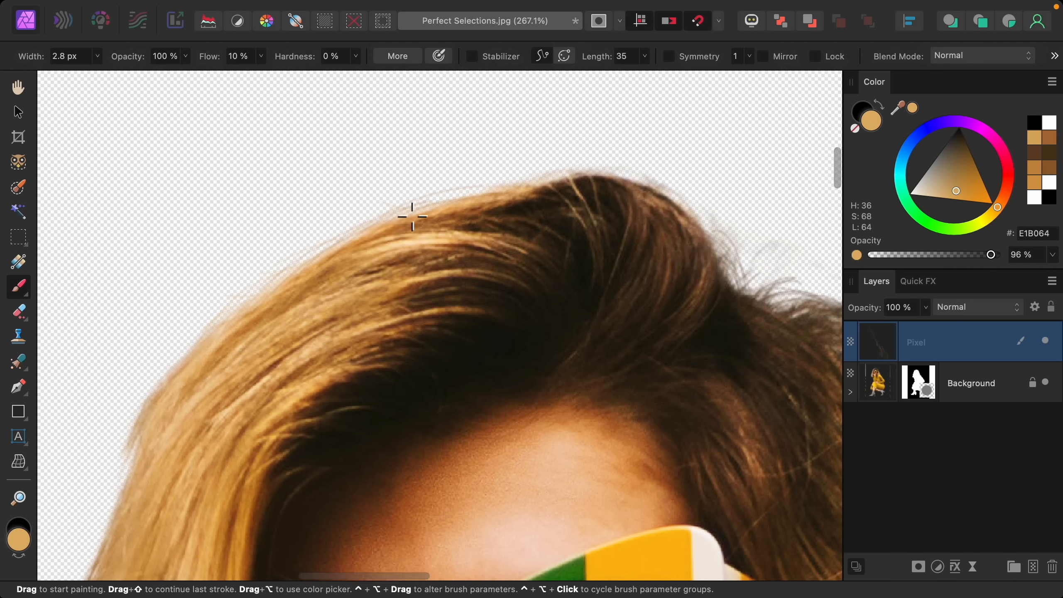
- Paint strands down the outer blonde hair edge beside the pink side of the sunglasses, sampling light blonde E0B274
{"action": "scroll", "coordinate": [408, 214], "scroll_direction": "left", "scroll_amount": 4}
{"action": "scroll", "coordinate": [408, 213], "scroll_direction": "down", "scroll_amount": 2}
{"action": "left_click_drag", "start_coordinate": [287, 347], "coordinate": [269, 411]}
{"action": "scroll", "coordinate": [268, 411], "scroll_direction": "left", "scroll_amount": 2}
{"action": "scroll", "coordinate": [268, 411], "scroll_direction": "down", "scroll_amount": 2}
{"action": "left_click", "coordinate": [338, 418], "text": "alt"}
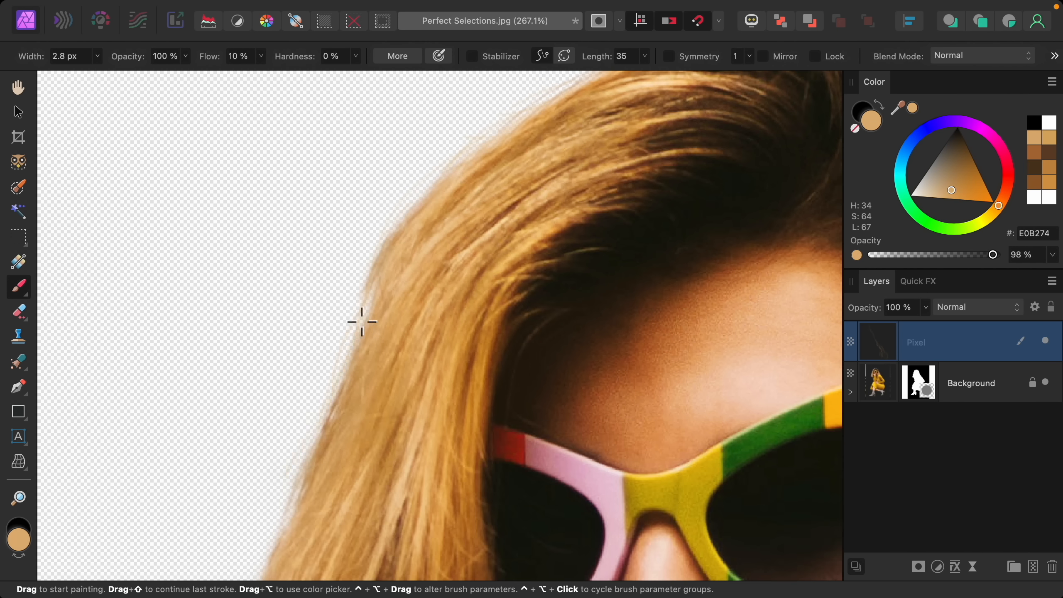
{"action": "scroll", "coordinate": [415, 372], "scroll_direction": "down", "scroll_amount": 4}
{"action": "scroll", "coordinate": [415, 373], "scroll_direction": "left", "scroll_amount": 4}
{"action": "scroll", "coordinate": [429, 407], "scroll_direction": "down", "scroll_amount": 4}
{"action": "scroll", "coordinate": [429, 407], "scroll_direction": "left", "scroll_amount": 2}
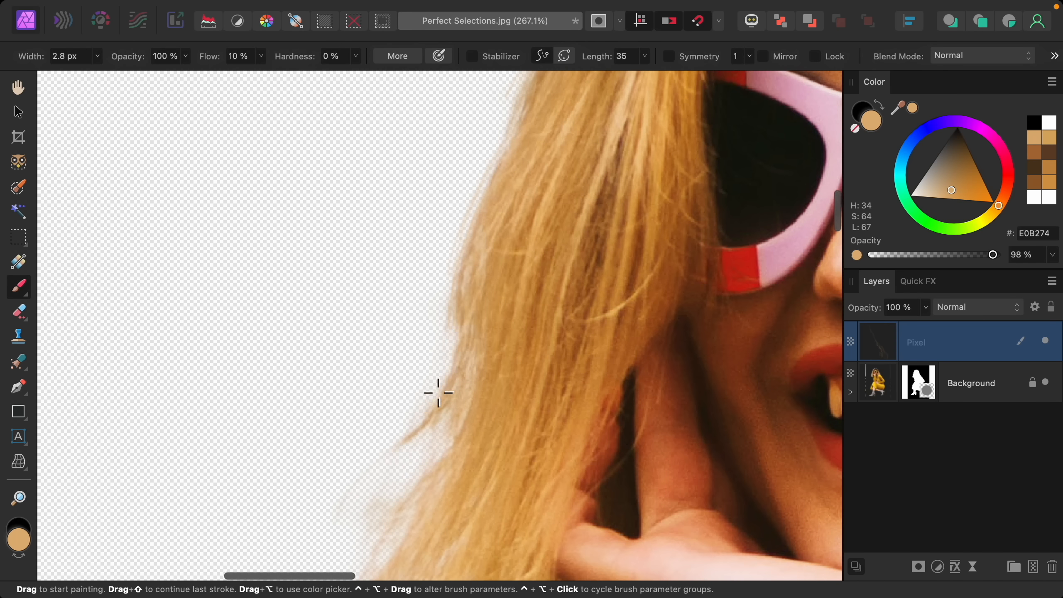
- Sample blonde DEA95B and paint strands along the ragged outer hair edge beside the hand
{"action": "scroll", "coordinate": [441, 435], "scroll_direction": "down", "scroll_amount": 5}
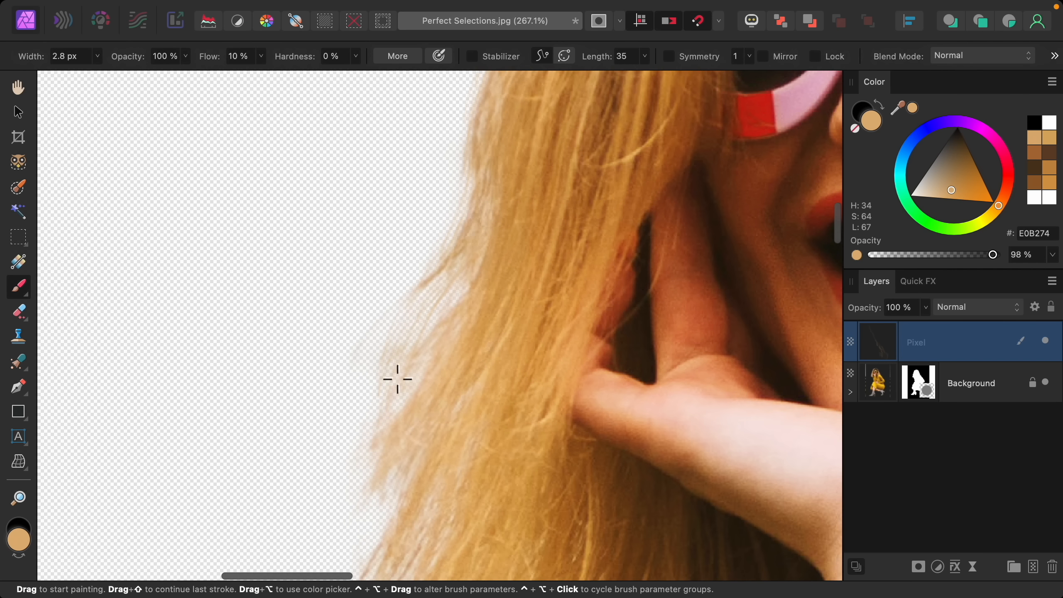
{"action": "left_click", "coordinate": [482, 368], "text": "alt"}
{"action": "left_click", "coordinate": [470, 361], "text": "alt"}
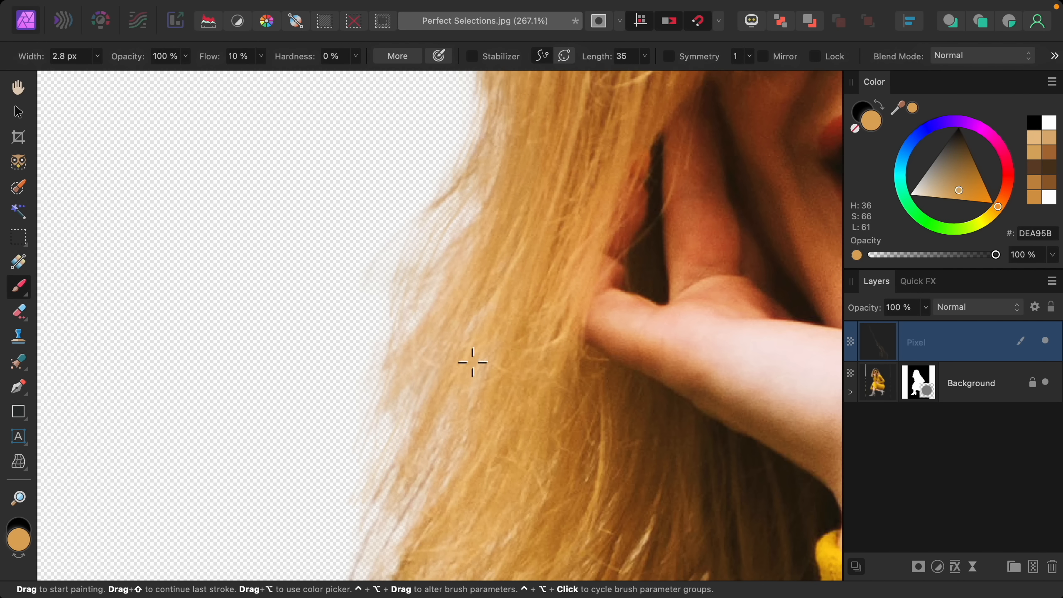
{"action": "scroll", "coordinate": [399, 363], "scroll_direction": "down", "scroll_amount": 3}
{"action": "scroll", "coordinate": [382, 369], "scroll_direction": "down", "scroll_amount": 5}
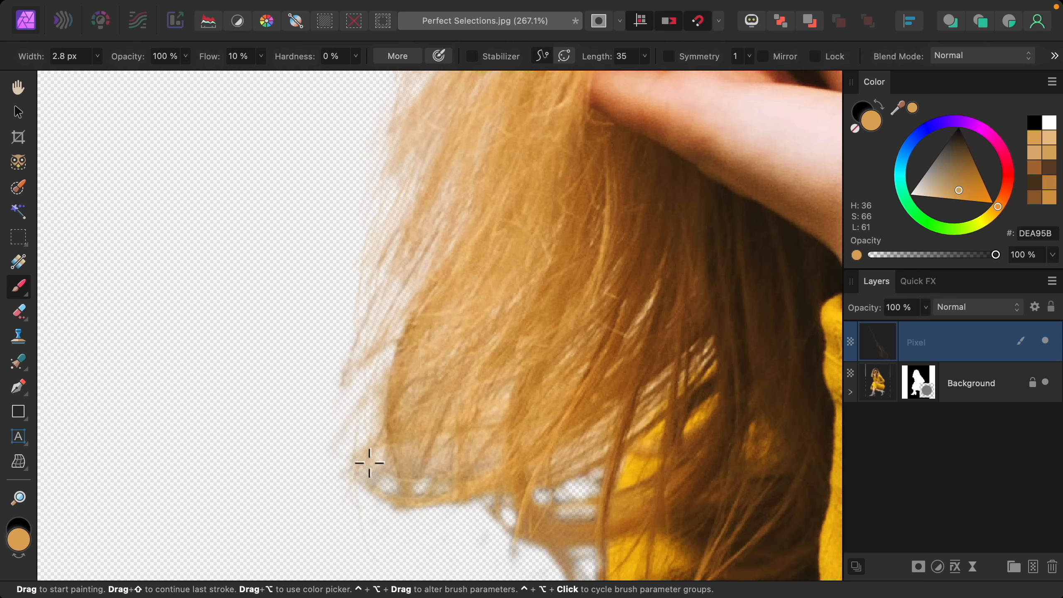
- Paint loose strands hanging from the hair tips near the sleeve in sampled 7C4D1F, C88E3A and pale blonde E0C8A2
{"action": "scroll", "coordinate": [434, 483], "scroll_direction": "down", "scroll_amount": 4}
{"action": "left_click", "coordinate": [572, 351], "text": "alt"}
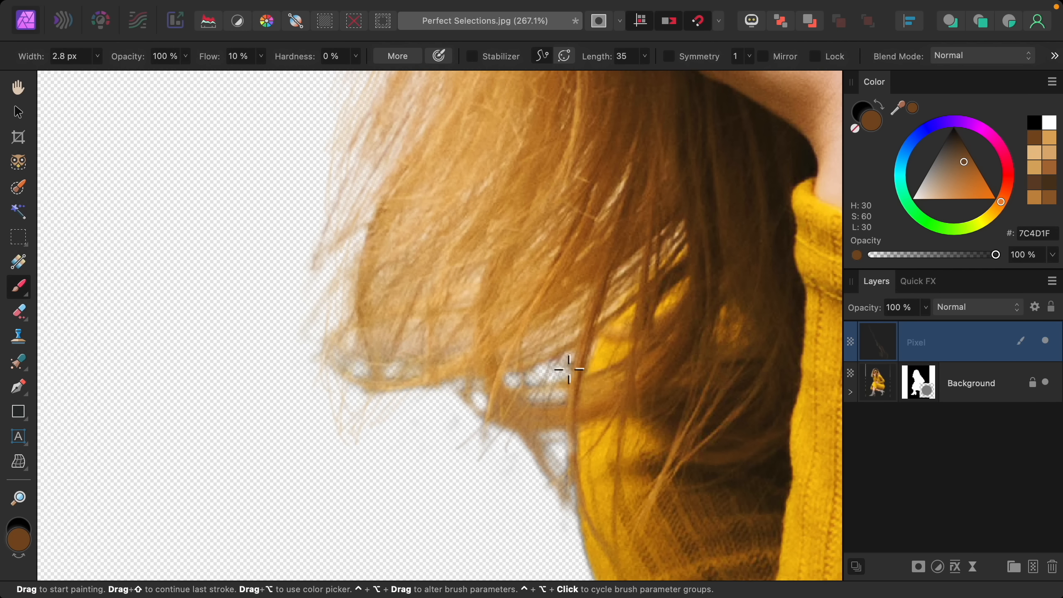
{"action": "left_click", "coordinate": [529, 309], "text": "alt"}
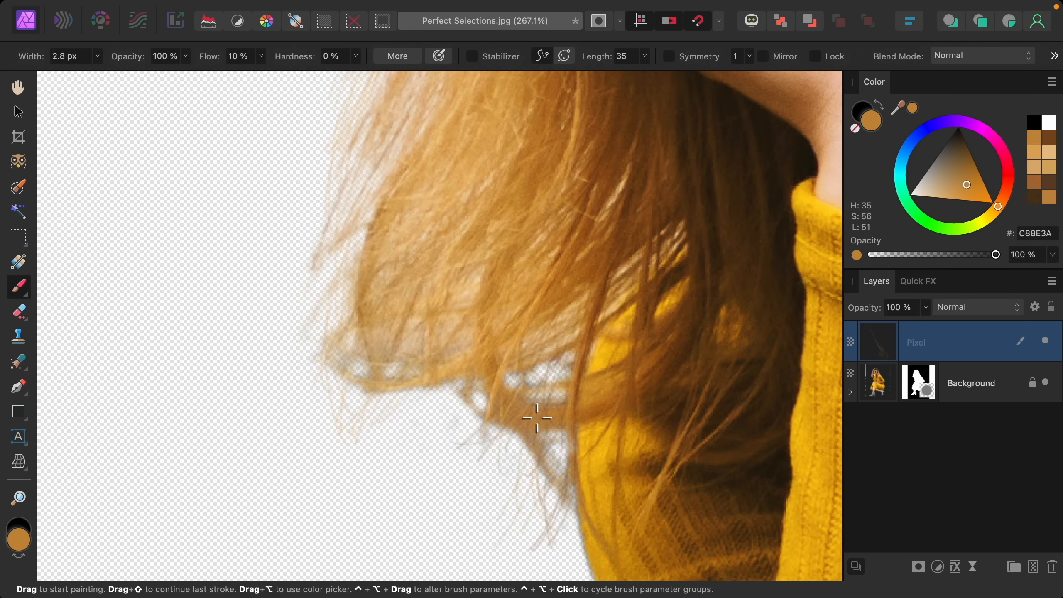
{"action": "left_click", "coordinate": [423, 385], "text": "alt"}
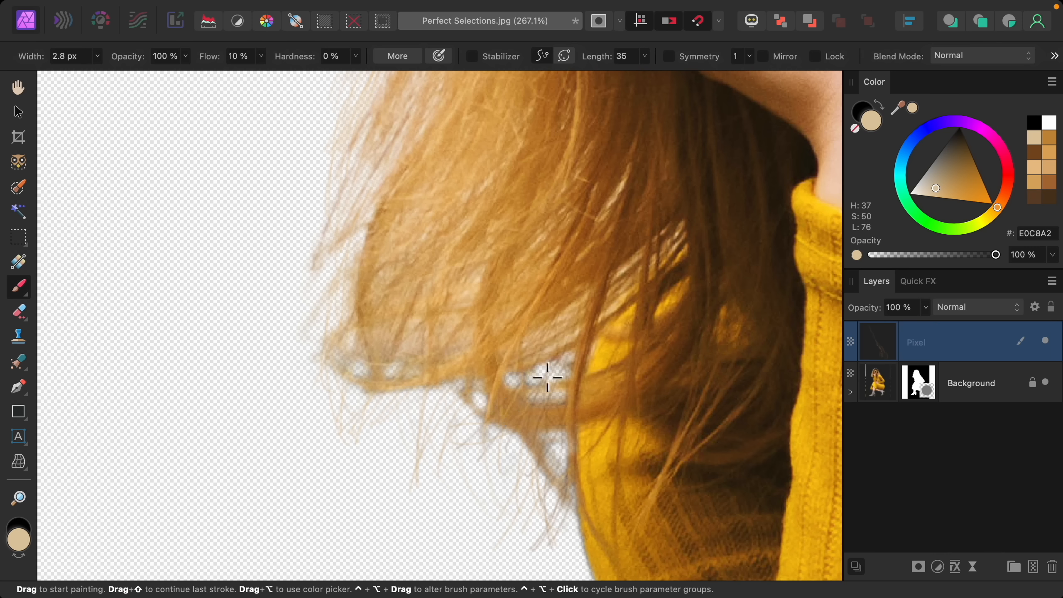
- Add a live Gaussian Blur with a 1 px radius to the painted Pixel layer
{"action": "scroll", "coordinate": [602, 331], "scroll_direction": "down", "scroll_amount": 3}
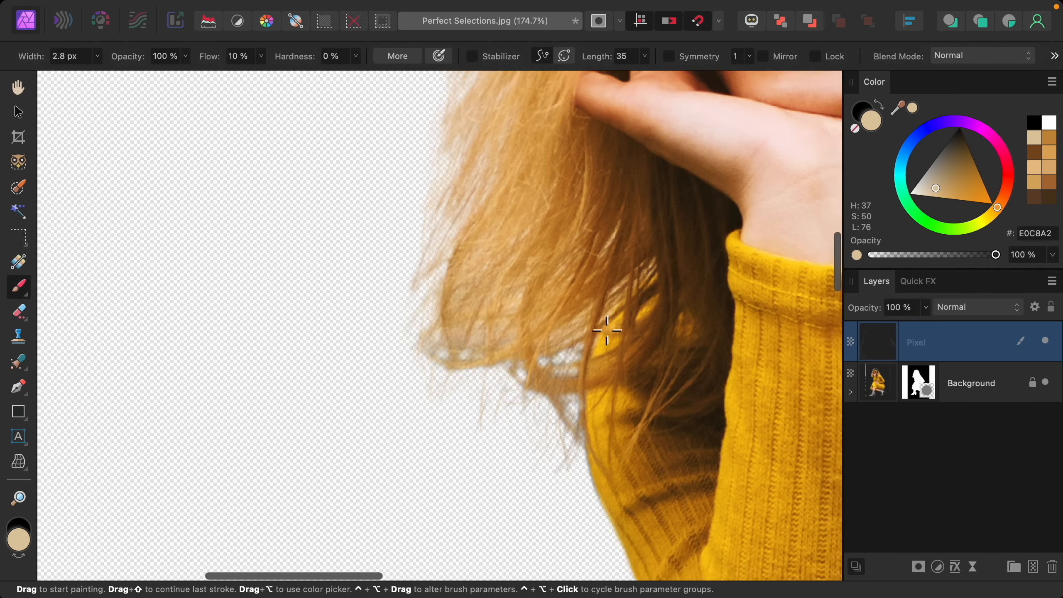
{"action": "scroll", "coordinate": [607, 330], "scroll_direction": "down", "scroll_amount": 4}
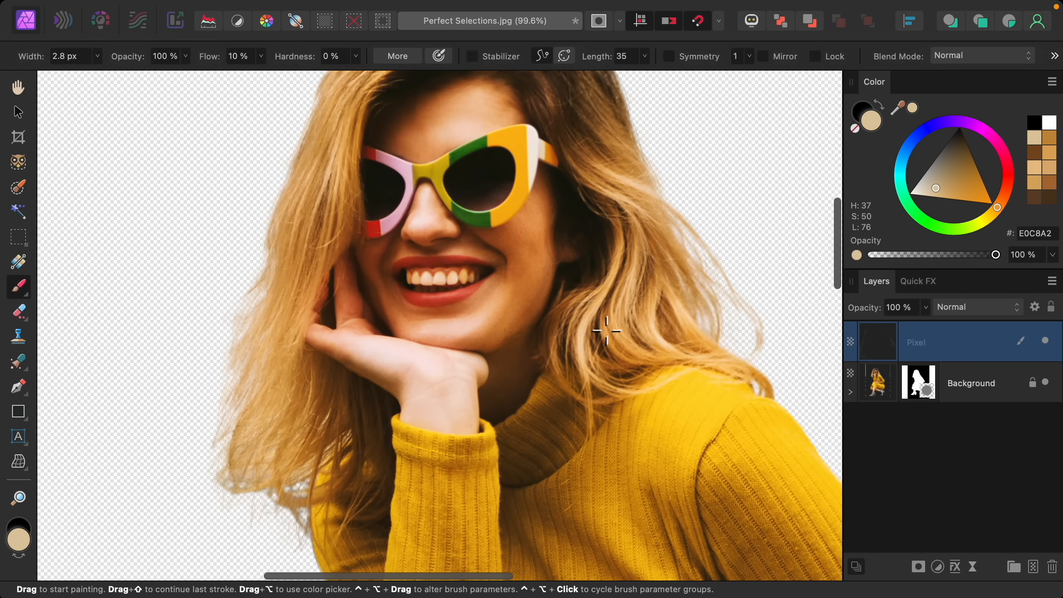
{"action": "scroll", "coordinate": [606, 331], "scroll_direction": "down", "scroll_amount": 3}
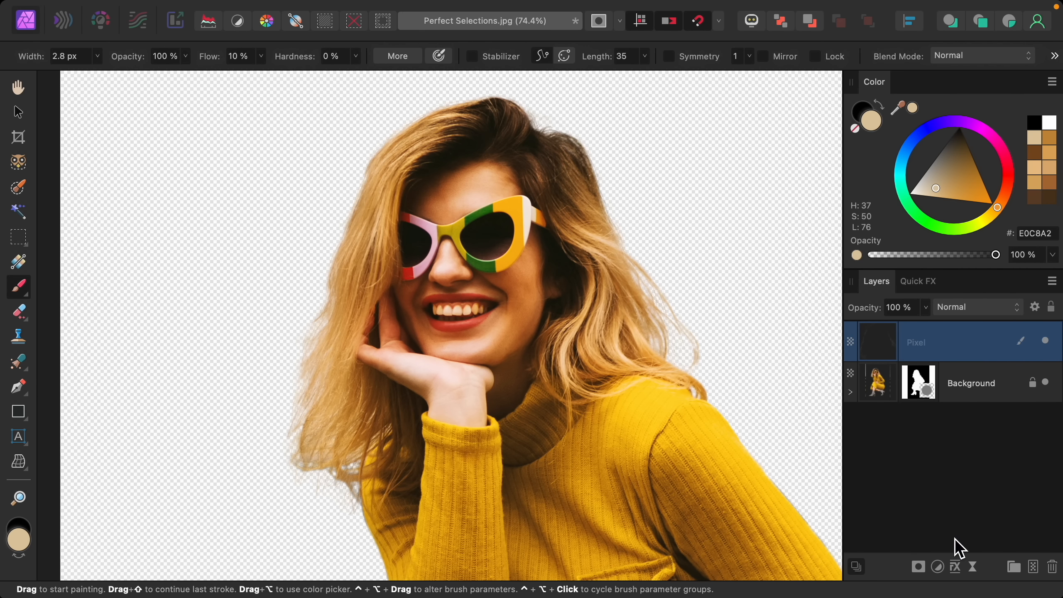
{"action": "left_click", "coordinate": [973, 569]}
{"action": "scroll", "coordinate": [966, 482], "scroll_direction": "down", "scroll_amount": 1}
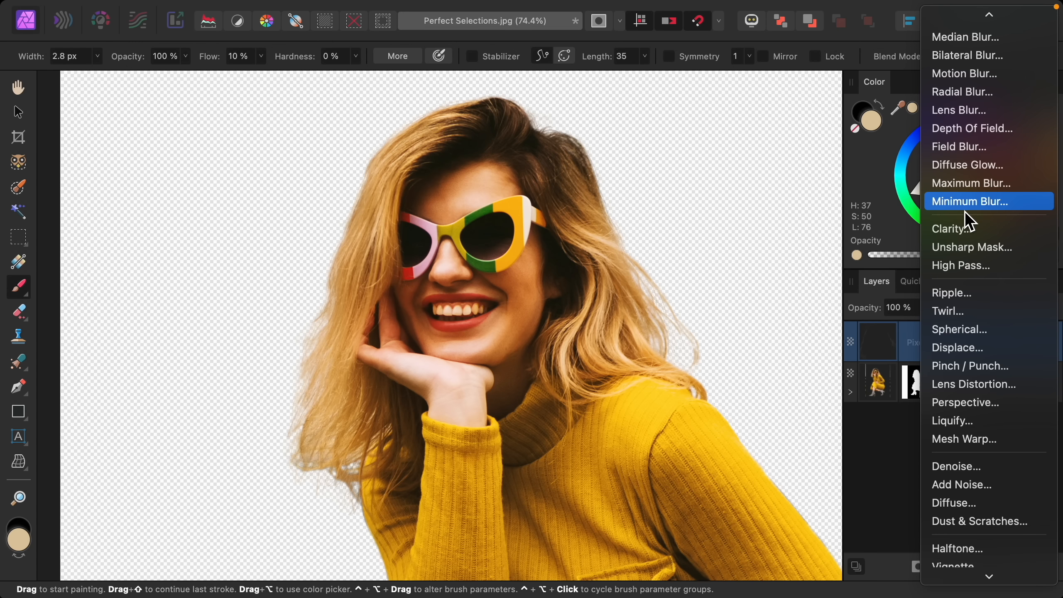
{"action": "scroll", "coordinate": [966, 25], "scroll_direction": "up", "scroll_amount": 2}
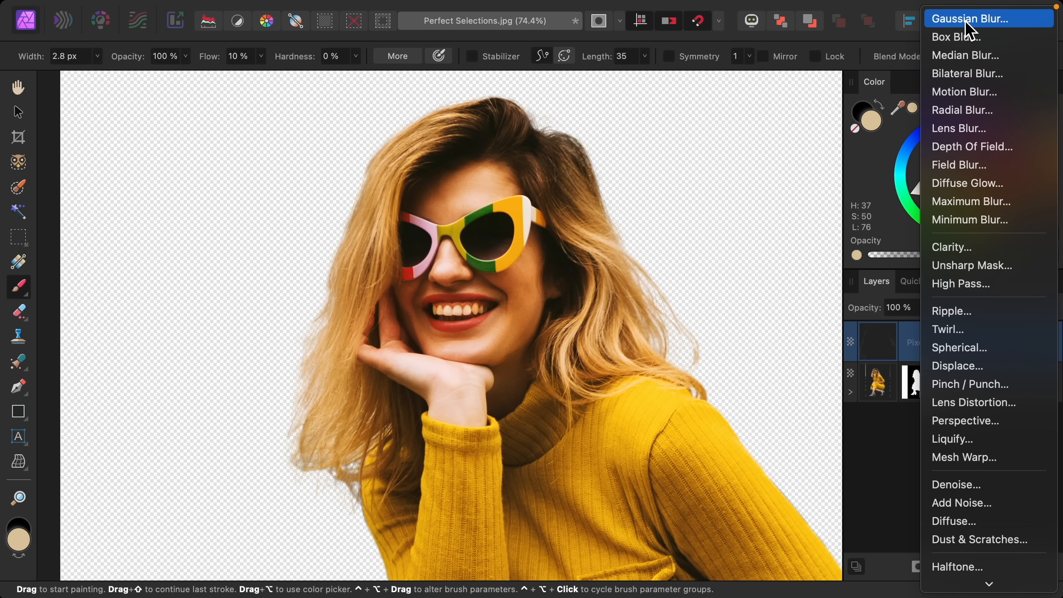
{"action": "left_click", "coordinate": [967, 21]}
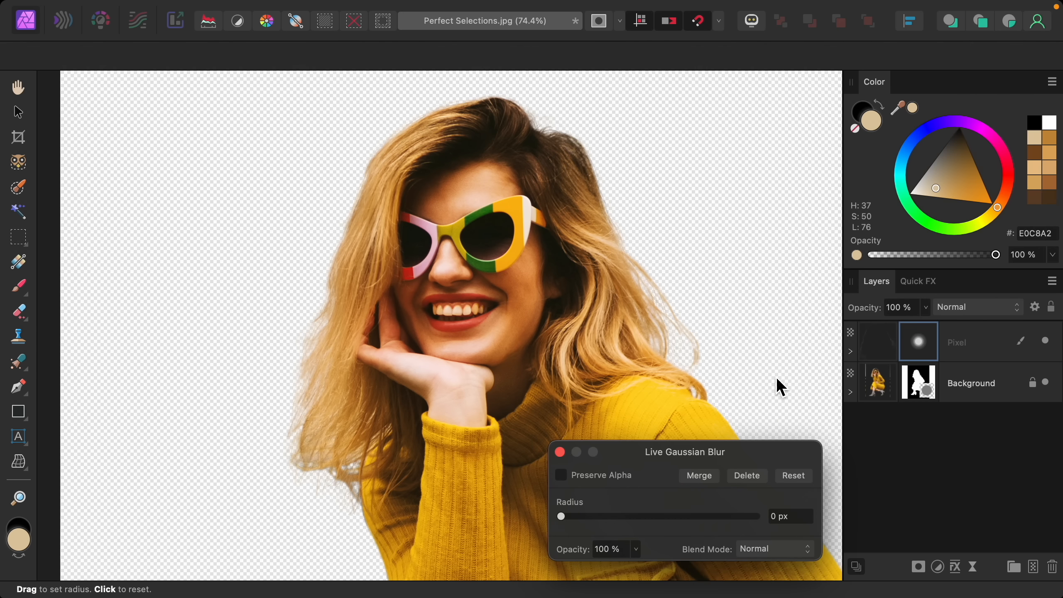
{"action": "left_click_drag", "start_coordinate": [562, 519], "coordinate": [608, 527]}
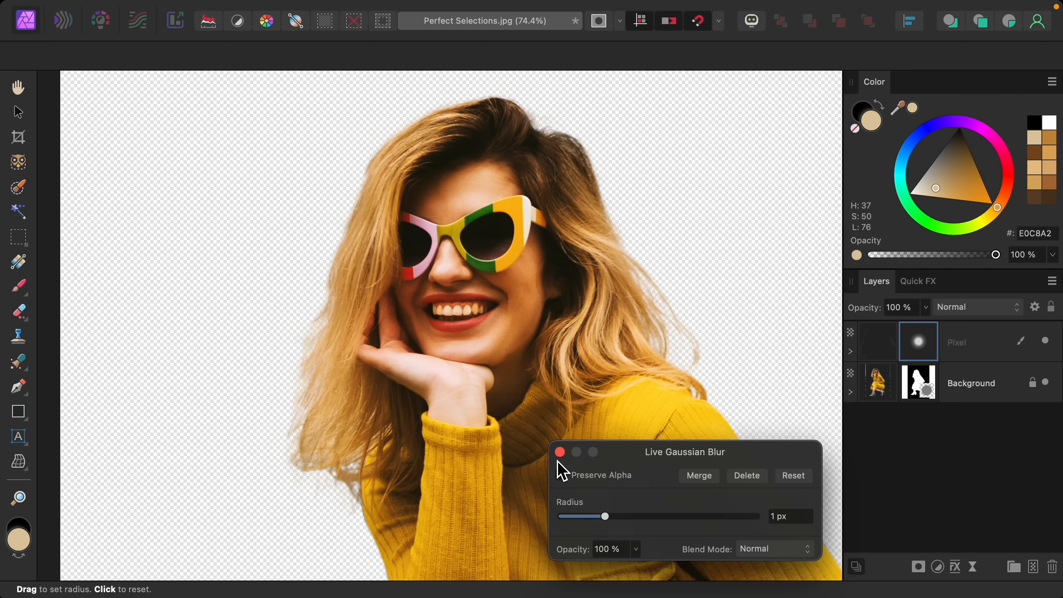
{"action": "left_click", "coordinate": [560, 452]}
- Examine the softened hair strands up close with the Pixel layer's blur filter expanded, and review the whole cutout
{"action": "key", "text": "b"}
{"action": "scroll", "coordinate": [639, 247], "scroll_direction": "up", "scroll_amount": 5}
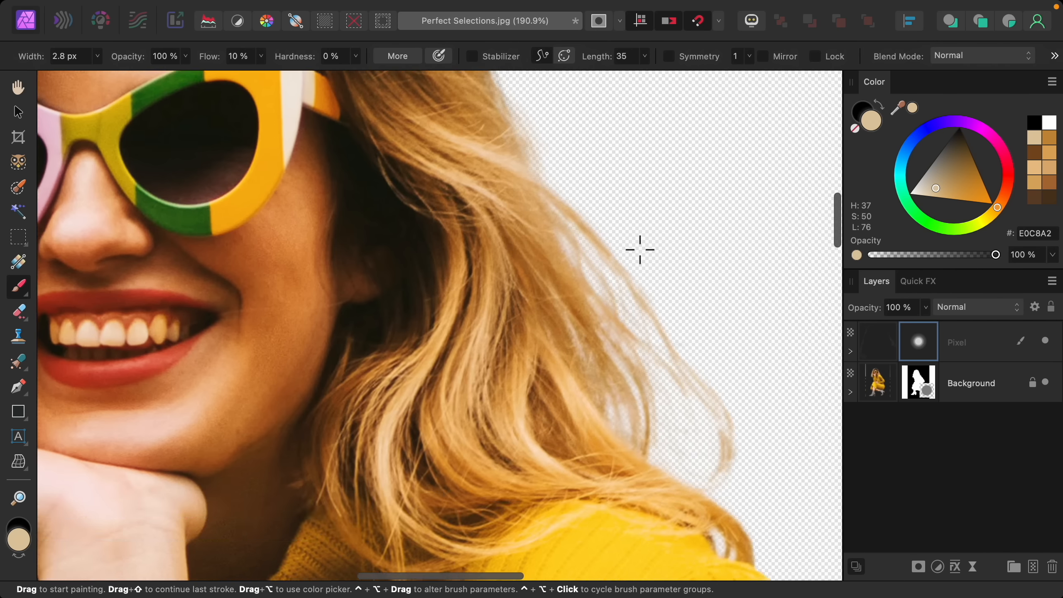
{"action": "scroll", "coordinate": [636, 339], "scroll_direction": "up", "scroll_amount": 3}
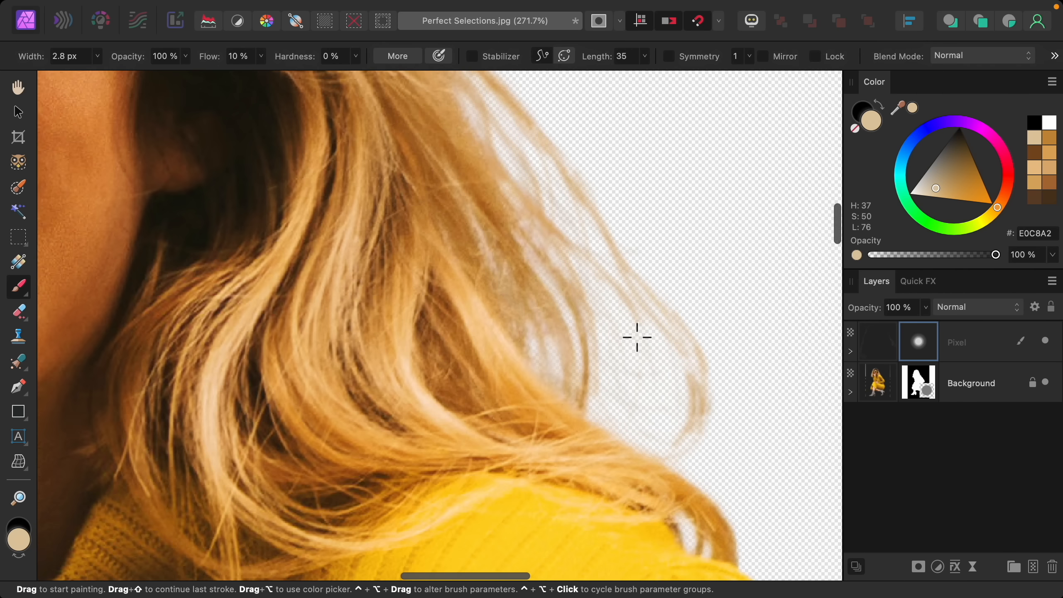
{"action": "left_click", "coordinate": [850, 351]}
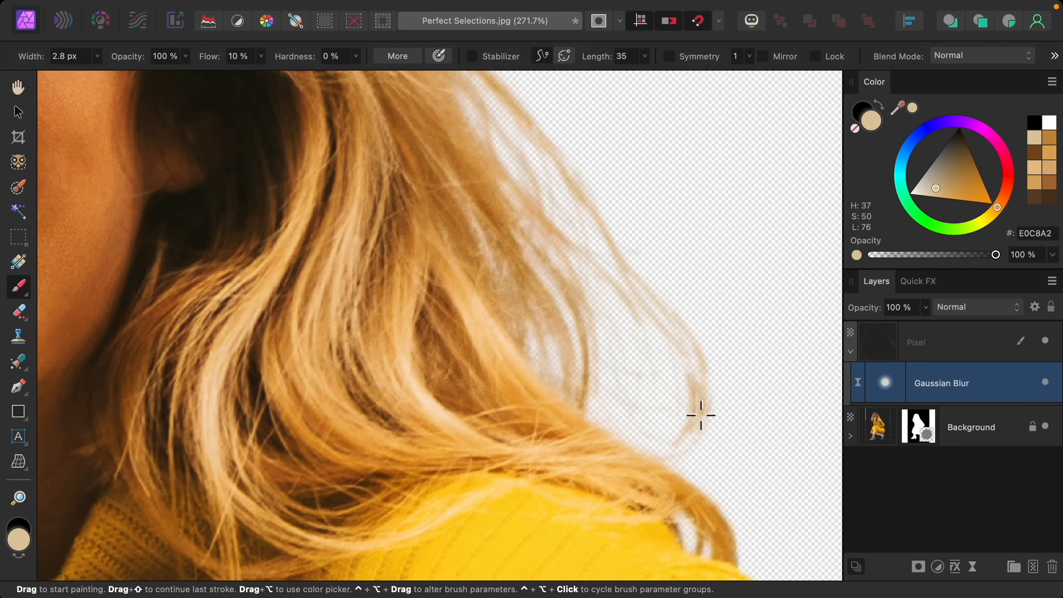
{"action": "scroll", "coordinate": [701, 416], "scroll_direction": "down", "scroll_amount": 10}
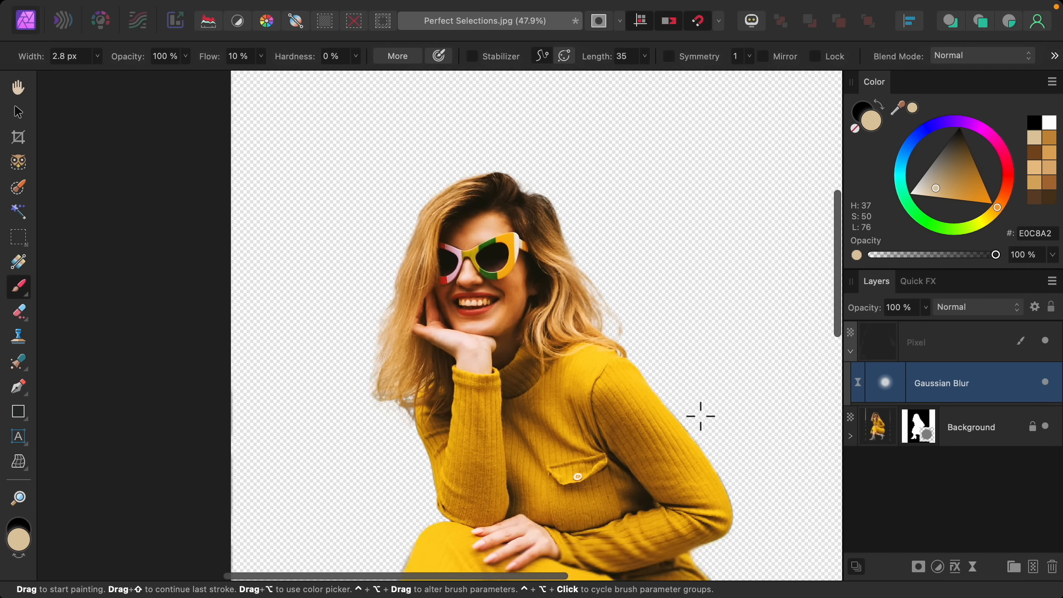
{"action": "scroll", "coordinate": [700, 416], "scroll_direction": "down", "scroll_amount": 5}
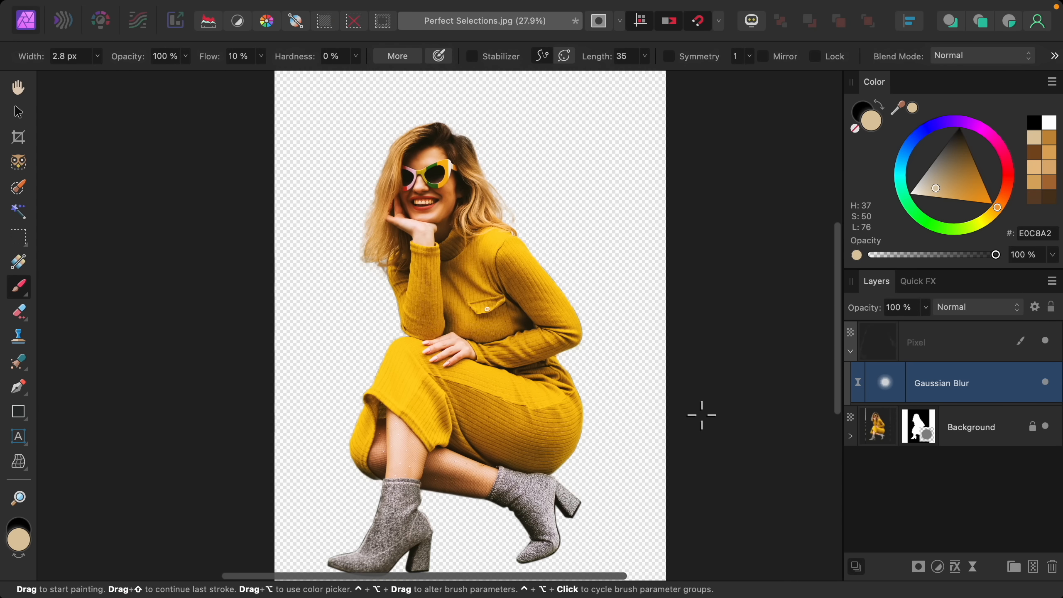
{"action": "scroll", "coordinate": [702, 415], "scroll_direction": "down", "scroll_amount": 2}
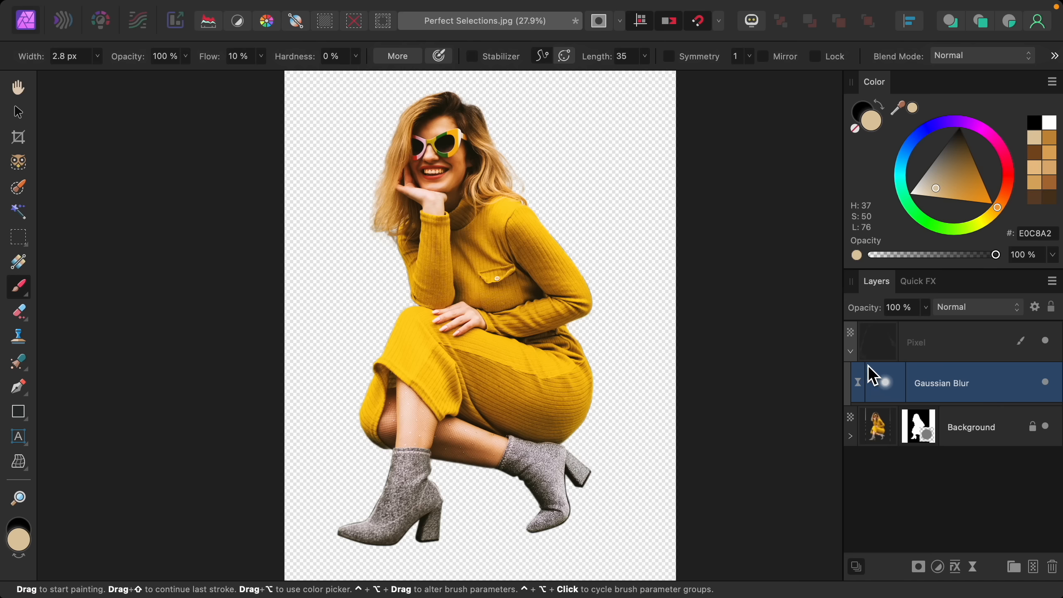
- Collapse the Pixel layer, expand the Background layer, and select the Pixel layer together with the Background's mask
{"action": "left_click_drag", "start_coordinate": [873, 375], "coordinate": [857, 355]}
{"action": "left_click", "coordinate": [970, 347]}
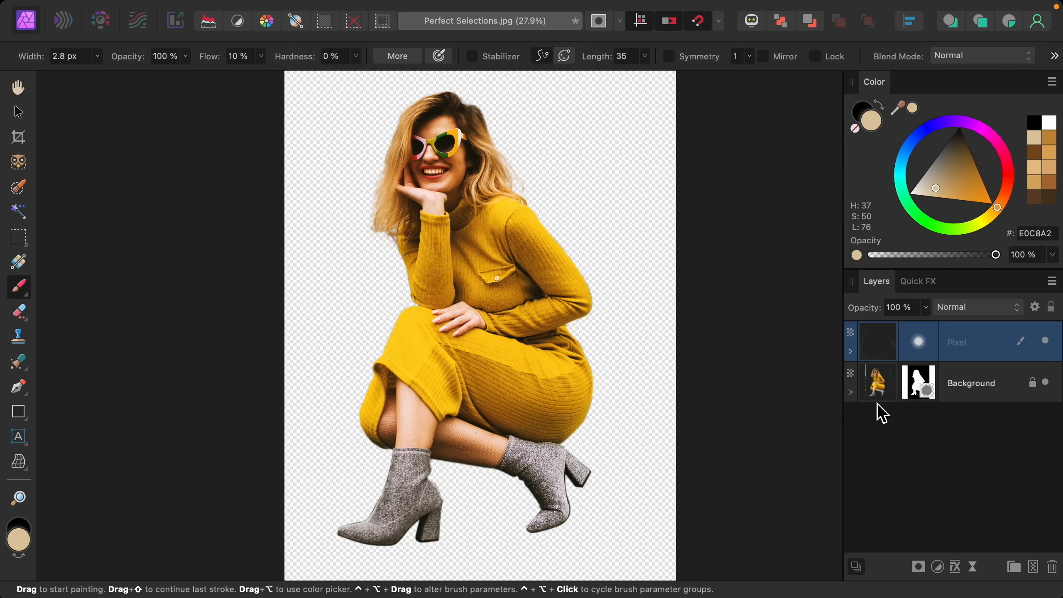
{"action": "left_click", "coordinate": [852, 393]}
{"action": "left_click", "coordinate": [962, 432]}
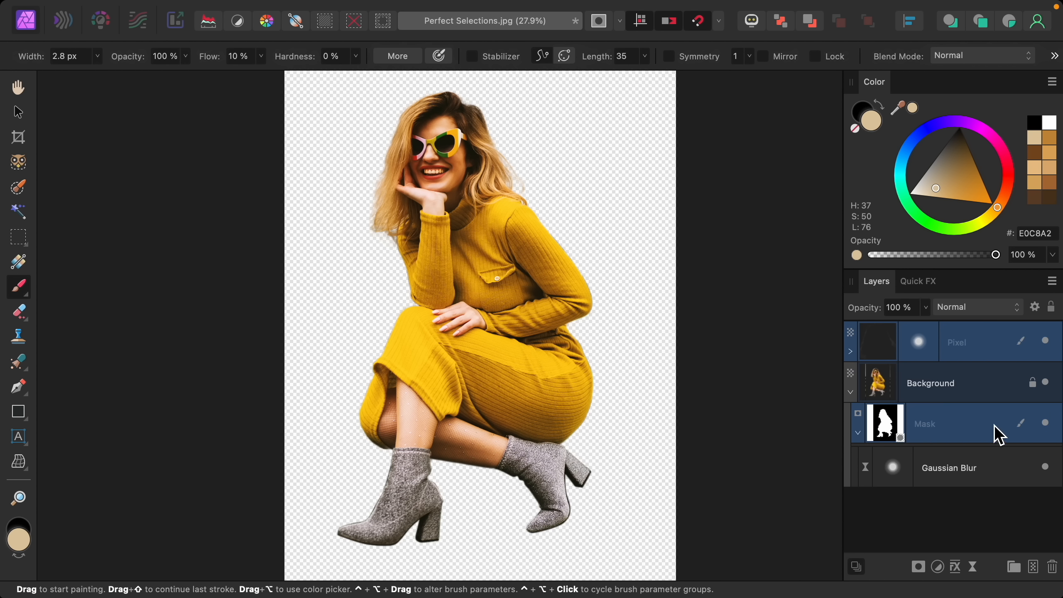
- Hide and show the selected Pixel and Mask layers twice to compare the original photo with the cutout
{"action": "left_click", "coordinate": [1048, 425]}
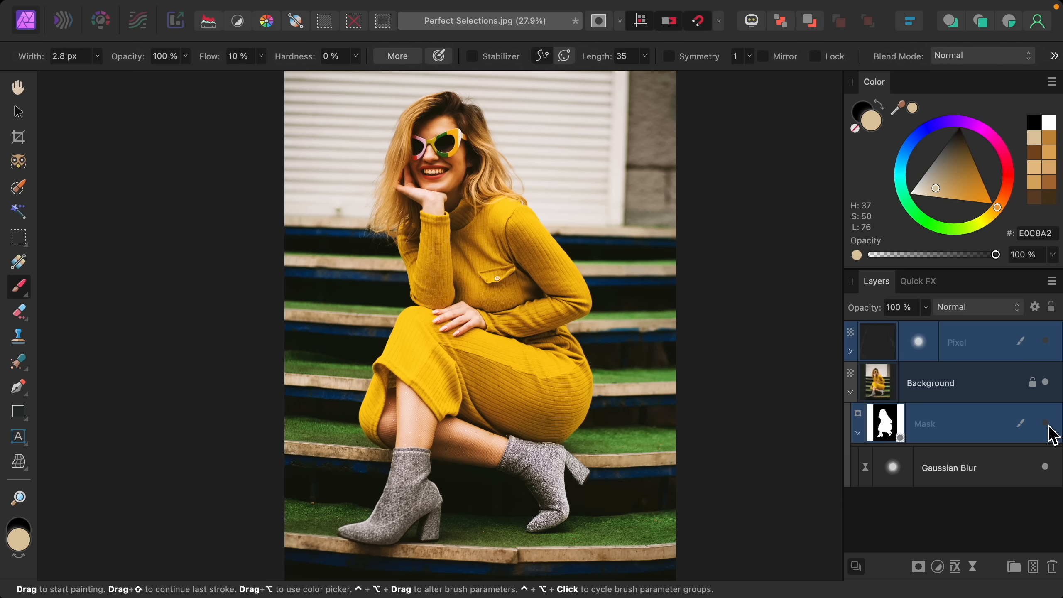
{"action": "left_click", "coordinate": [1048, 425]}
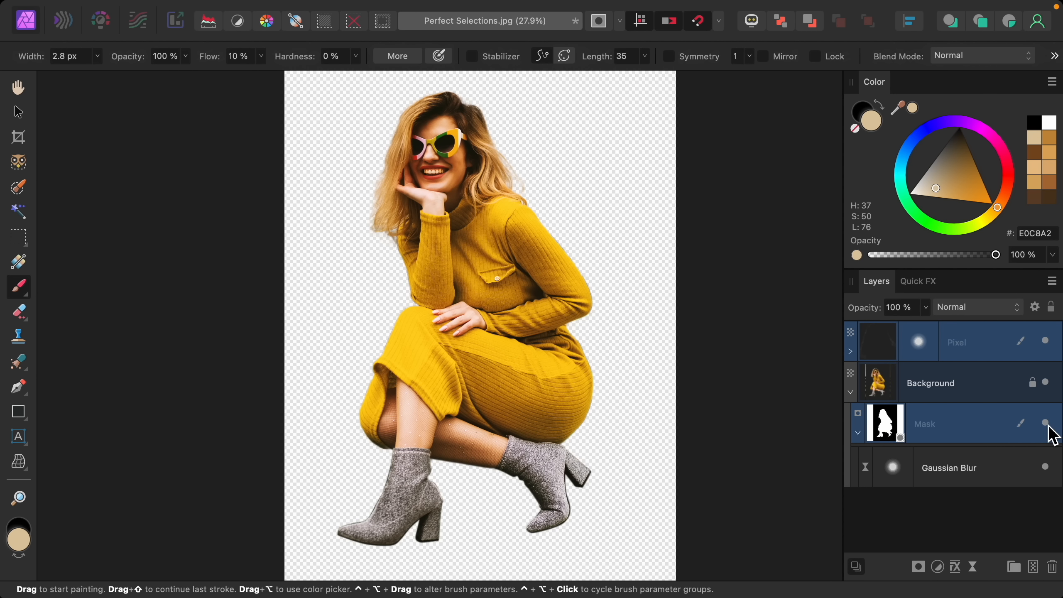
{"action": "left_click", "coordinate": [1048, 424]}
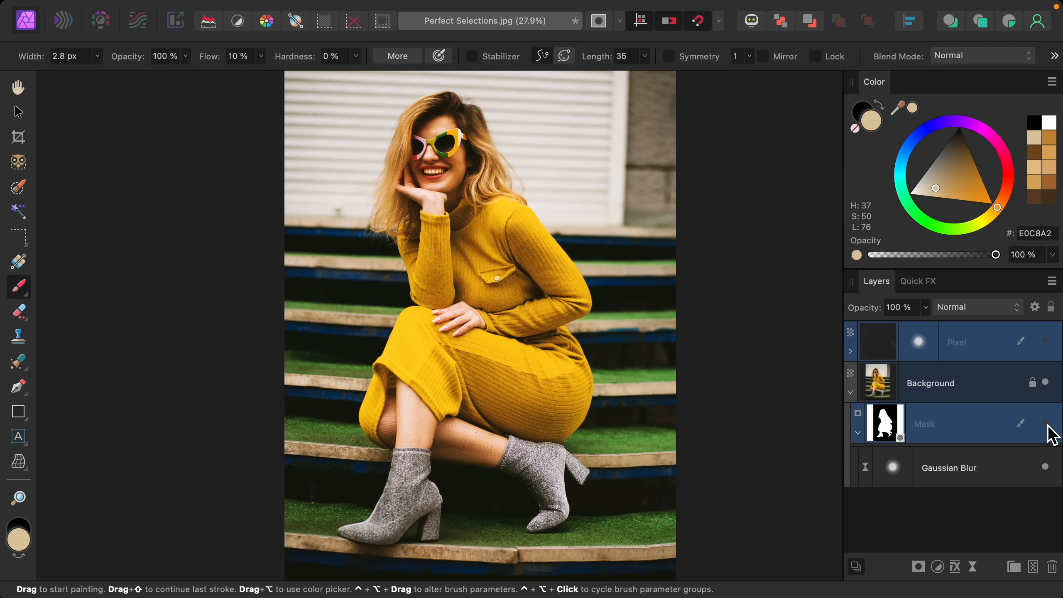
{"action": "left_click", "coordinate": [1048, 424]}
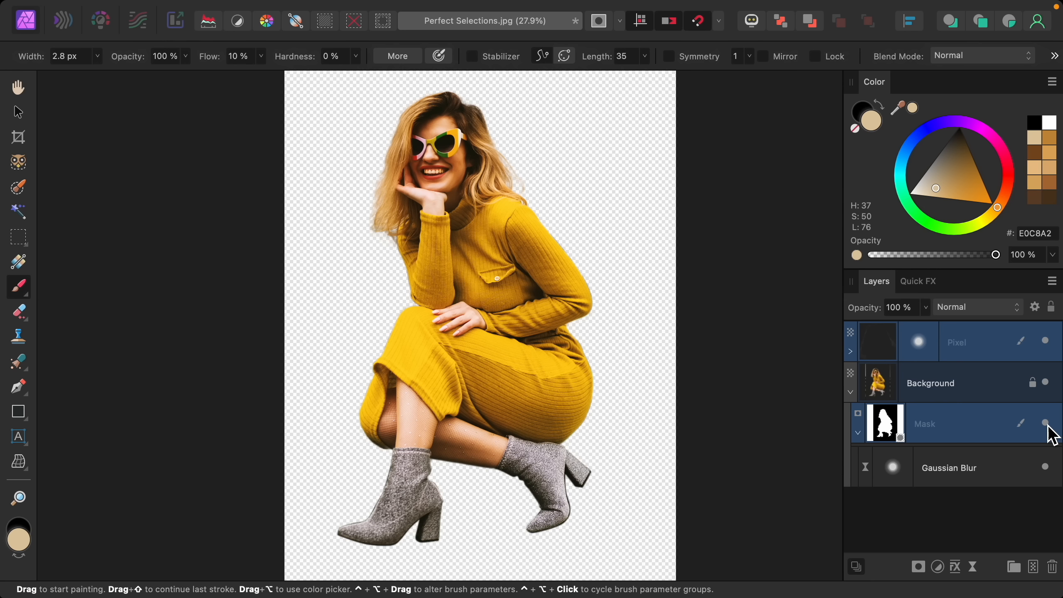